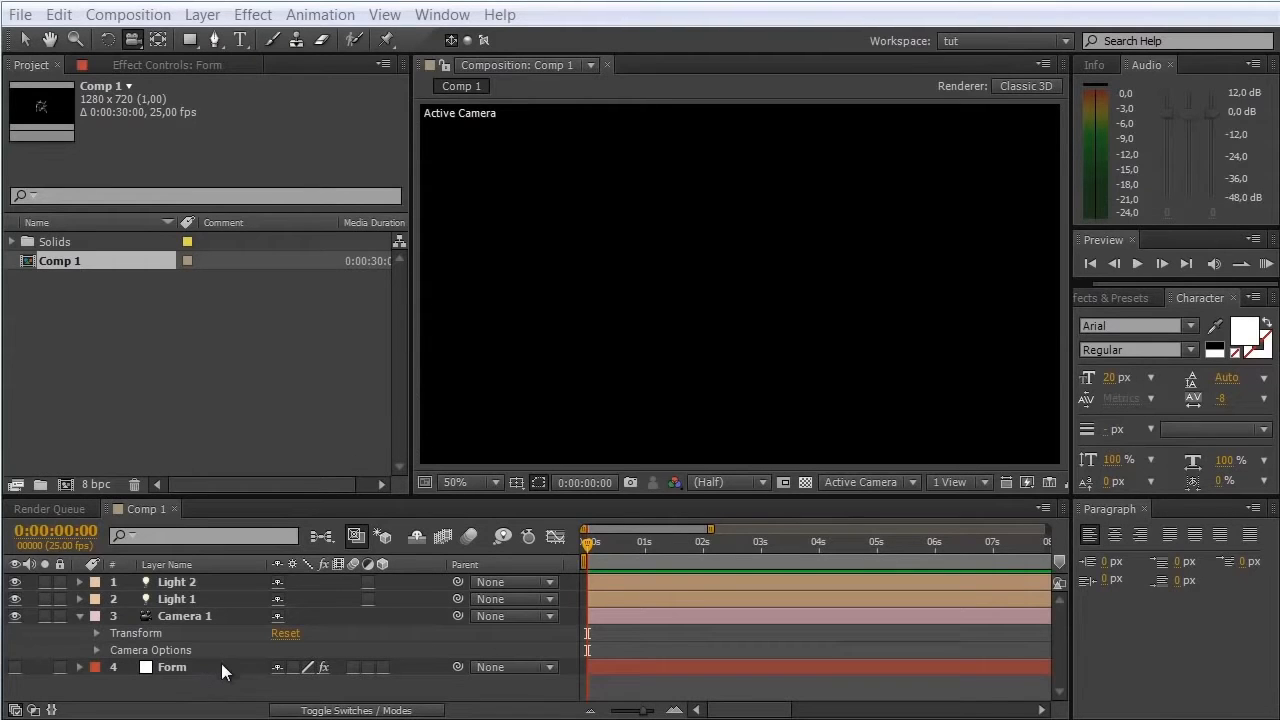
# Step: Make the Form layer visible in Comp 1 and open its effect settings
pyautogui.click(171, 667)
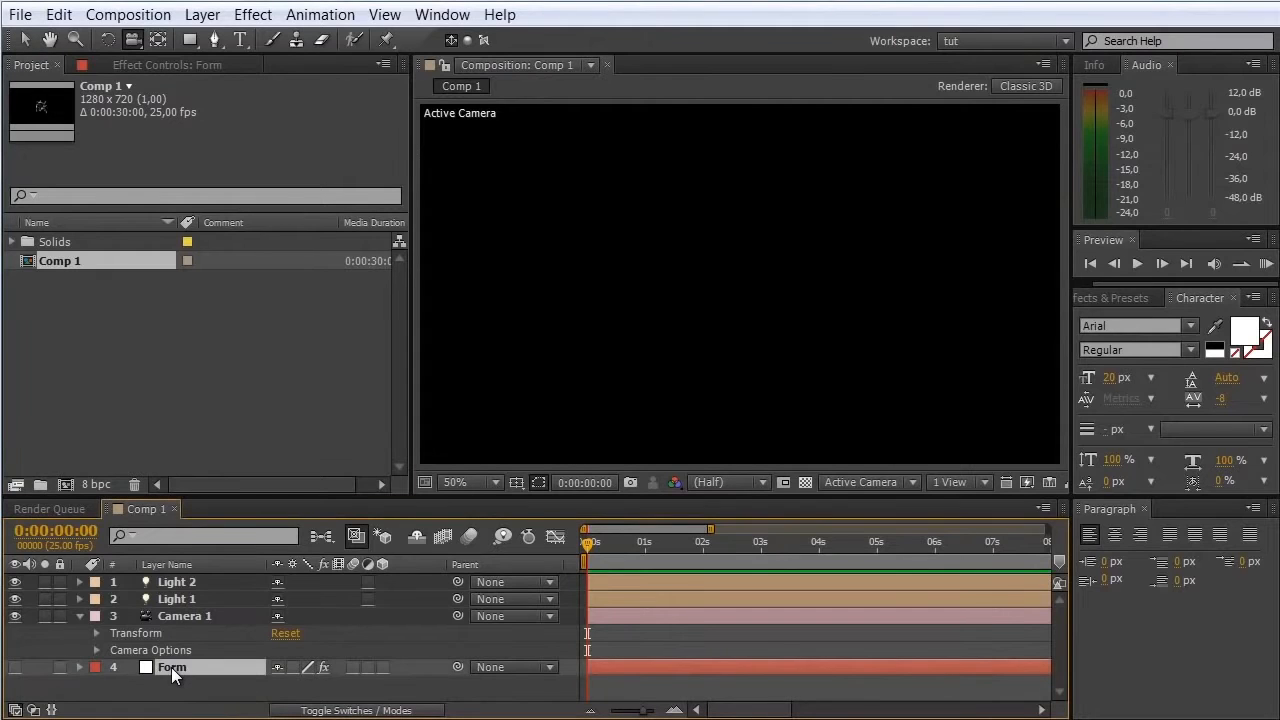
pyautogui.click(15, 667)
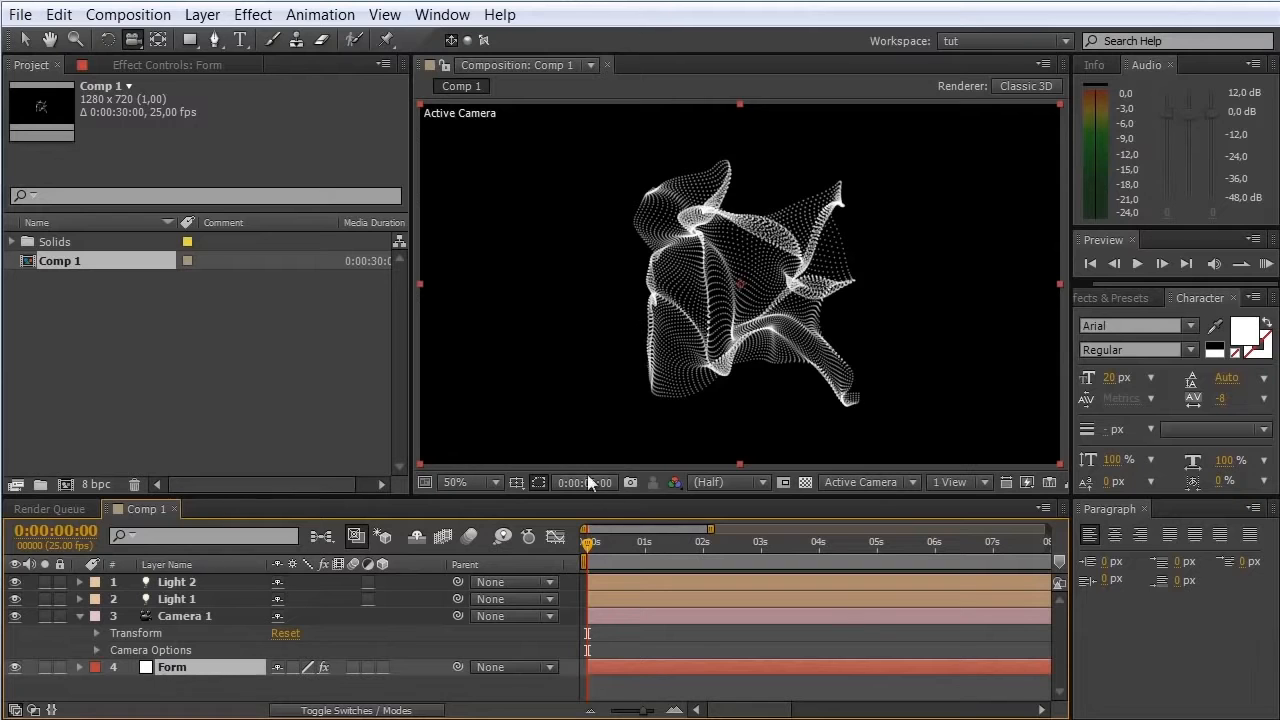
pyautogui.moveTo(590, 543)
pyautogui.mouseDown()
pyautogui.moveTo(724, 553)
pyautogui.moveTo(576, 557)
pyautogui.mouseUp()
pyautogui.click(176, 60)
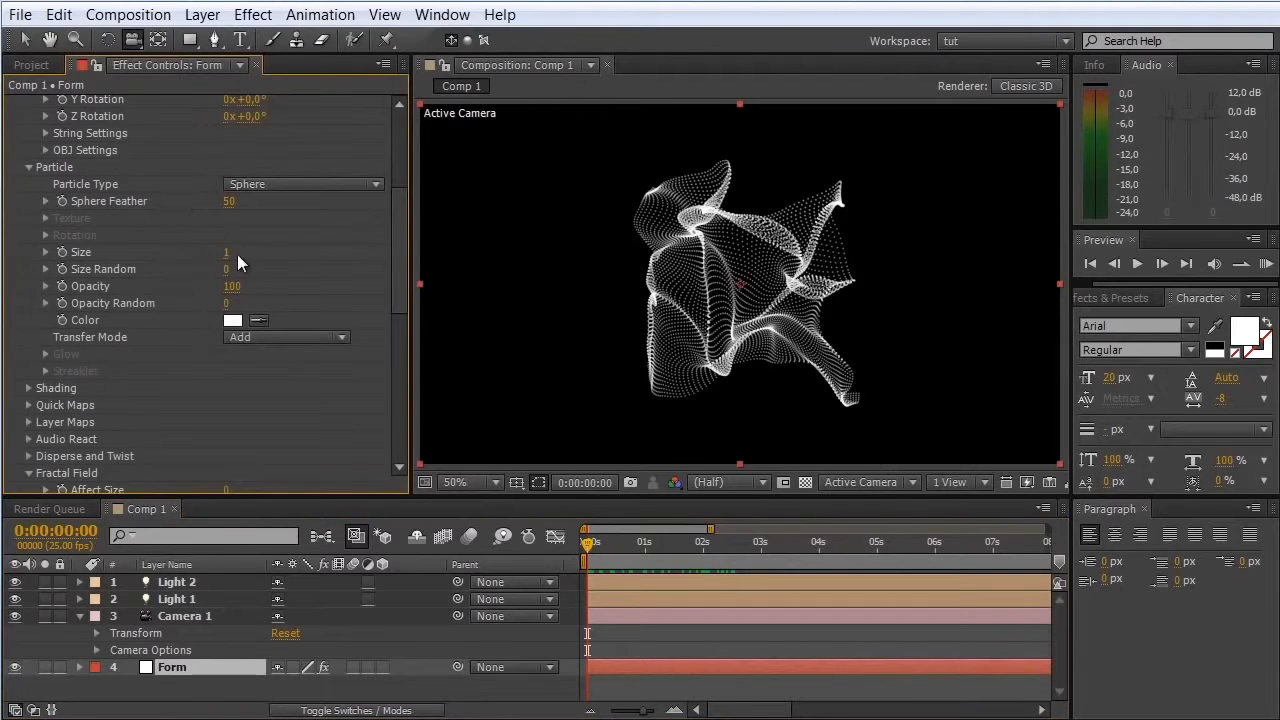
# Step: Increase the Form grid to 390 particles in X and 402 particles in Y
pyautogui.scroll(4, 258, 246)
pyautogui.moveTo(235, 224); pyautogui.dragTo(514, 207)
pyautogui.moveTo(230, 245); pyautogui.dragTo(560, 246)
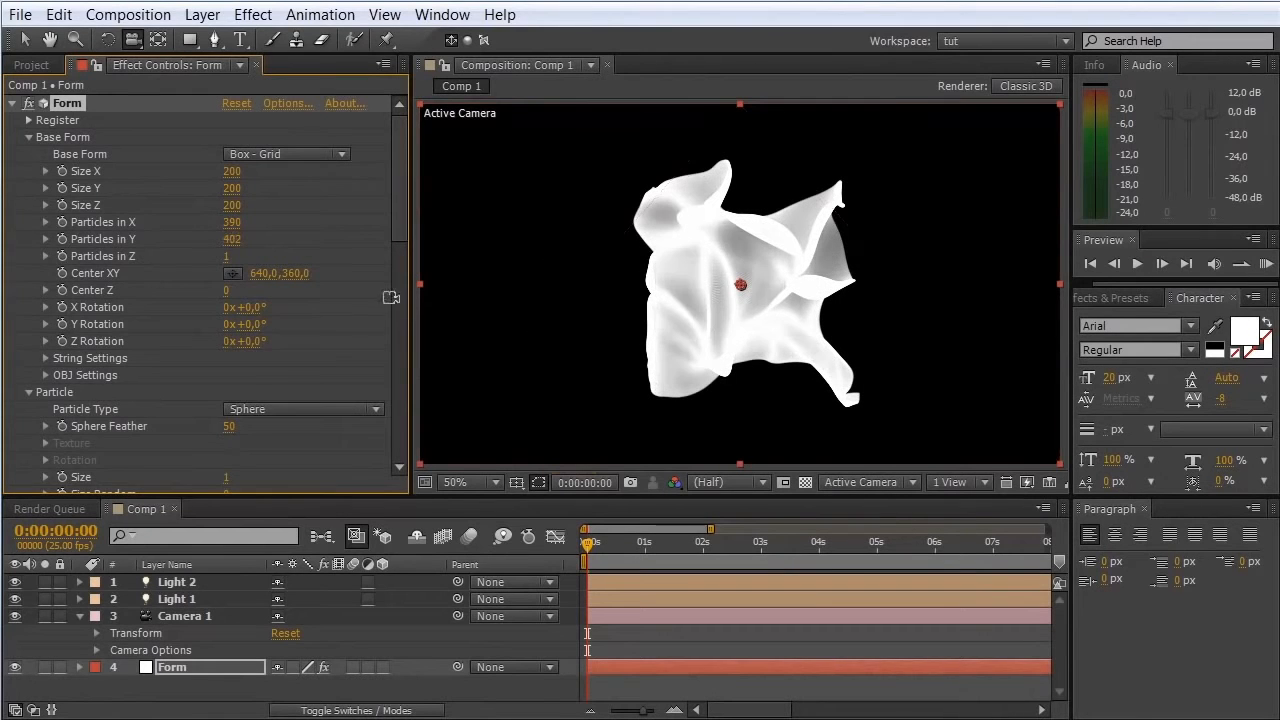
# Step: Set the Form particles' opacity to 20 and orbit the camera around the shape
pyautogui.scroll(-3, 258, 379)
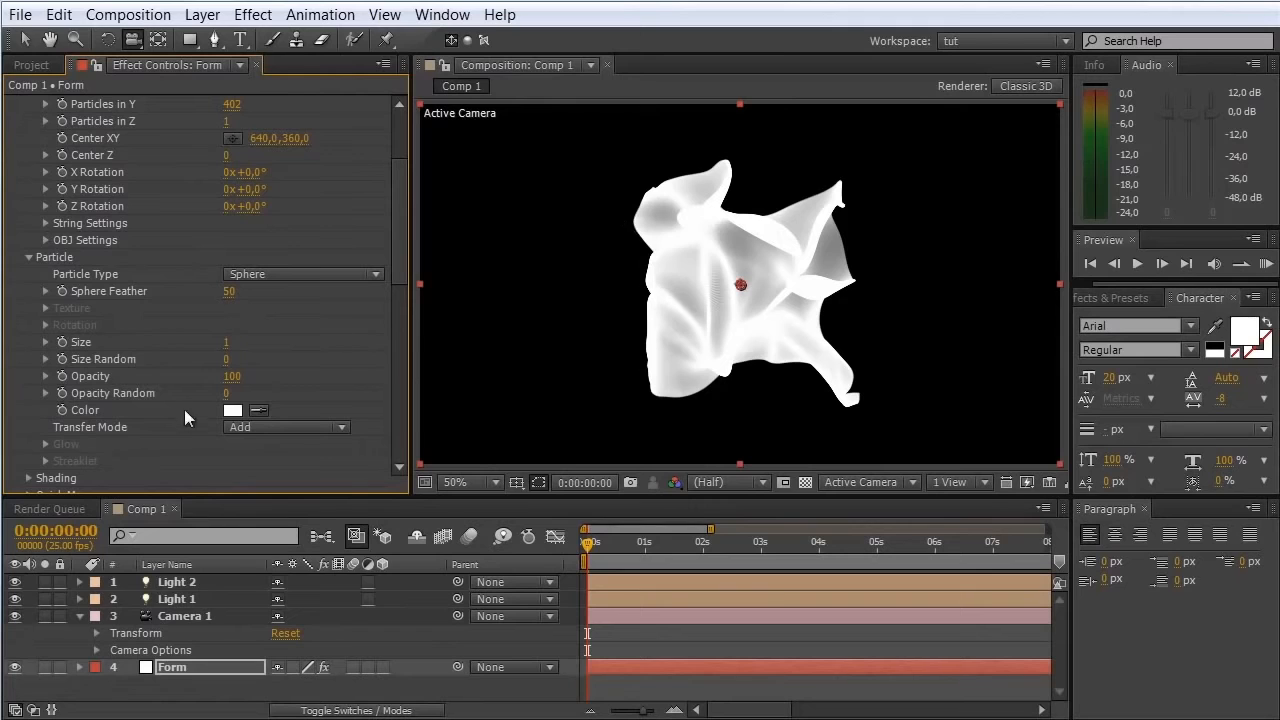
pyautogui.click(233, 378)
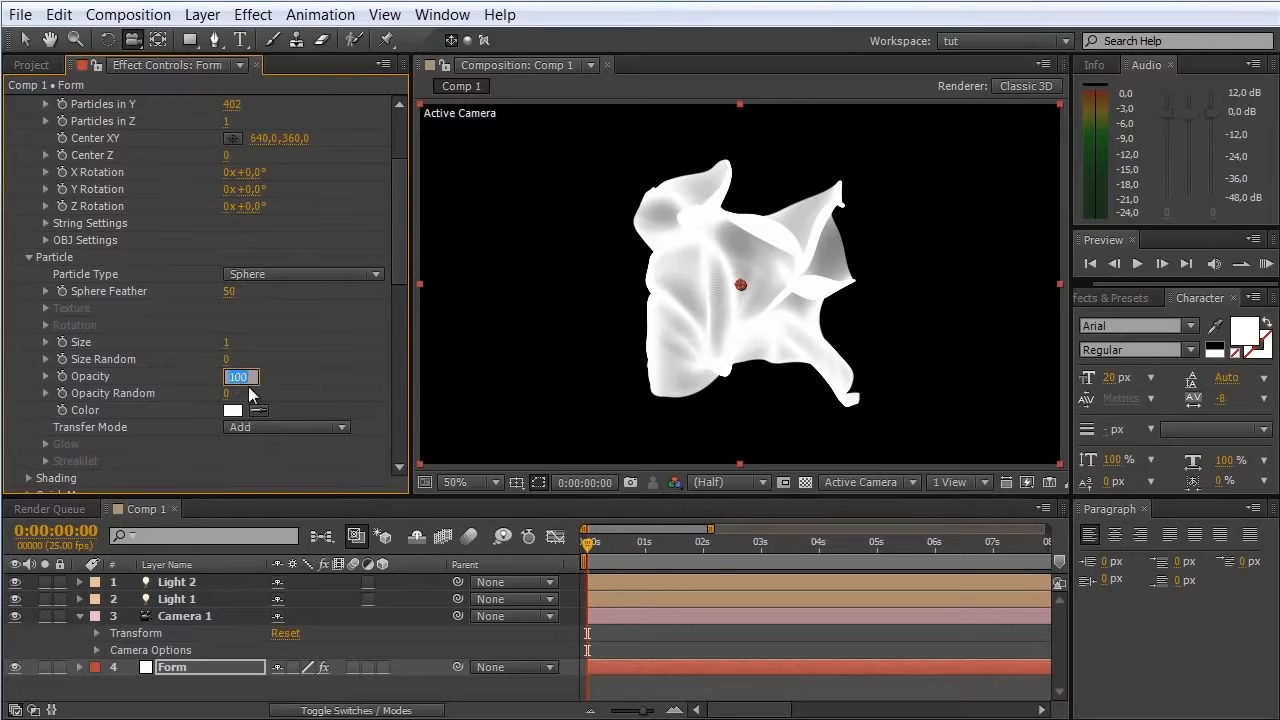
pyautogui.press('Return')
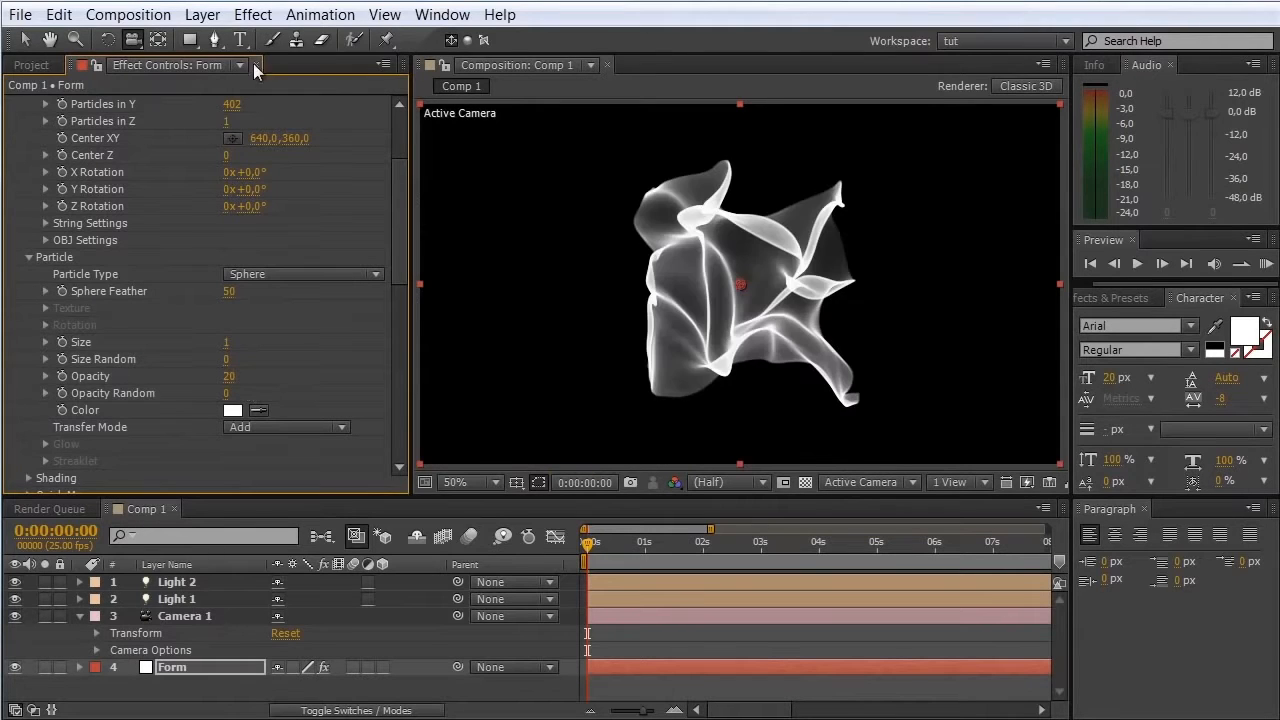
pyautogui.moveTo(684, 256); pyautogui.dragTo(778, 230)
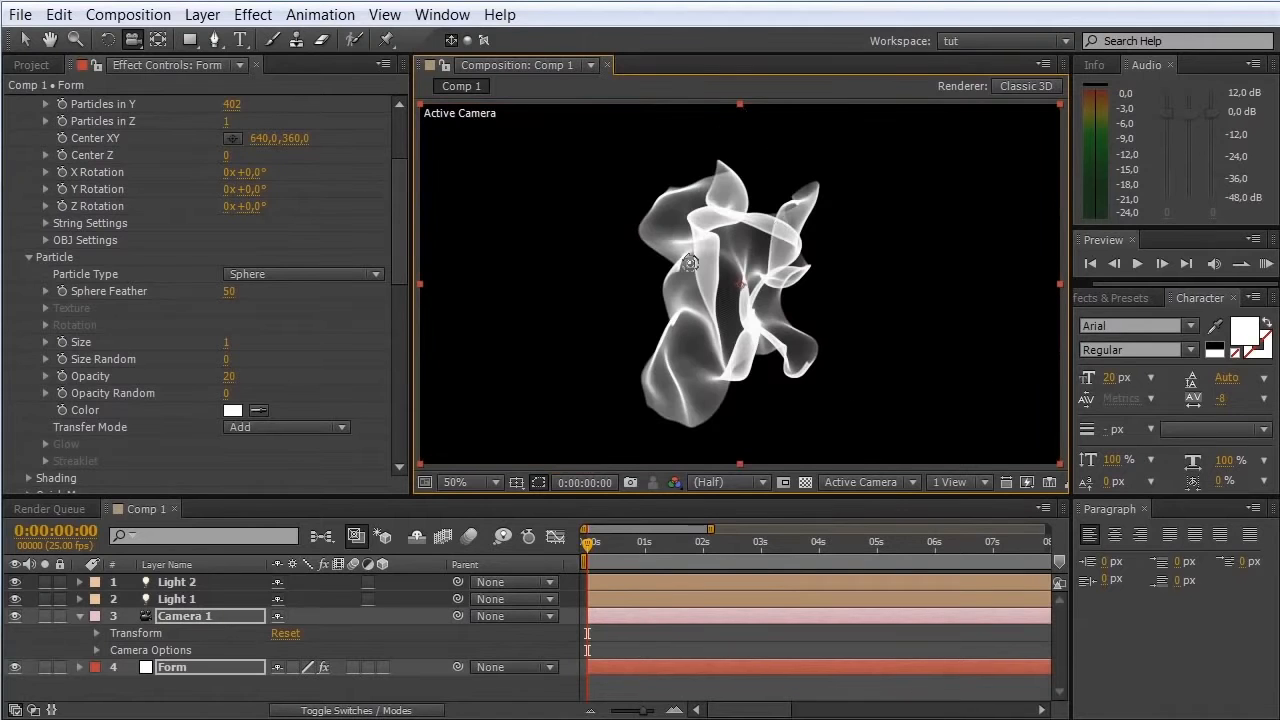
pyautogui.moveTo(625, 270); pyautogui.dragTo(598, 244)
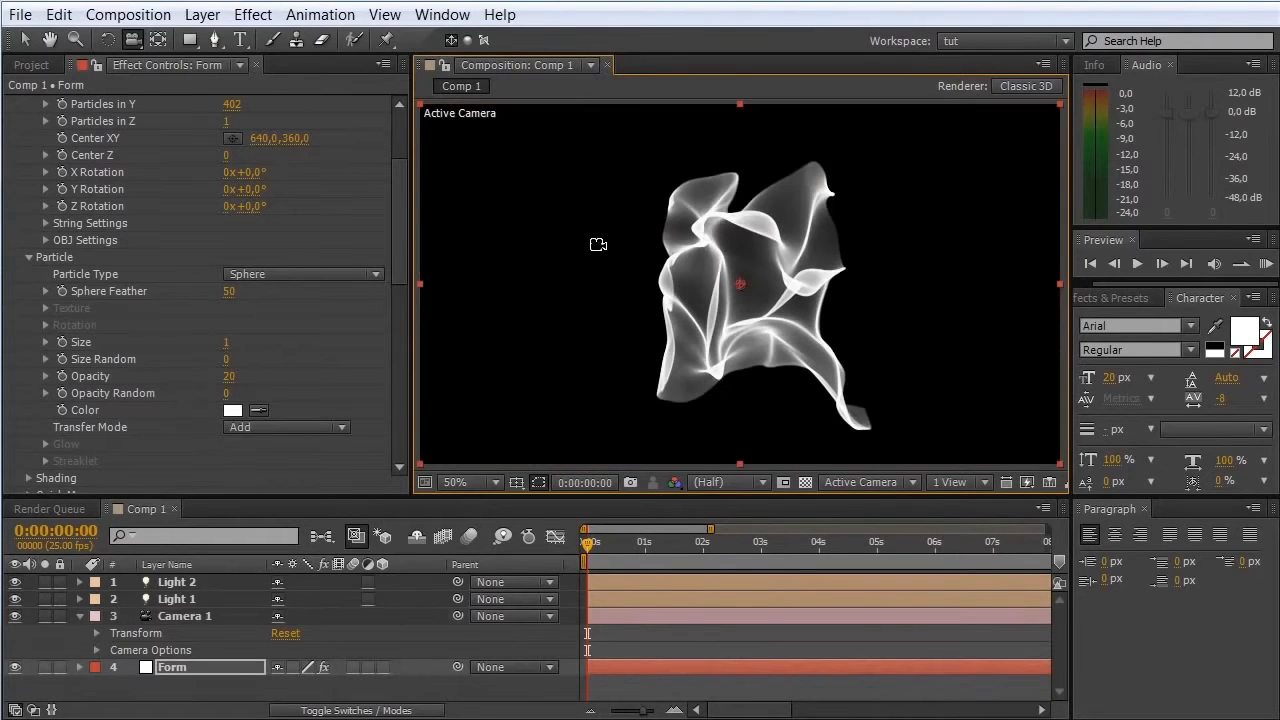
# Step: Hide the Form layer and create a white 1280 x 720 px solid
pyautogui.click(15, 668)
pyautogui.click(202, 14)
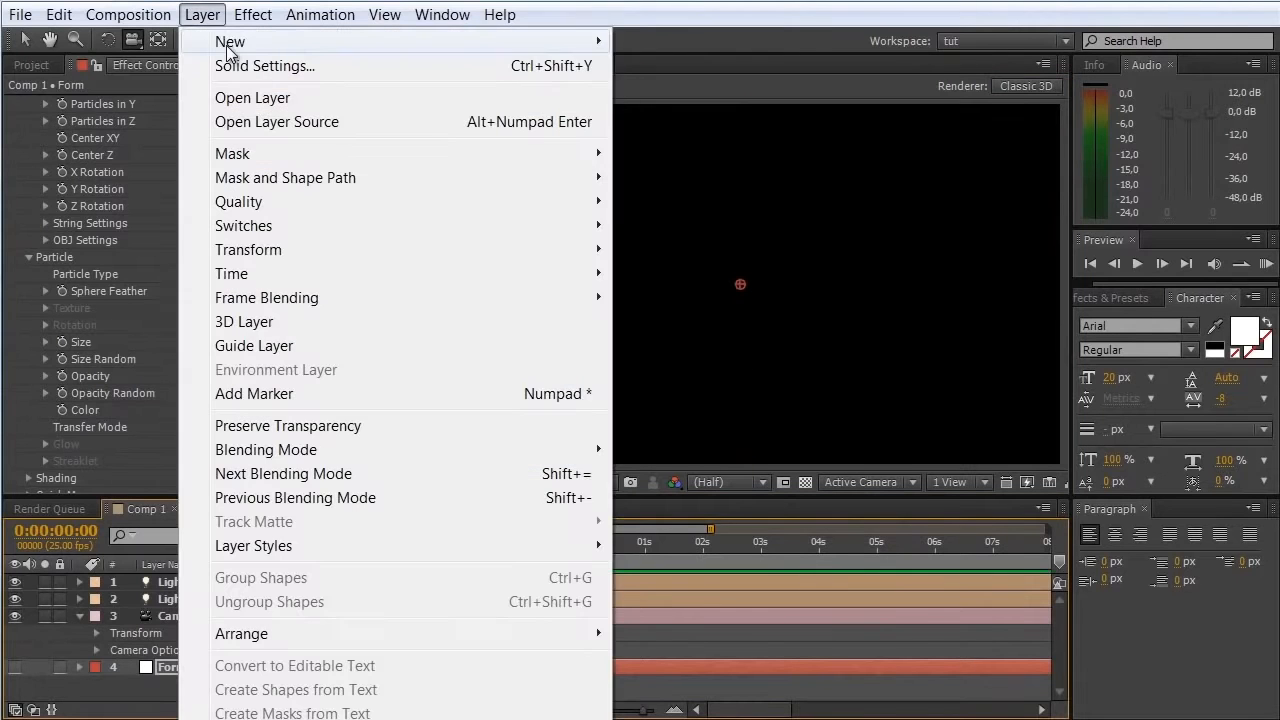
pyautogui.moveTo(601, 52)
pyautogui.click(684, 66)
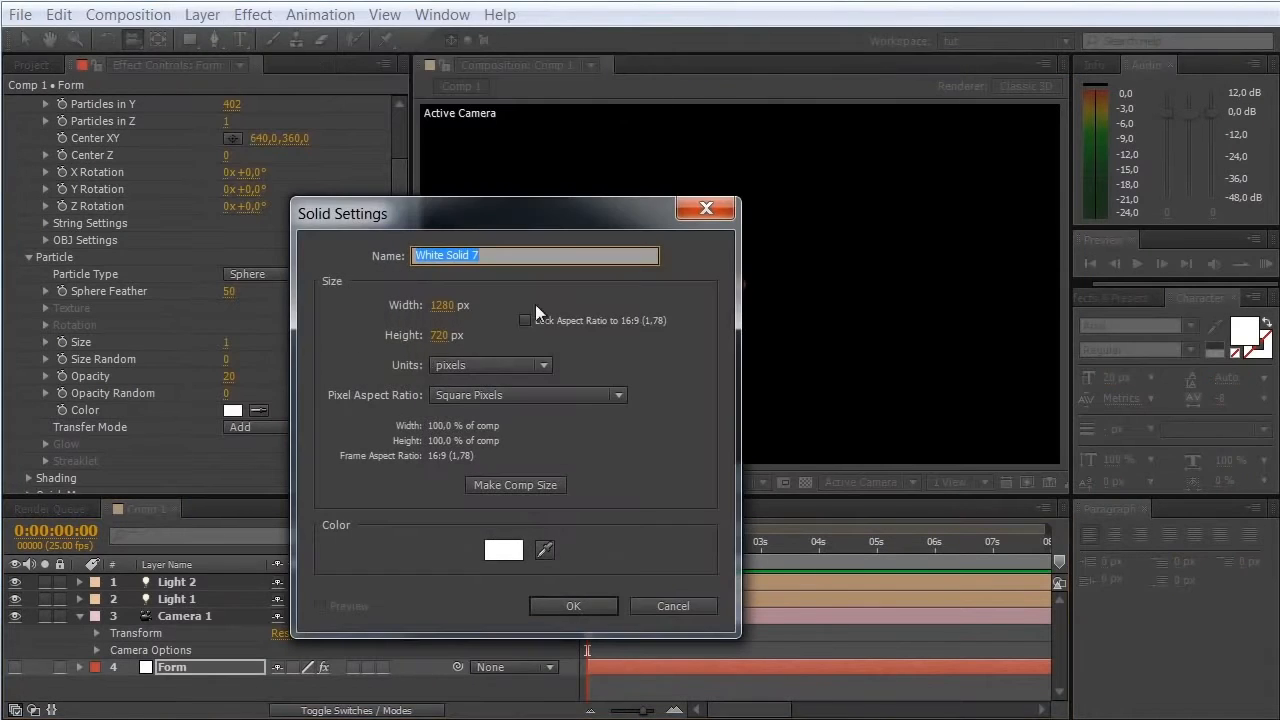
pyautogui.click(558, 605)
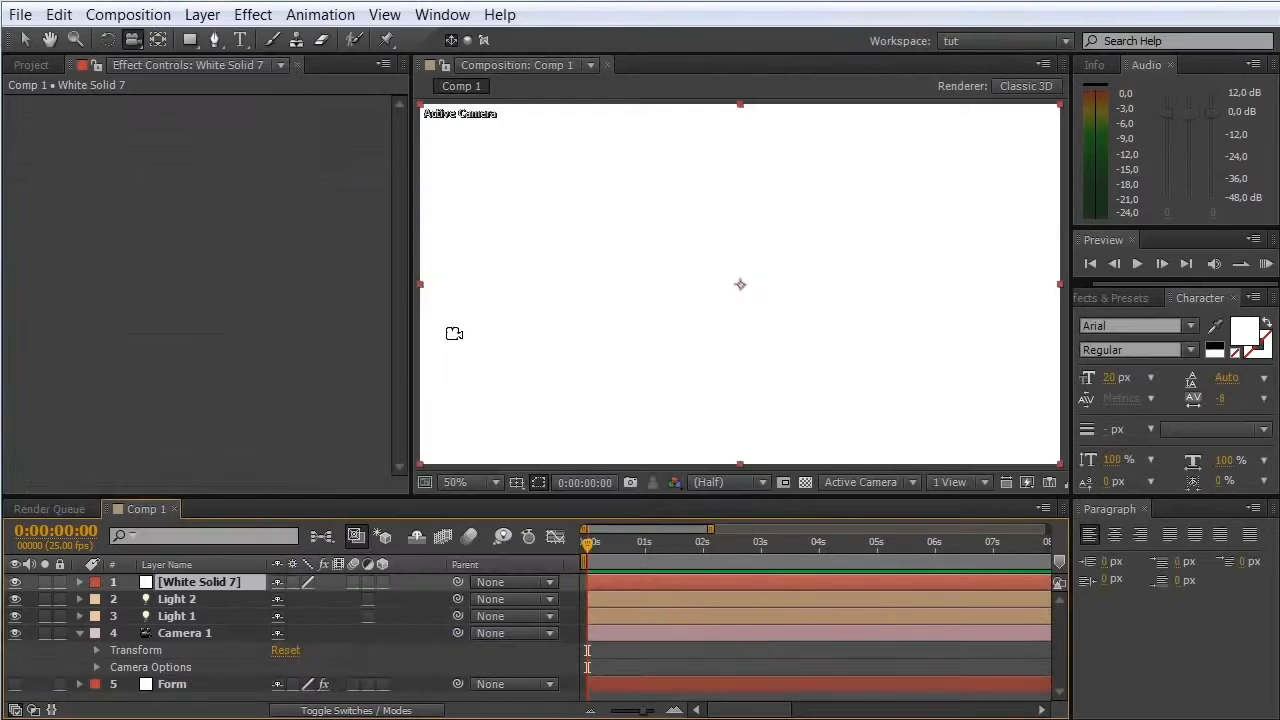
# Step: Apply the Mir effect to the white solid and set its Vertices X and Vertices Y to 200
pyautogui.click(255, 14)
pyautogui.click(280, 66)
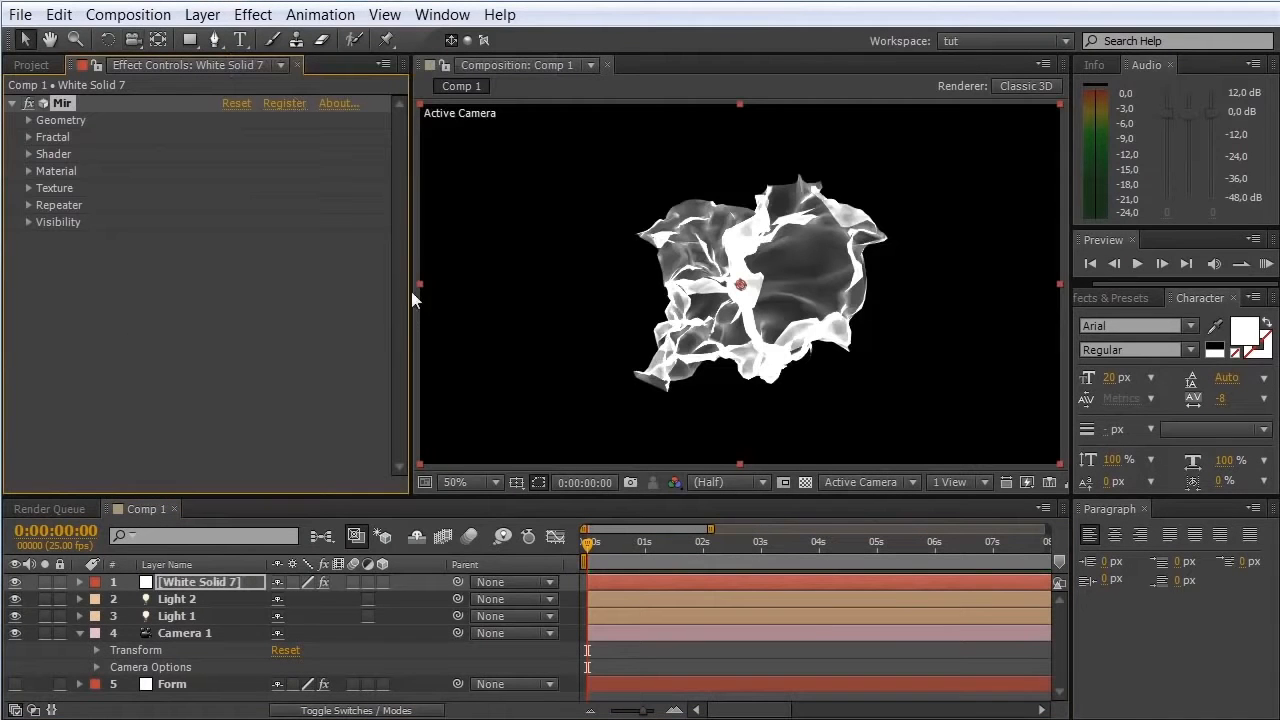
pyautogui.click(28, 120)
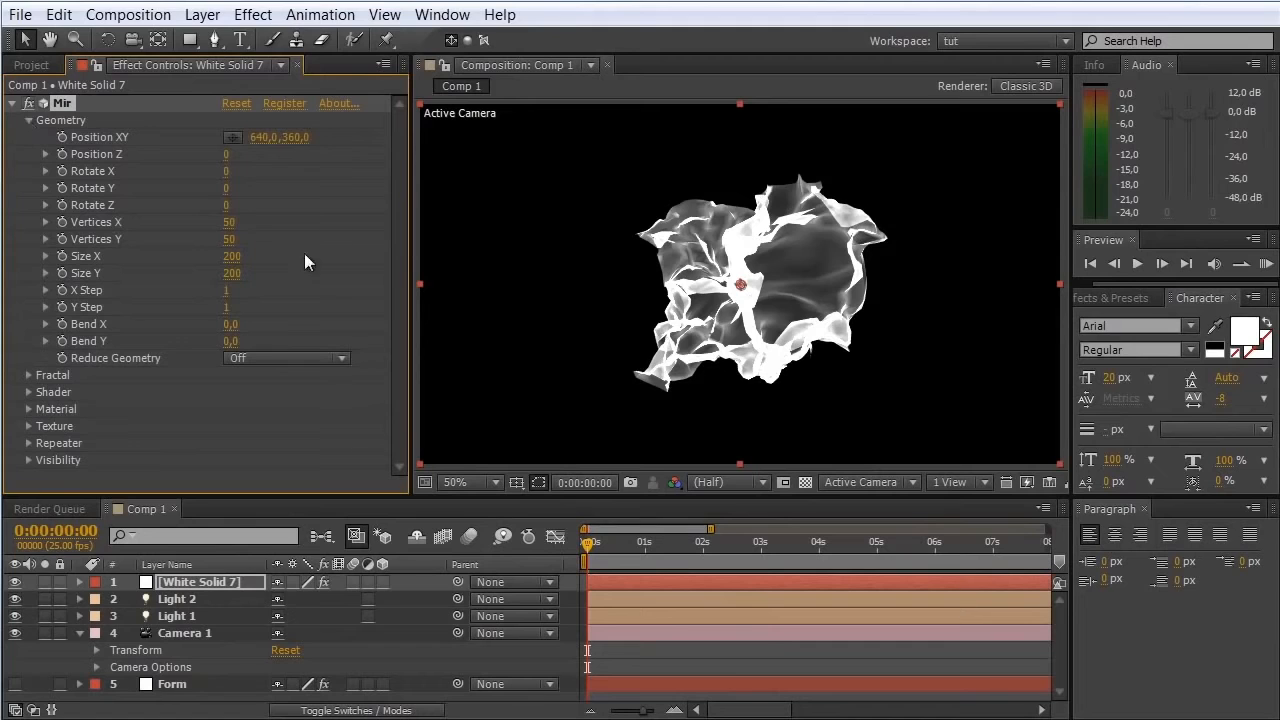
pyautogui.click(230, 224)
pyautogui.write('200')
pyautogui.press('Tab')
pyautogui.write('200')
pyautogui.press('Return')
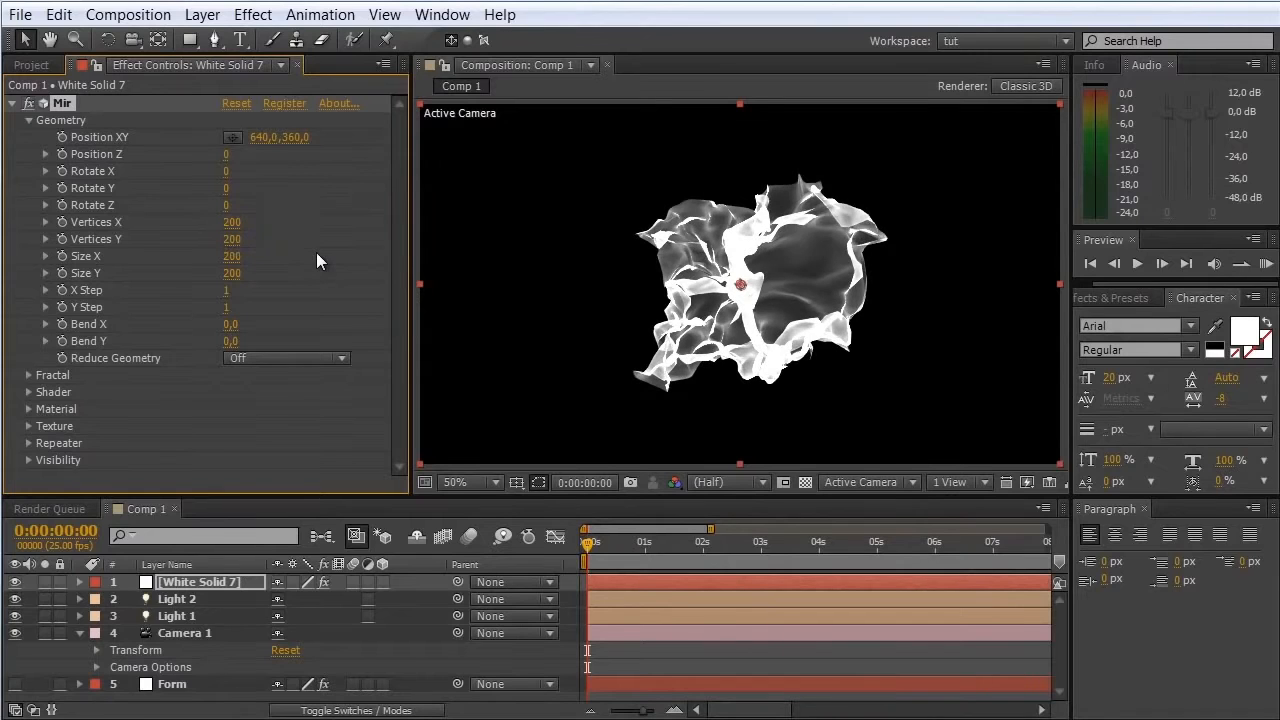
# Step: Lower the Mir material's opacity to 42 and move the camera closer to the mesh
pyautogui.click(28, 410)
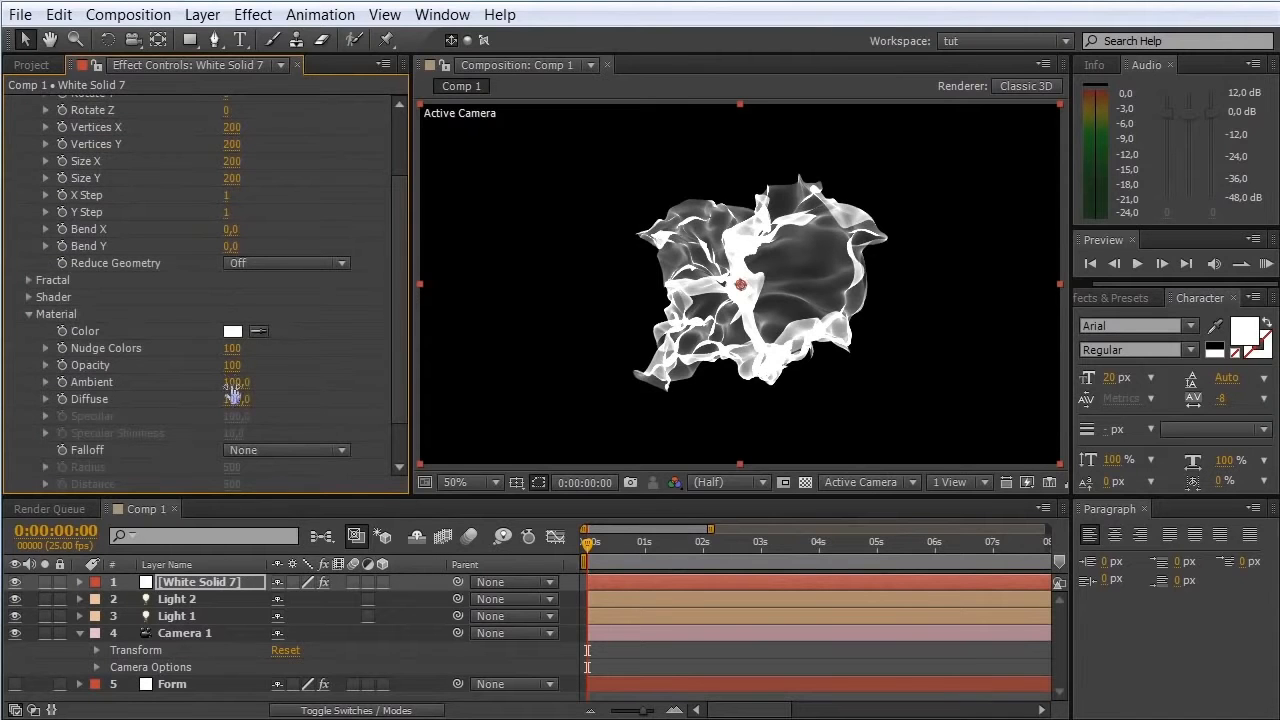
pyautogui.moveTo(232, 372); pyautogui.dragTo(179, 369)
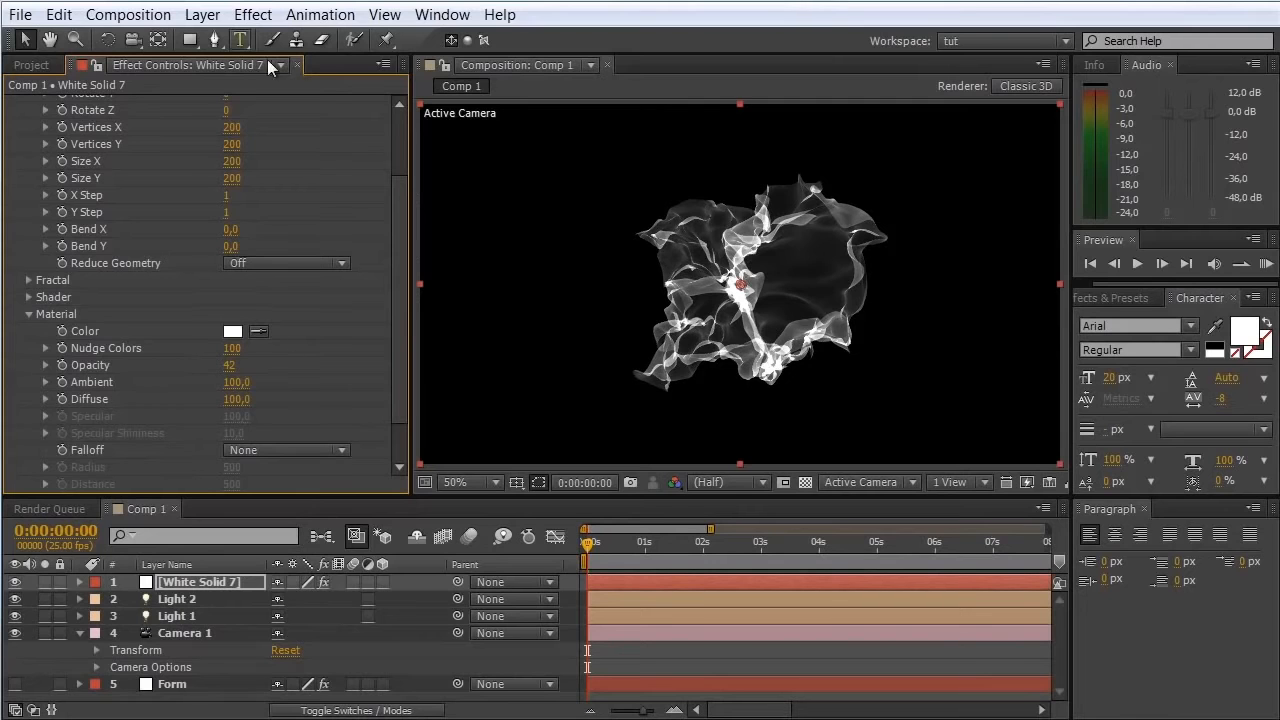
pyautogui.click(138, 40)
pyautogui.moveTo(699, 345); pyautogui.dragTo(590, 306)
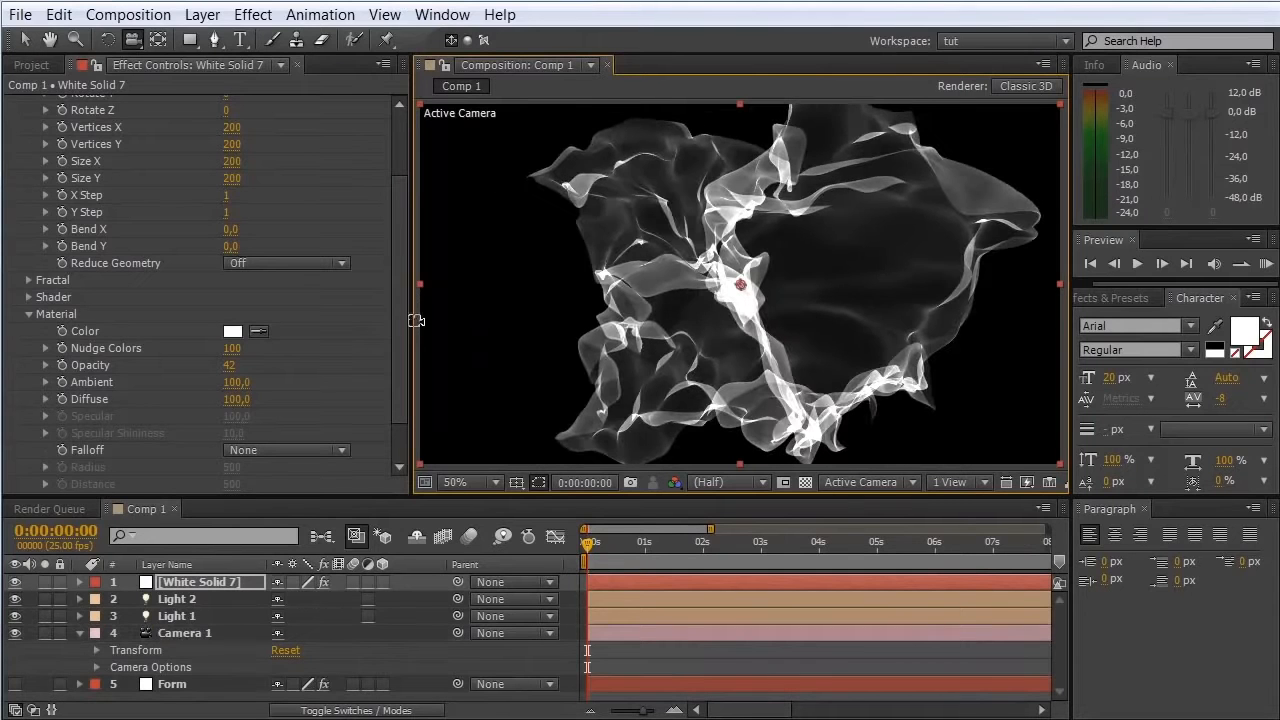
# Step: Set the Evolution of the Mir fractal to 25
pyautogui.moveTo(398, 300); pyautogui.dragTo(403, 192)
pyautogui.scroll(-3, 65, 318)
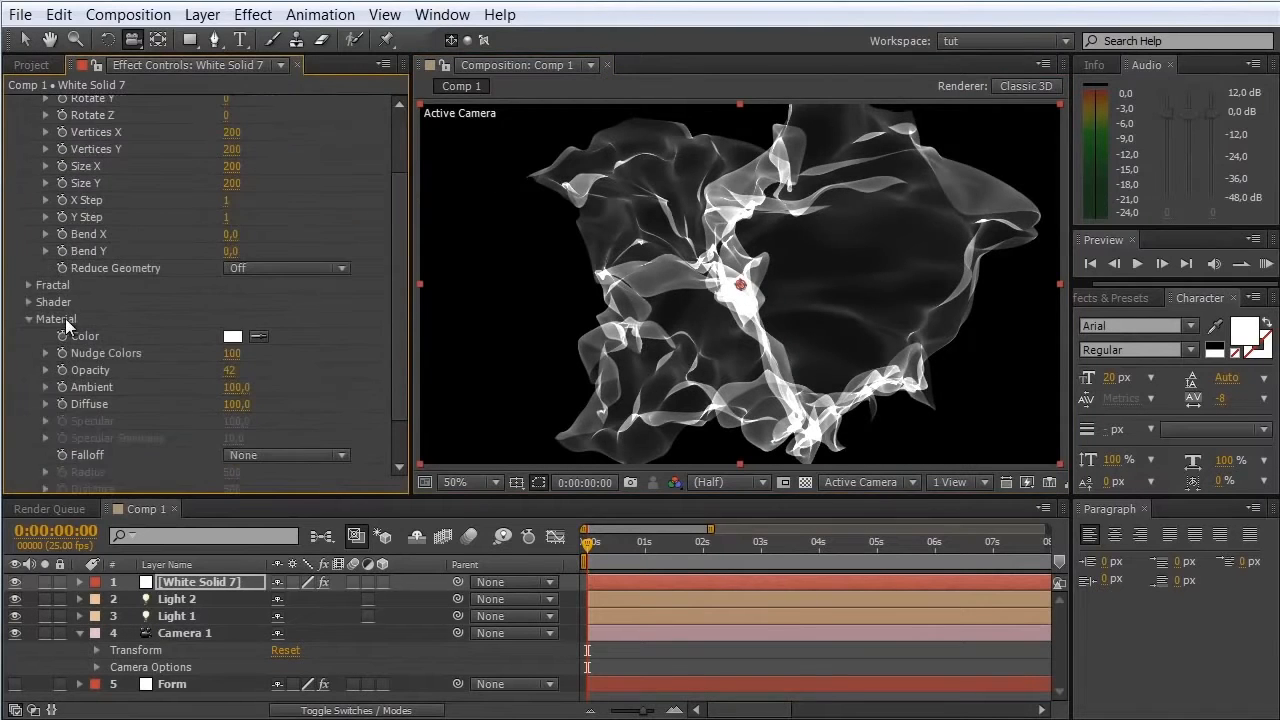
pyautogui.click(28, 284)
pyautogui.scroll(-5, 153, 331)
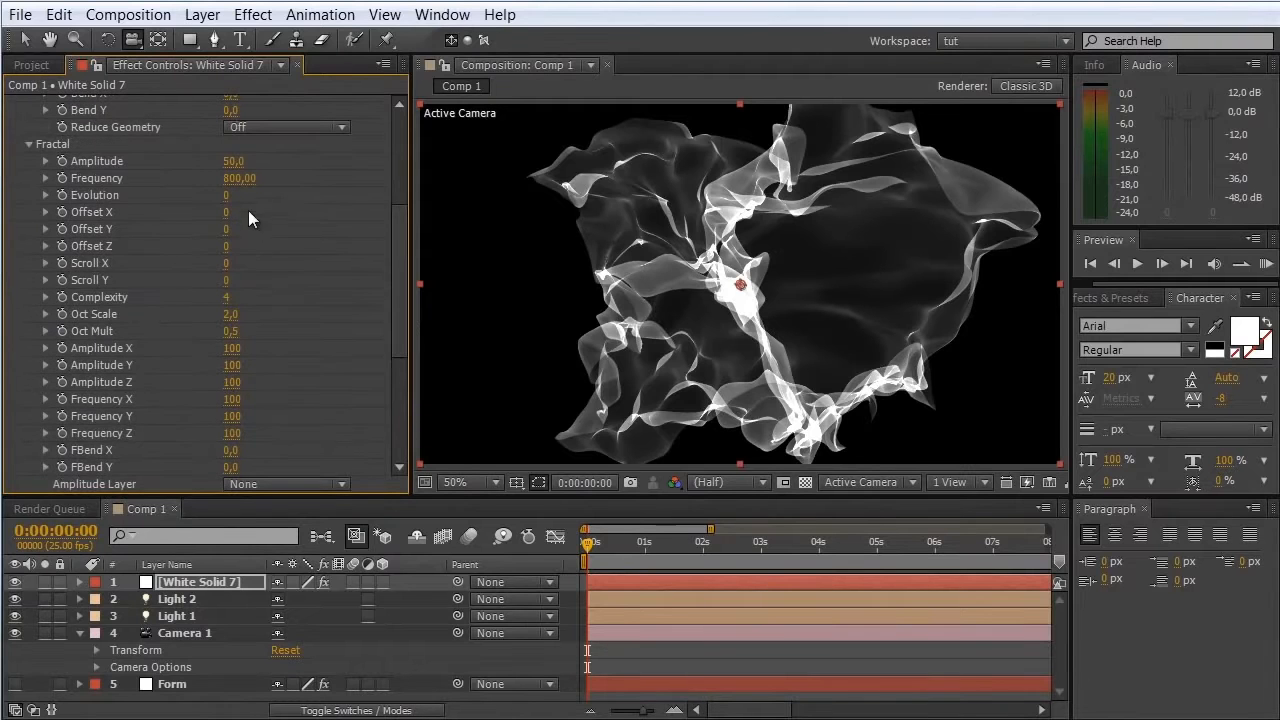
pyautogui.moveTo(225, 195)
pyautogui.mouseDown()
pyautogui.moveTo(278, 192)
pyautogui.moveTo(248, 190)
pyautogui.mouseUp()
# Step: Orbit the camera around the Mir mesh and pull it back until the whole mesh fits in the frame
pyautogui.moveTo(711, 257); pyautogui.dragTo(694, 270)
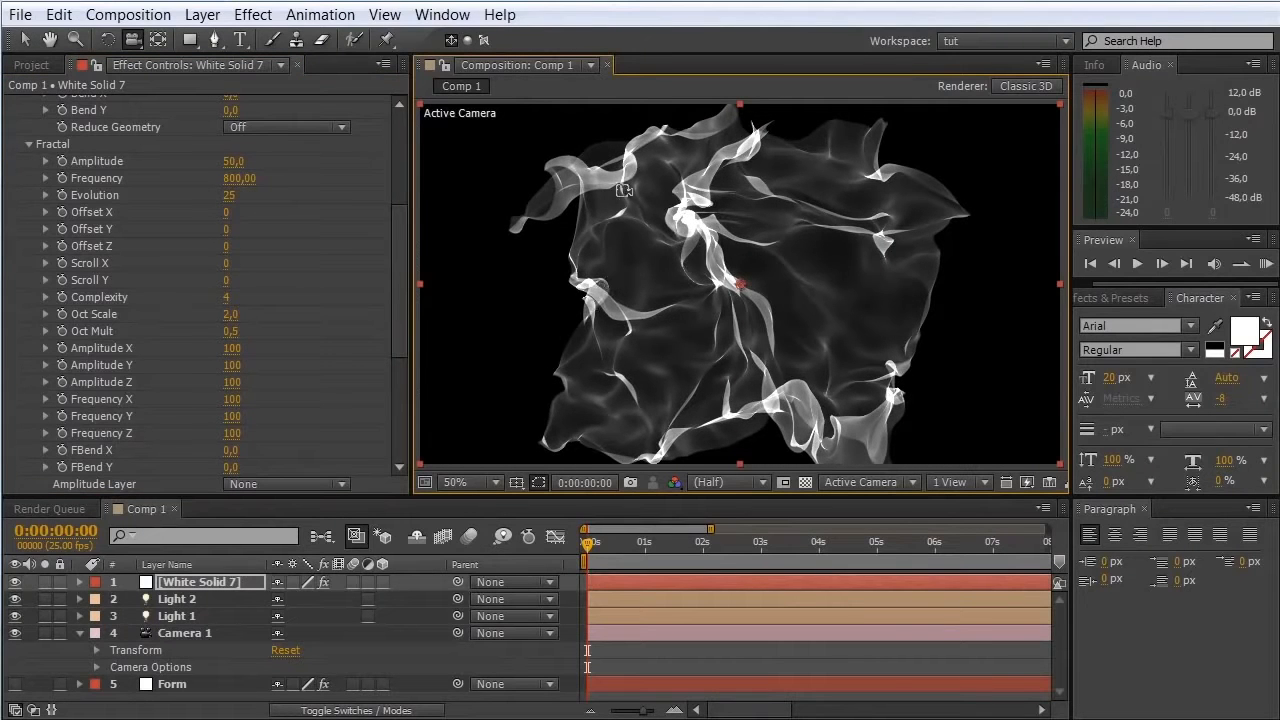
pyautogui.moveTo(649, 251); pyautogui.dragTo(594, 303)
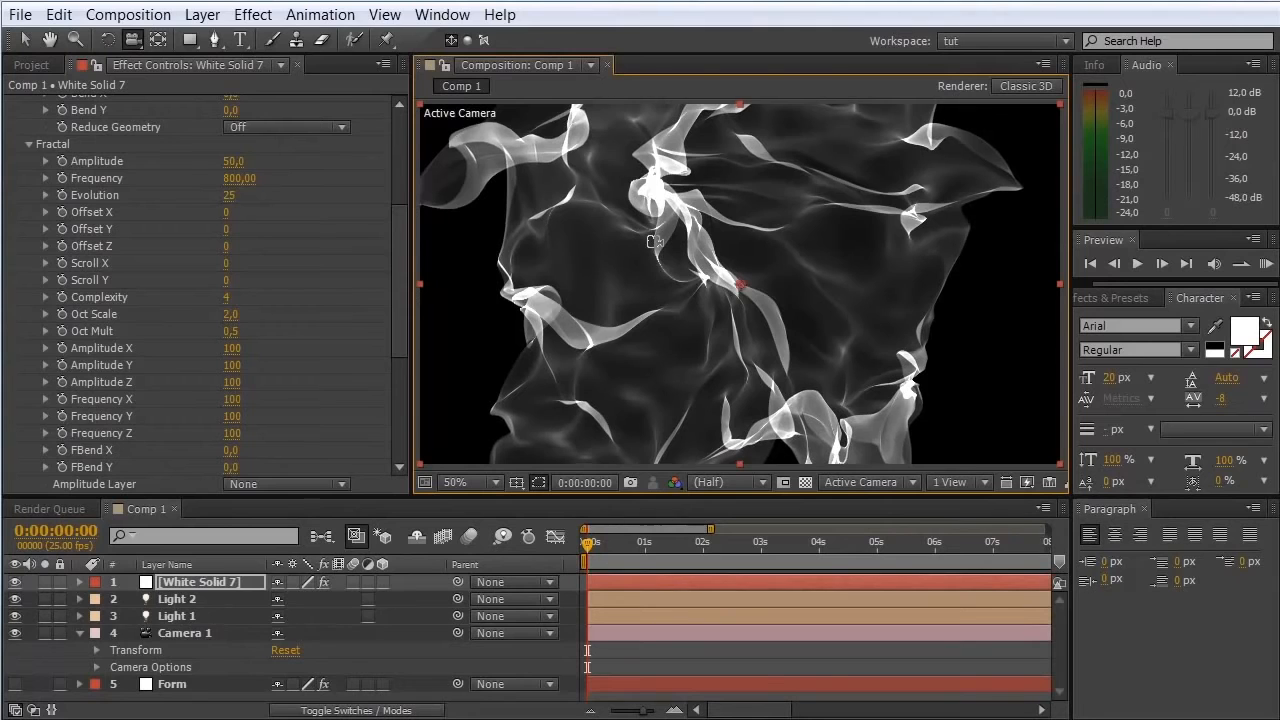
pyautogui.moveTo(655, 242); pyautogui.dragTo(643, 274)
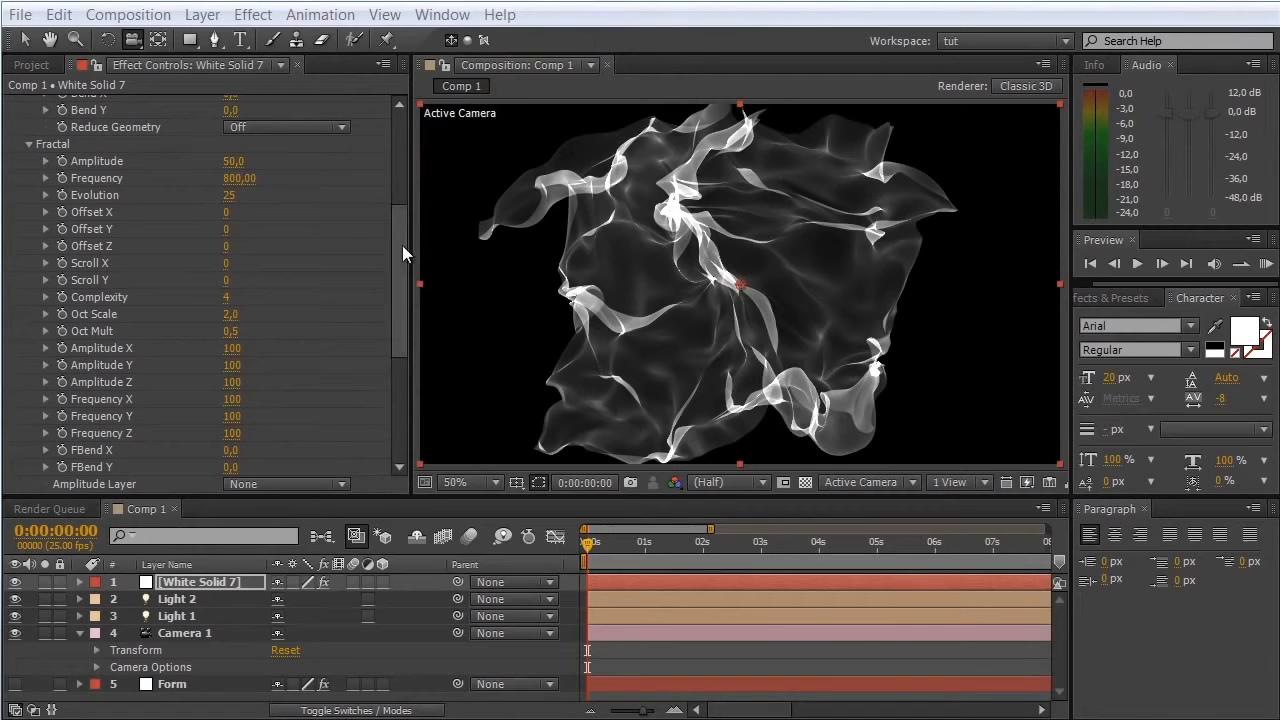
pyautogui.moveTo(530, 216); pyautogui.dragTo(548, 308)
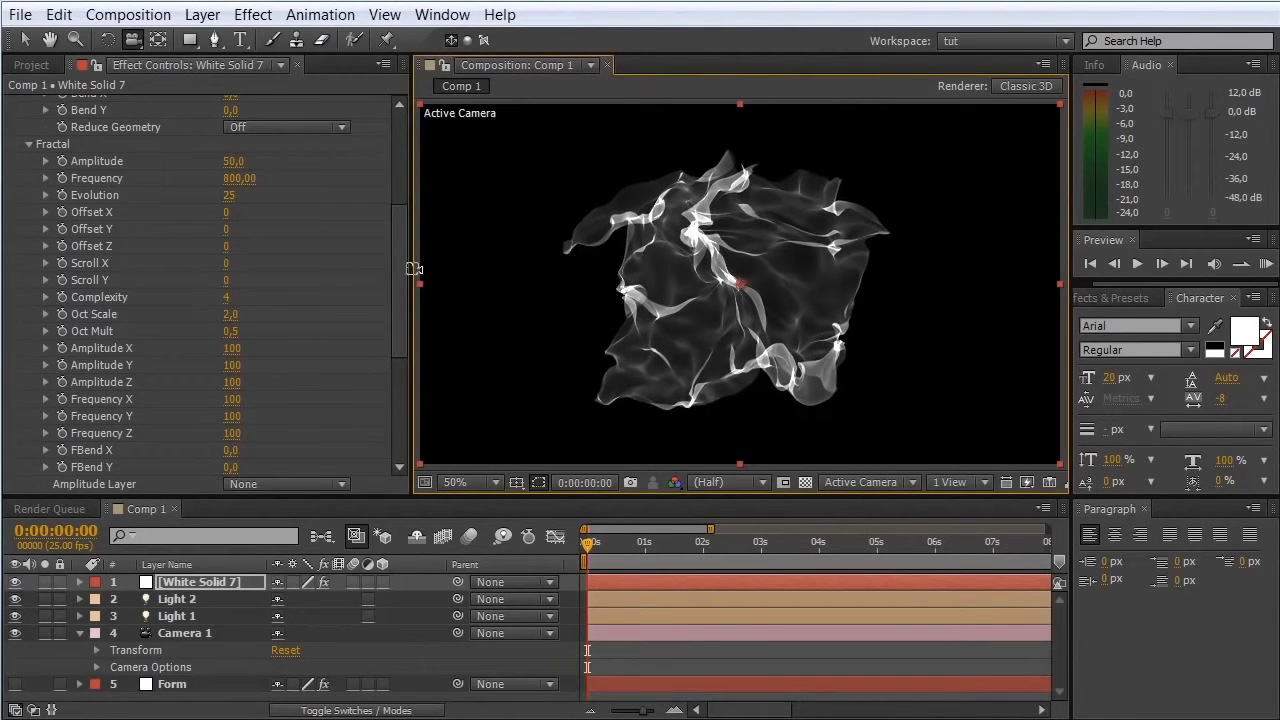
# Step: Keep the Mir shader on Density and change its Draw mode to Wireframe
pyautogui.moveTo(398, 260); pyautogui.dragTo(406, 353)
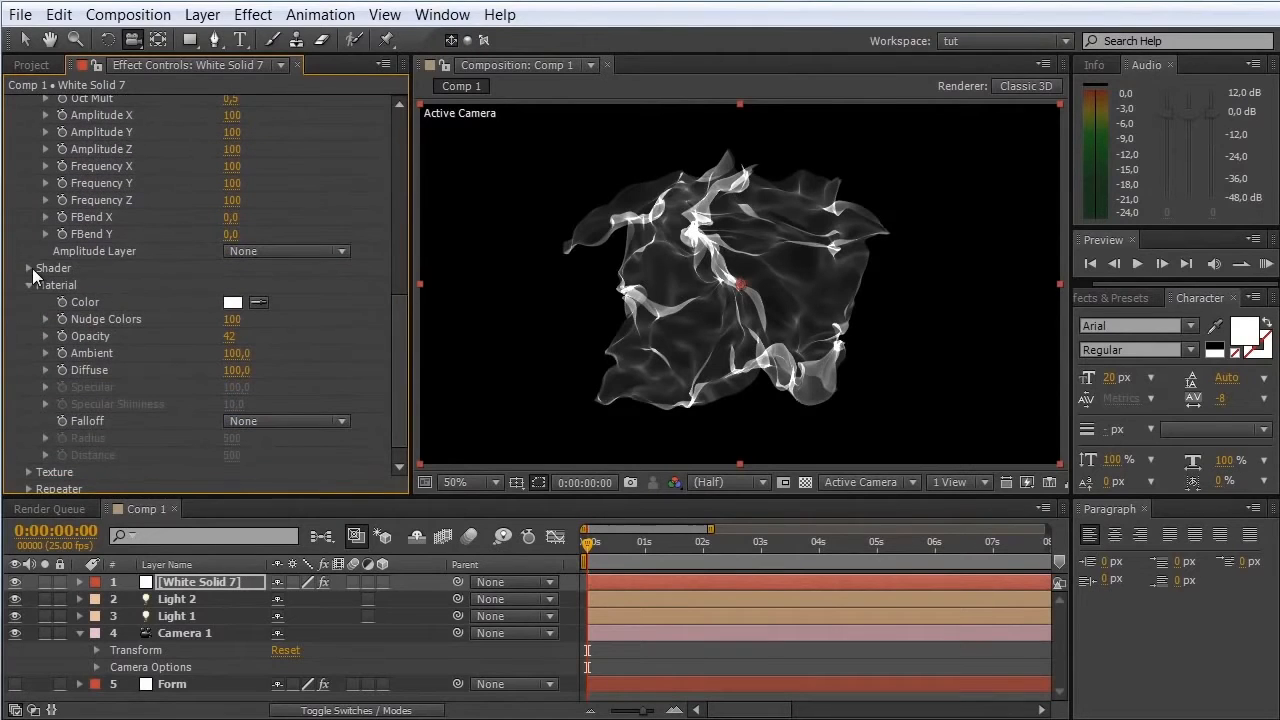
pyautogui.click(29, 268)
pyautogui.click(282, 263)
pyautogui.click(285, 286)
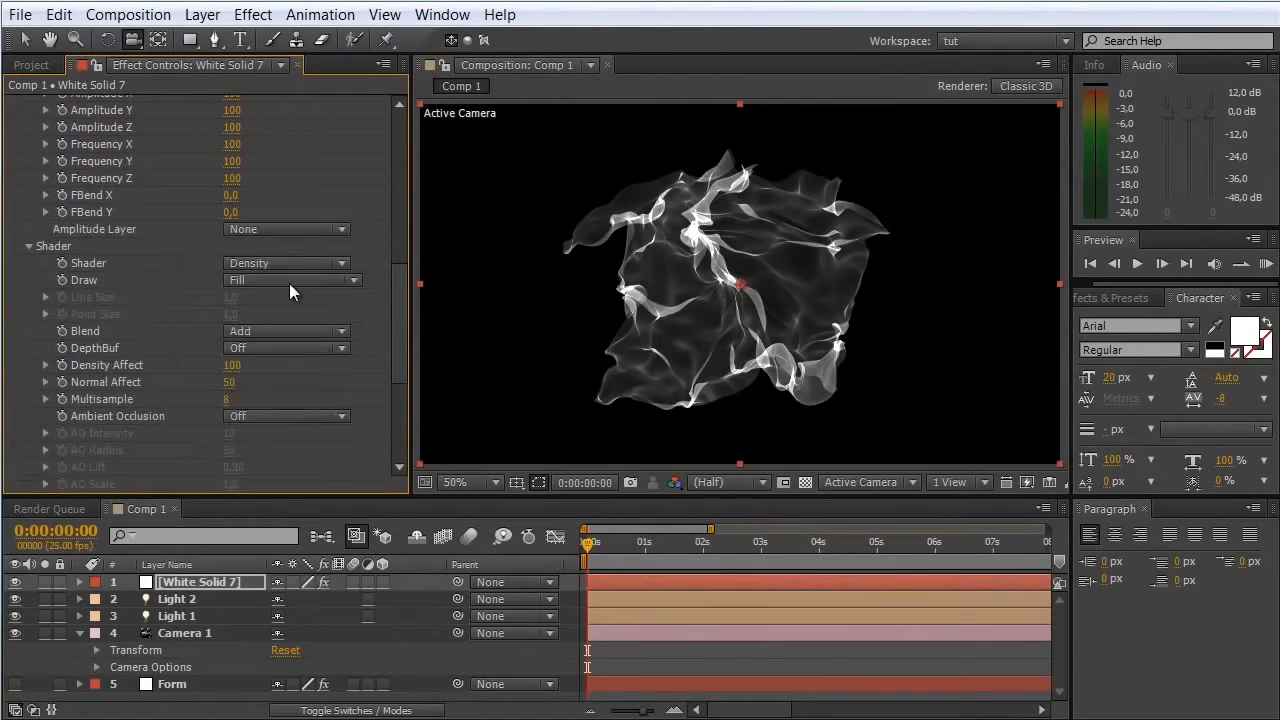
pyautogui.click(289, 281)
pyautogui.click(291, 328)
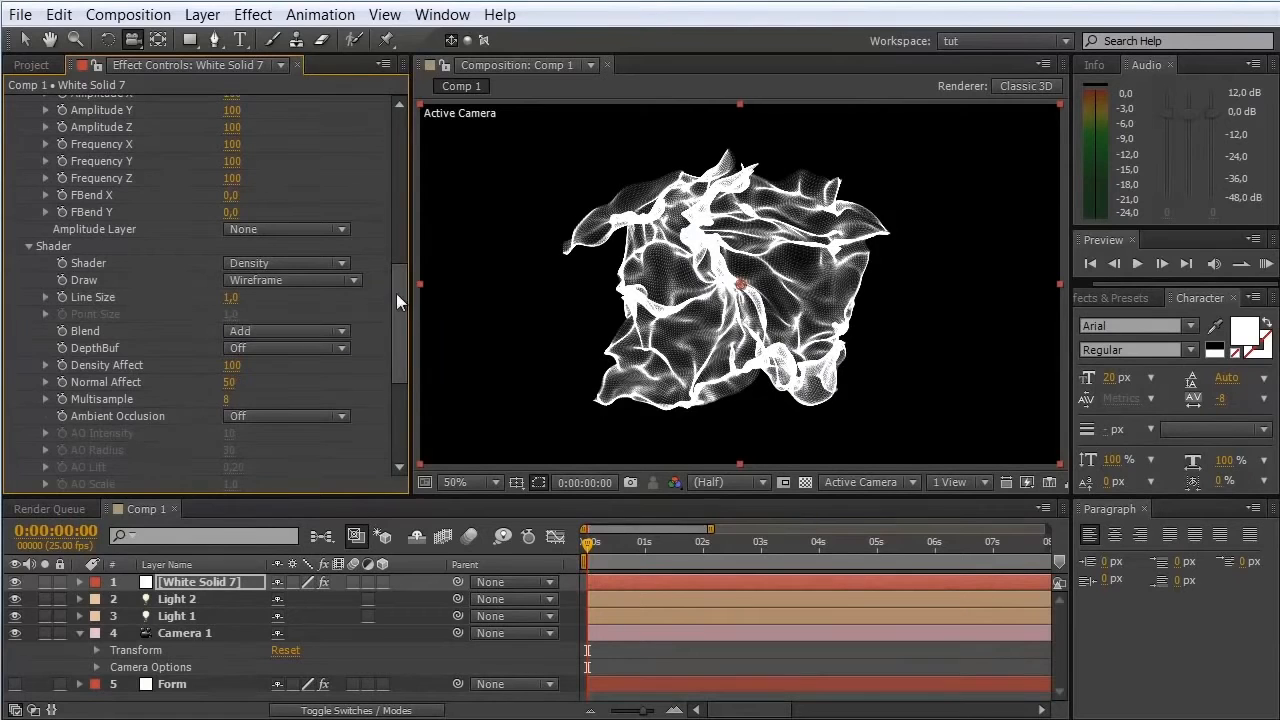
# Step: Set Reduce Geometry to 2x in the Mir geometry settings
pyautogui.moveTo(396, 303); pyautogui.dragTo(394, 145)
pyautogui.click(266, 358)
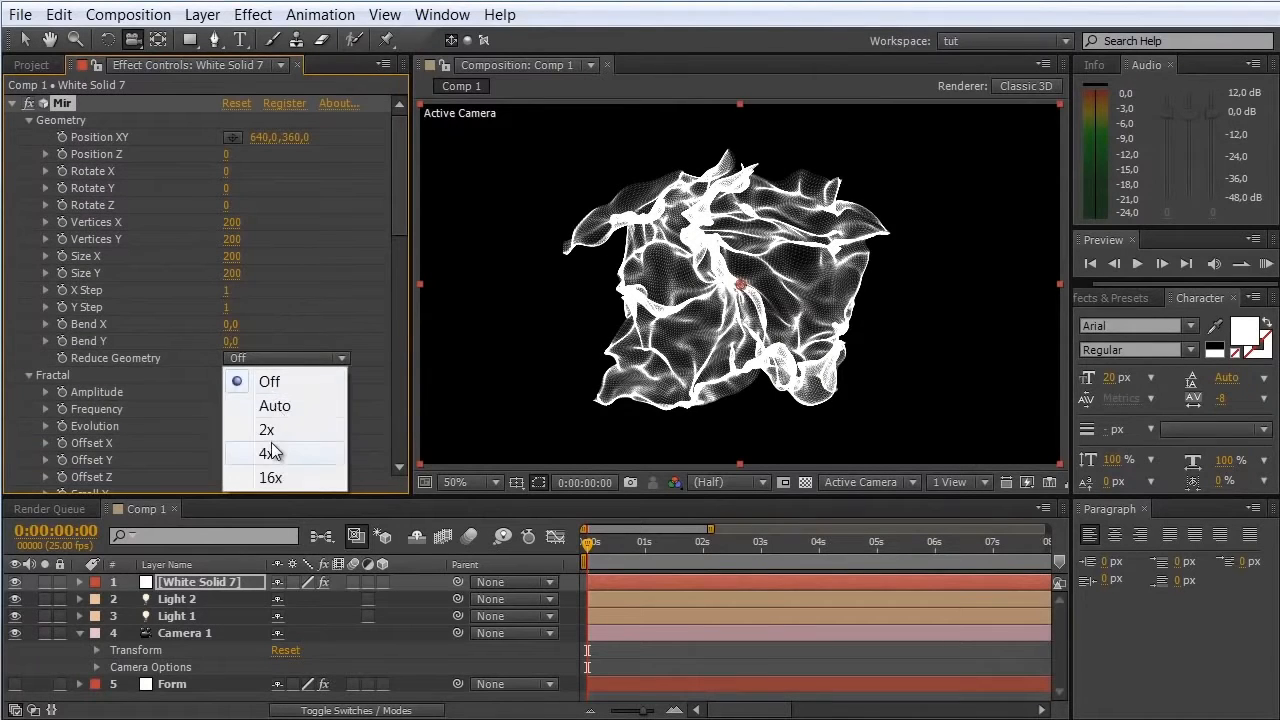
pyautogui.click(268, 430)
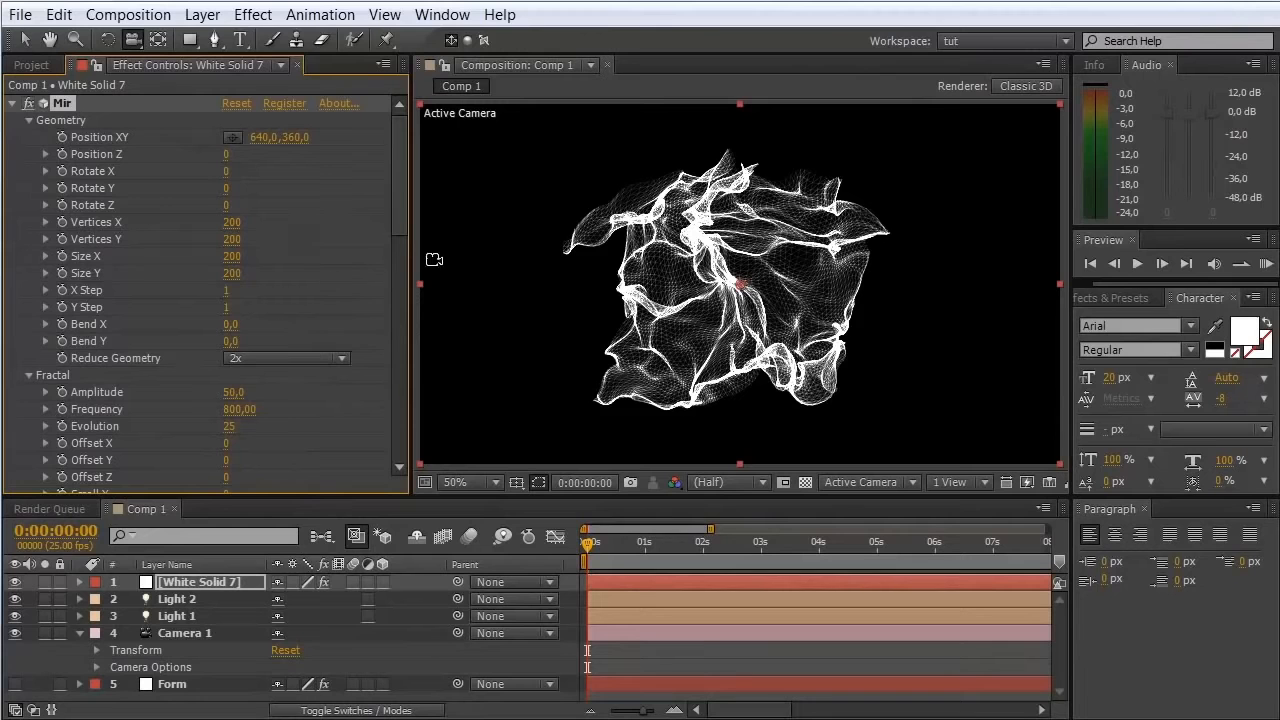
# Step: Try lower and higher Amplitude values for the Mir fractal, up to about 71
pyautogui.moveTo(404, 219); pyautogui.dragTo(404, 272)
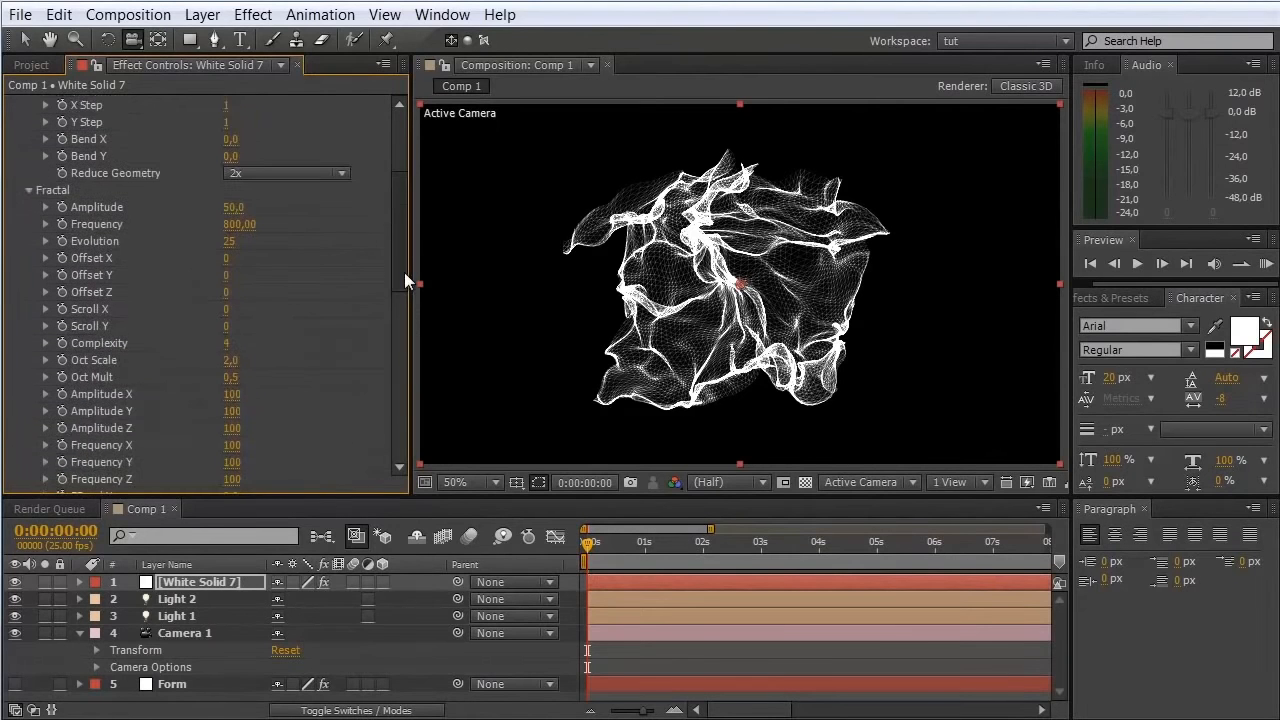
pyautogui.moveTo(231, 207)
pyautogui.mouseDown()
pyautogui.moveTo(187, 207)
pyautogui.moveTo(230, 208)
pyautogui.mouseUp()
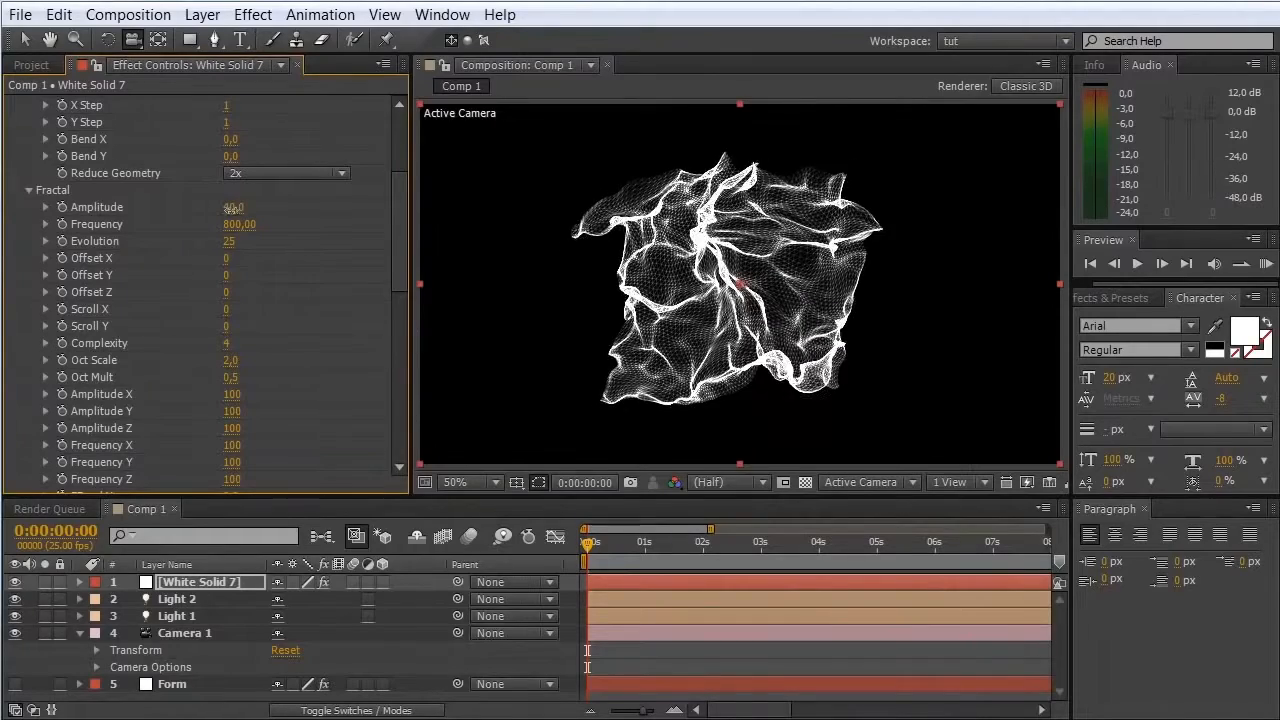
pyautogui.moveTo(602, 296)
pyautogui.mouseDown()
pyautogui.moveTo(854, 281)
pyautogui.moveTo(600, 278)
pyautogui.mouseUp()
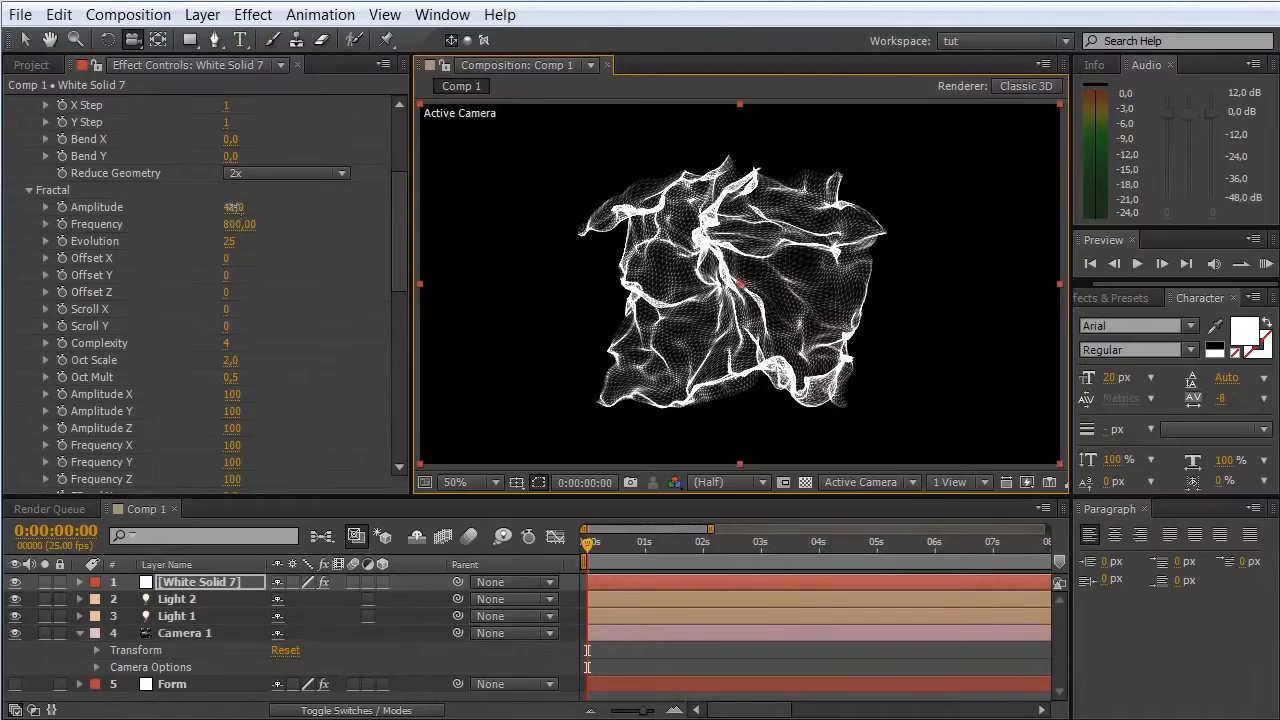
pyautogui.moveTo(232, 207); pyautogui.dragTo(269, 213)
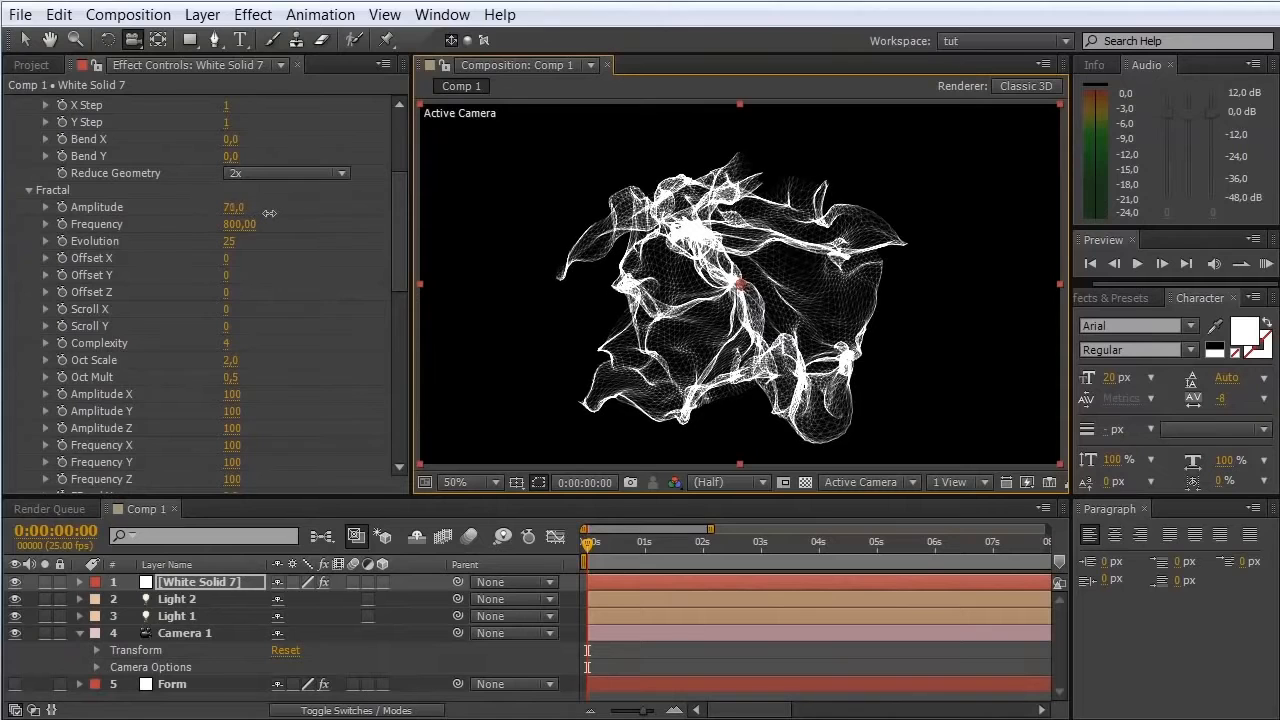
# Step: Set the Mir fractal's Amplitude to 0 to flatten the mesh
pyautogui.click(233, 207)
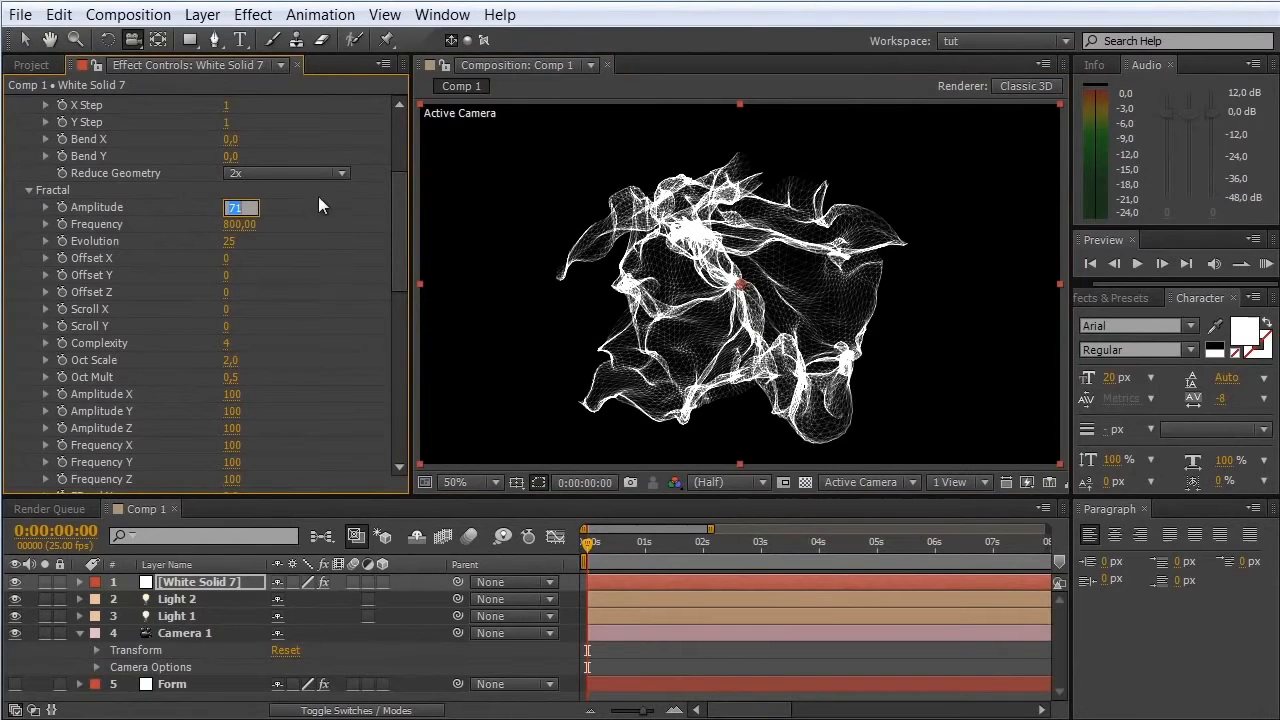
pyautogui.write('0')
pyautogui.press('Return')
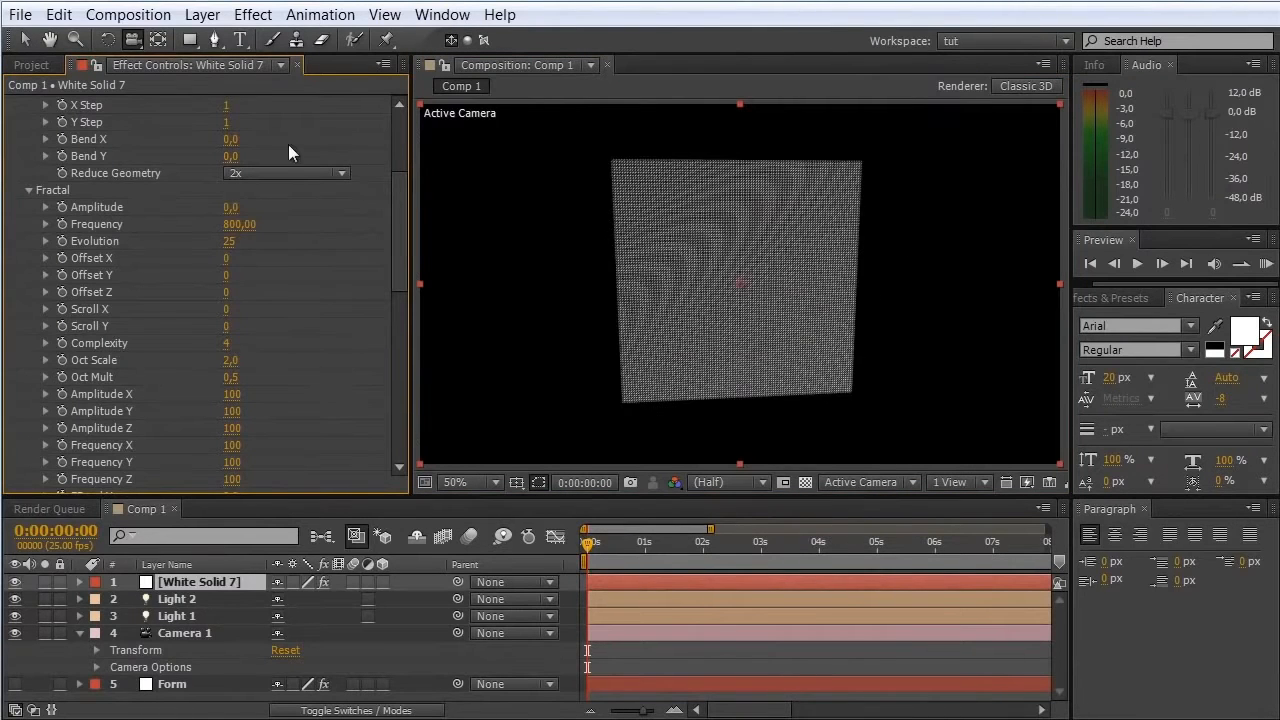
# Step: Set Mir's Bend X to 2.1, then try a fractal Amplitude of 41 on the bent mesh and undo it
pyautogui.moveTo(236, 141); pyautogui.dragTo(406, 146)
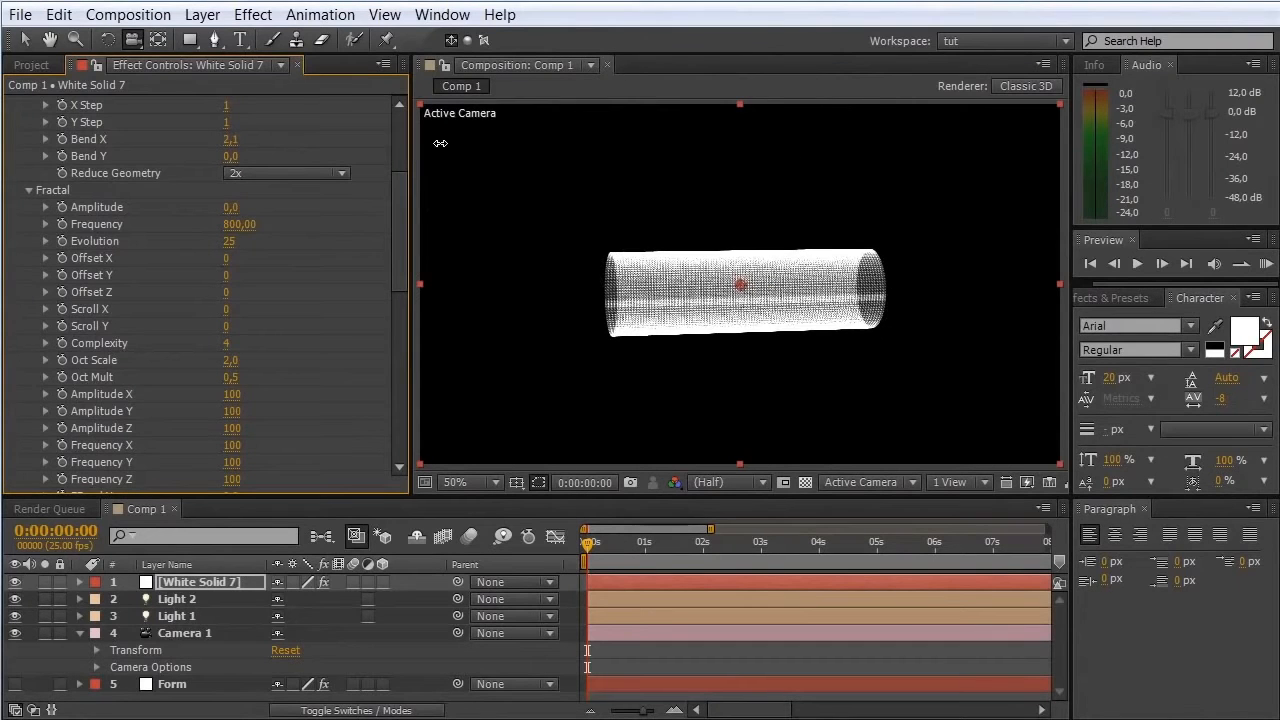
pyautogui.moveTo(233, 208); pyautogui.dragTo(272, 204)
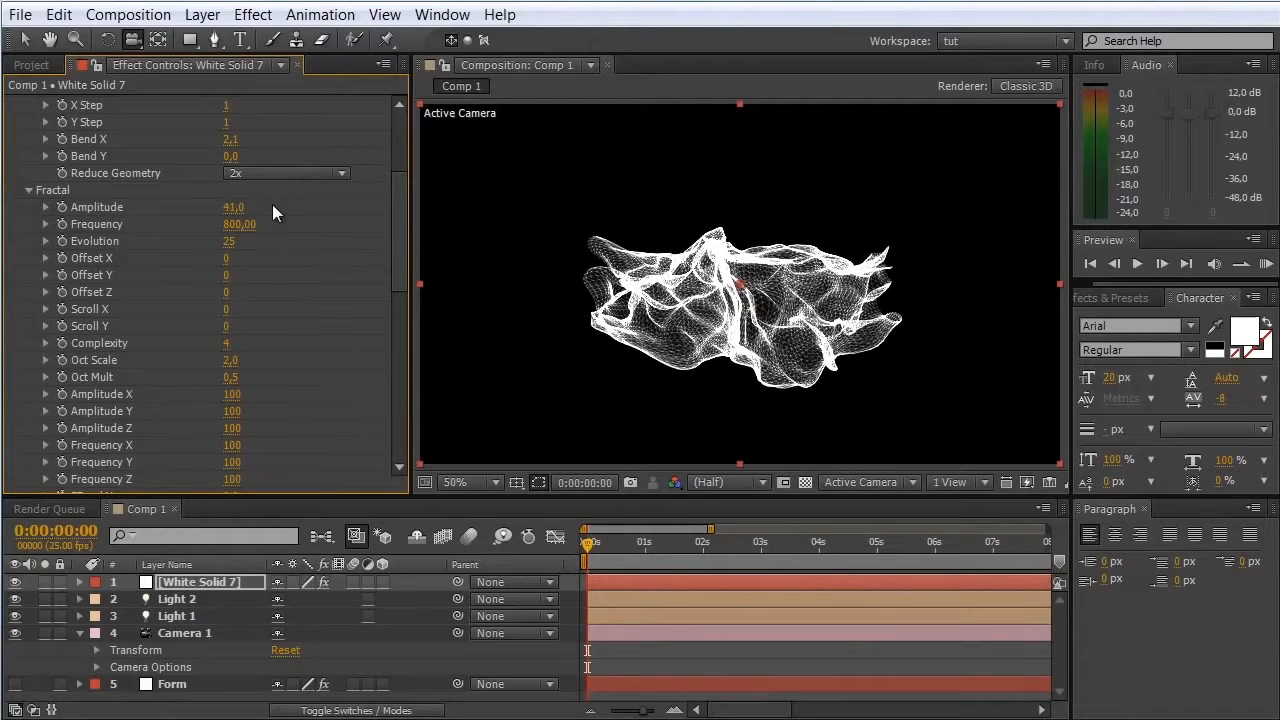
pyautogui.hotkey('ctrl', 'z')
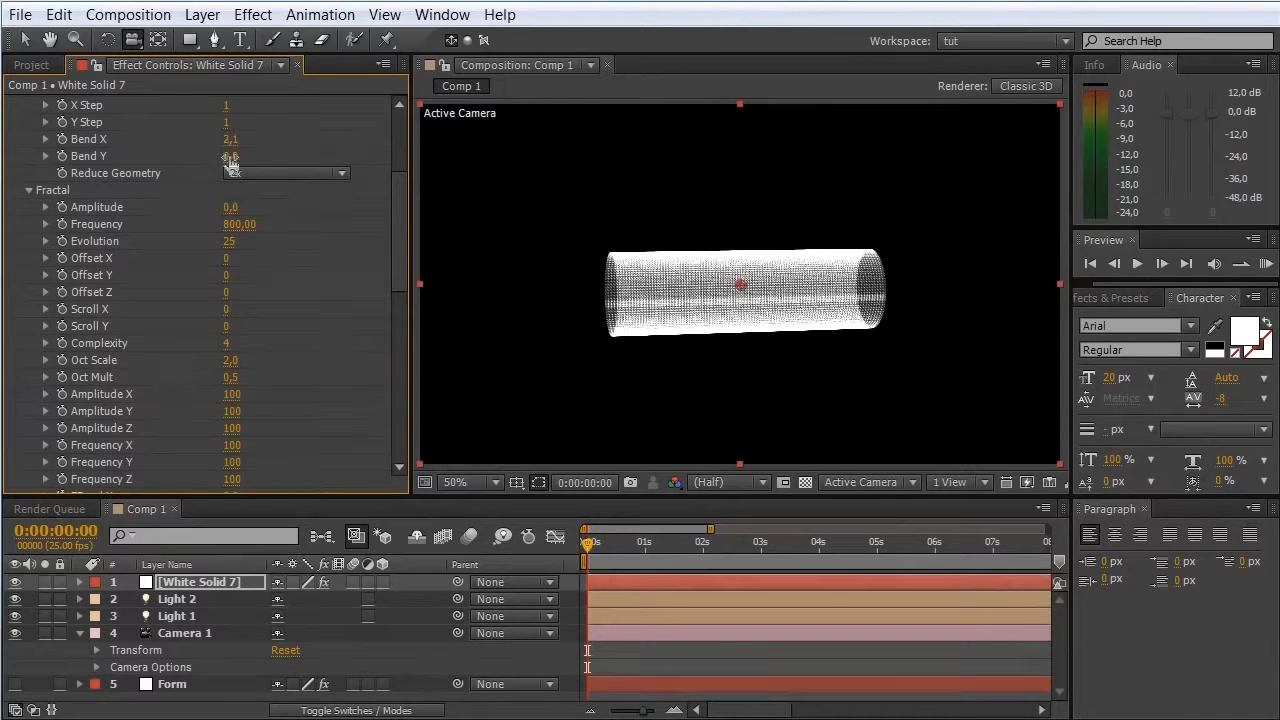
# Step: Set Bend Y to 0.5 and distort the bent mesh with a fractal Amplitude of 33 and Frequency of 805
pyautogui.moveTo(228, 157); pyautogui.dragTo(258, 163)
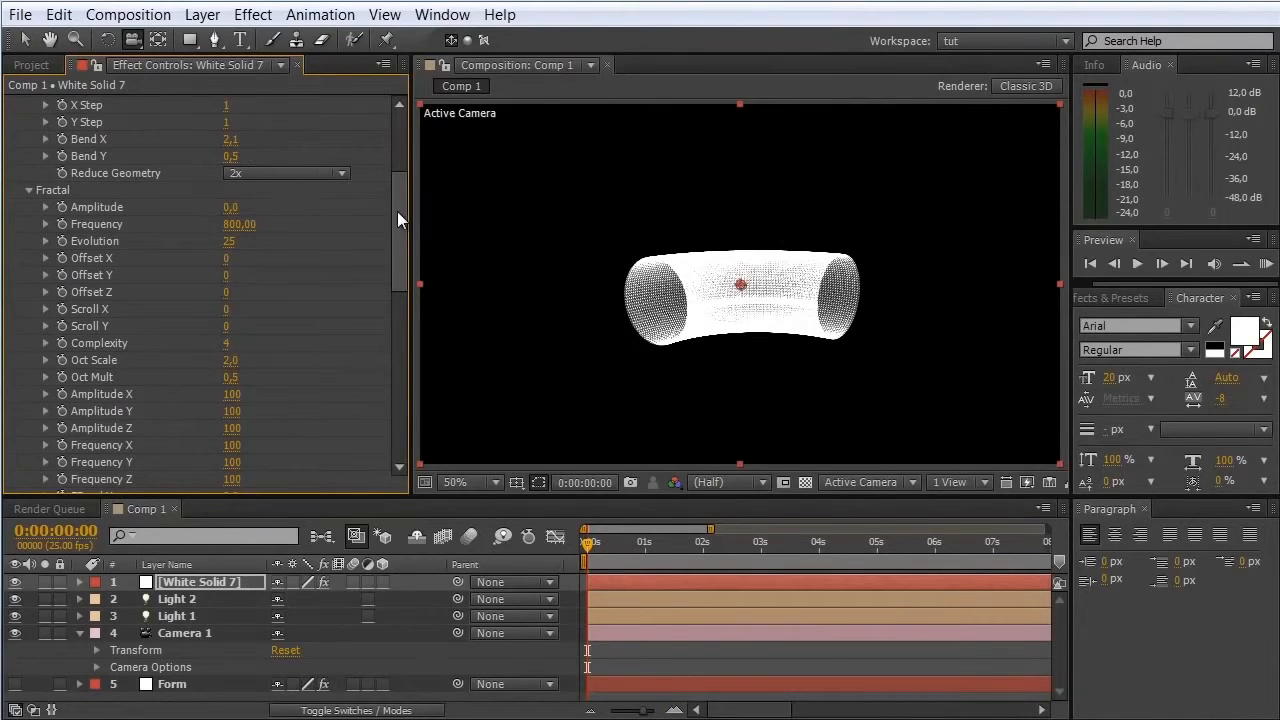
pyautogui.moveTo(397, 211); pyautogui.dragTo(400, 283)
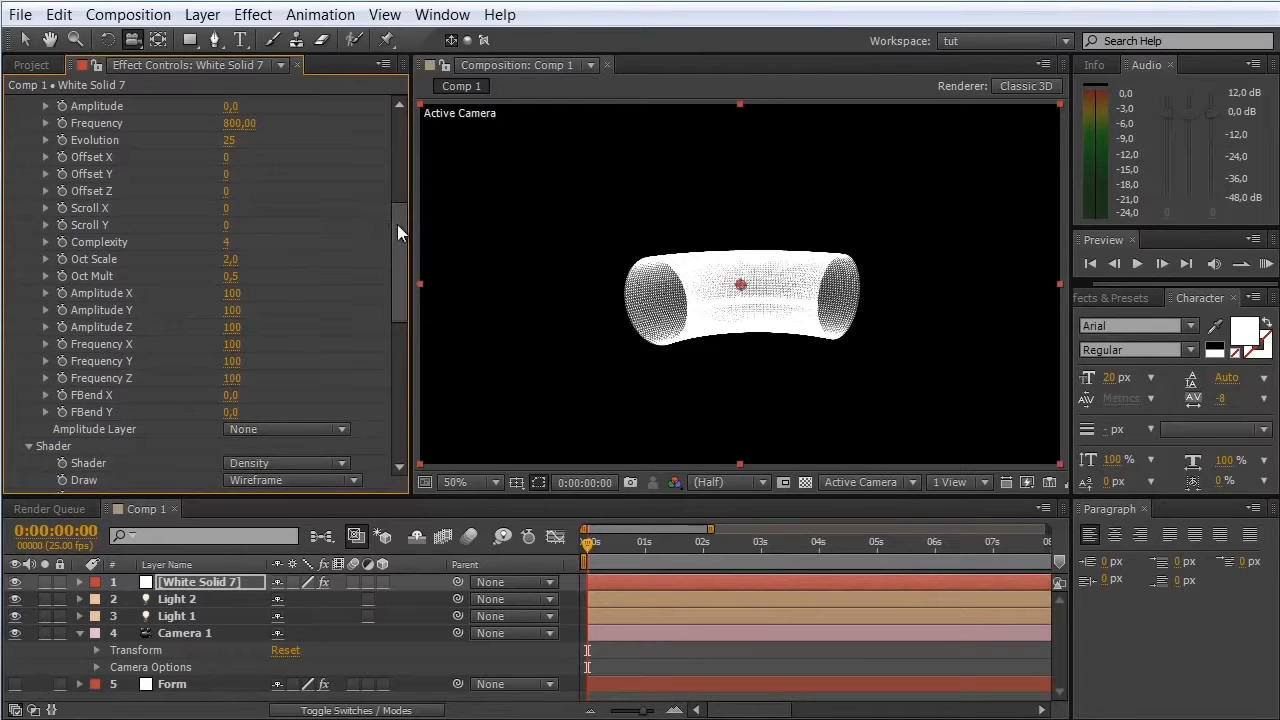
pyautogui.moveTo(400, 229); pyautogui.dragTo(398, 180)
pyautogui.moveTo(237, 273); pyautogui.dragTo(267, 254)
pyautogui.click(272, 250)
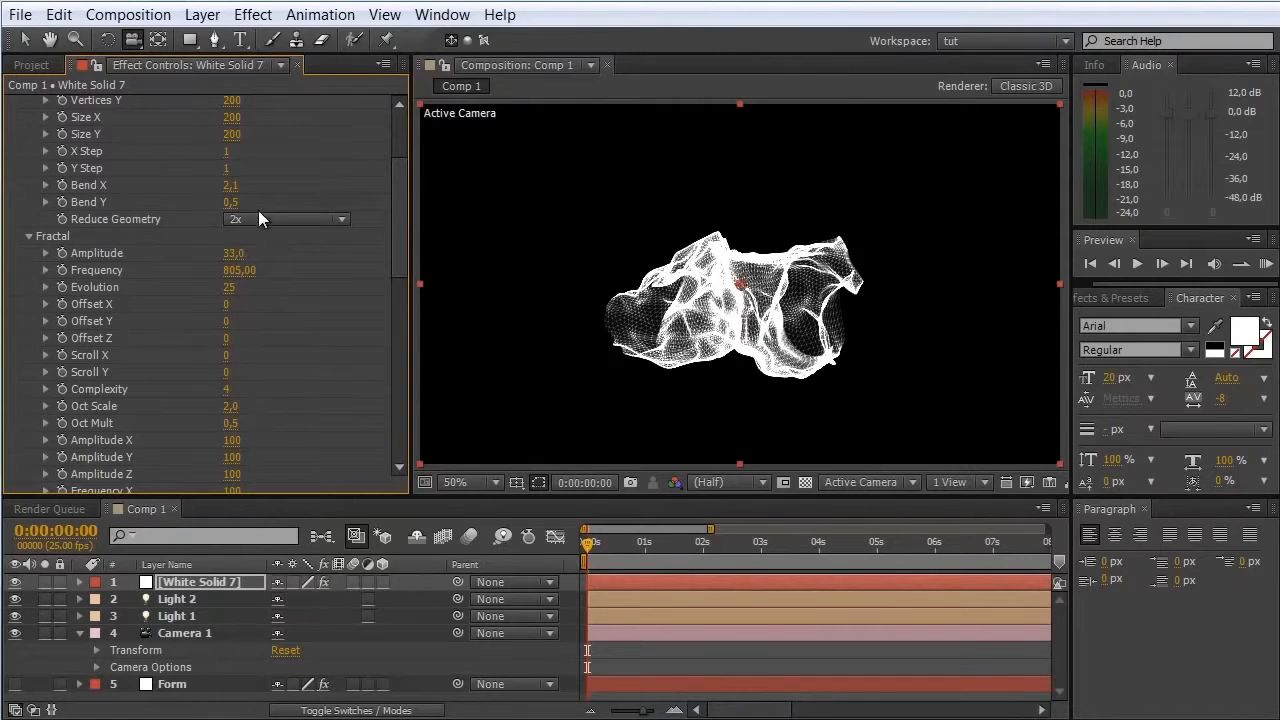
# Step: Widen the mesh to a Size X of 600 and shift the fractal's Offset X to 52
pyautogui.scroll(2, 258, 160)
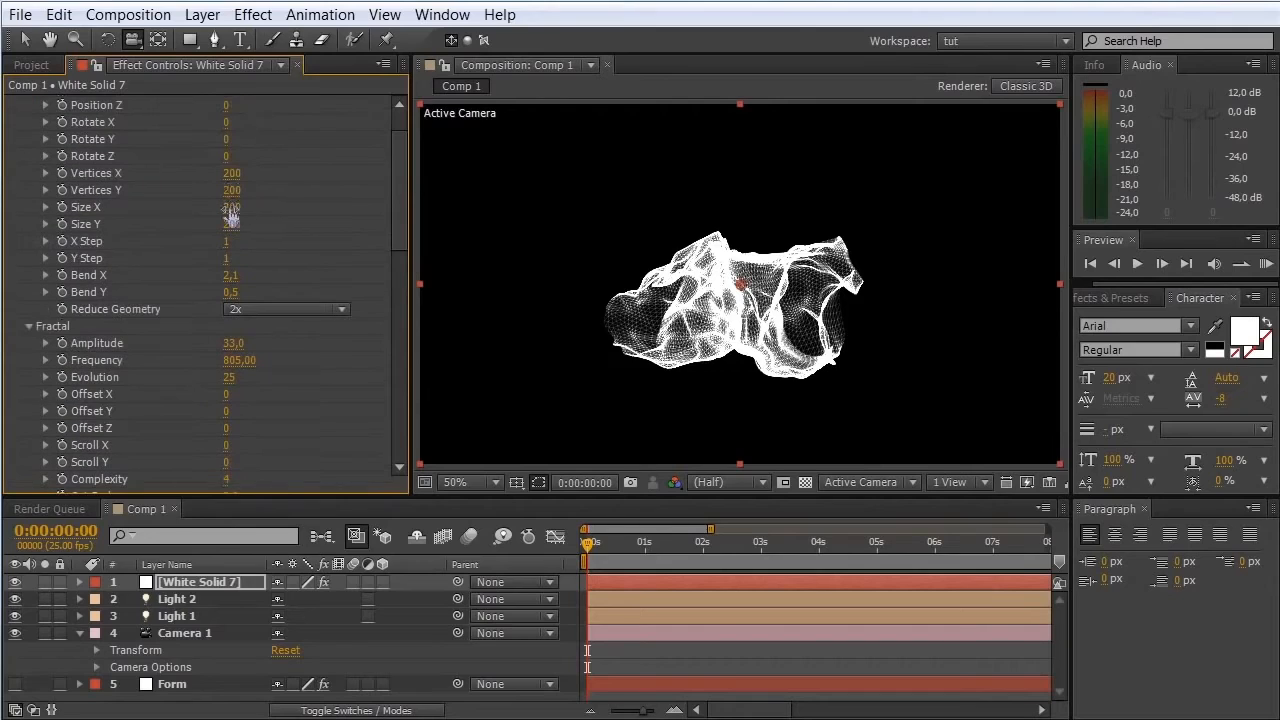
pyautogui.moveTo(230, 207); pyautogui.dragTo(274, 207)
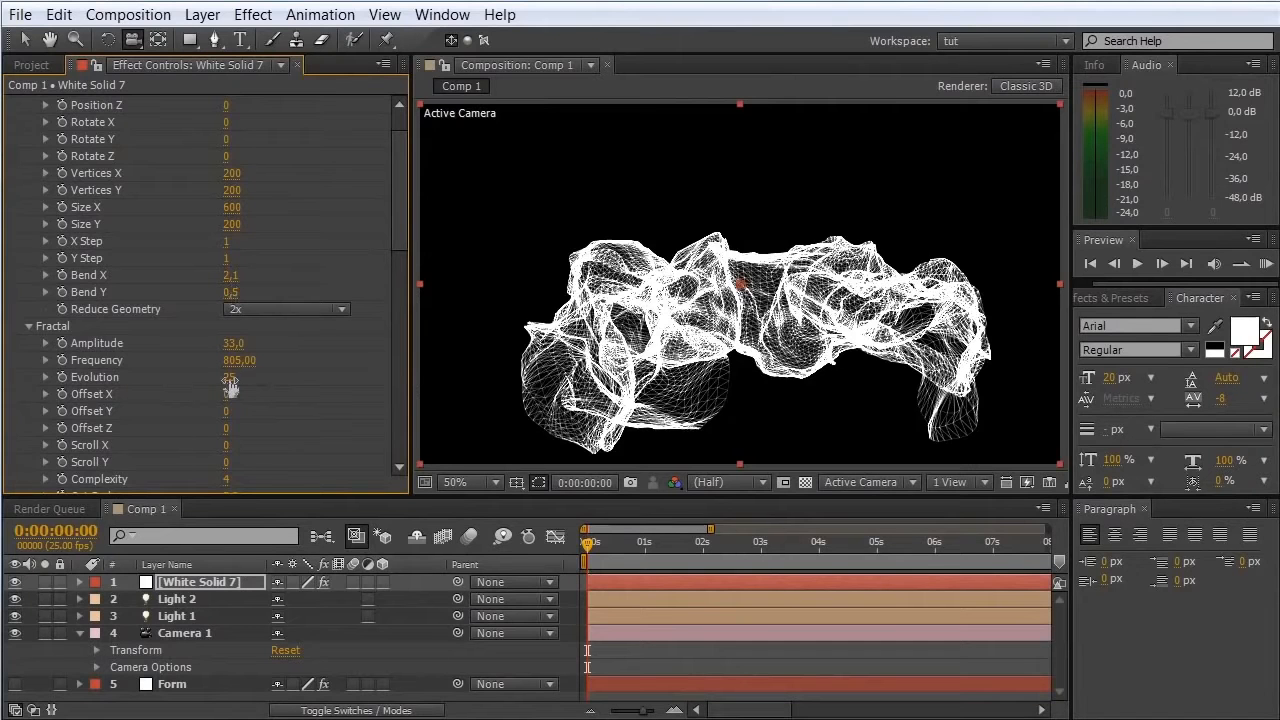
pyautogui.moveTo(228, 394); pyautogui.dragTo(320, 394)
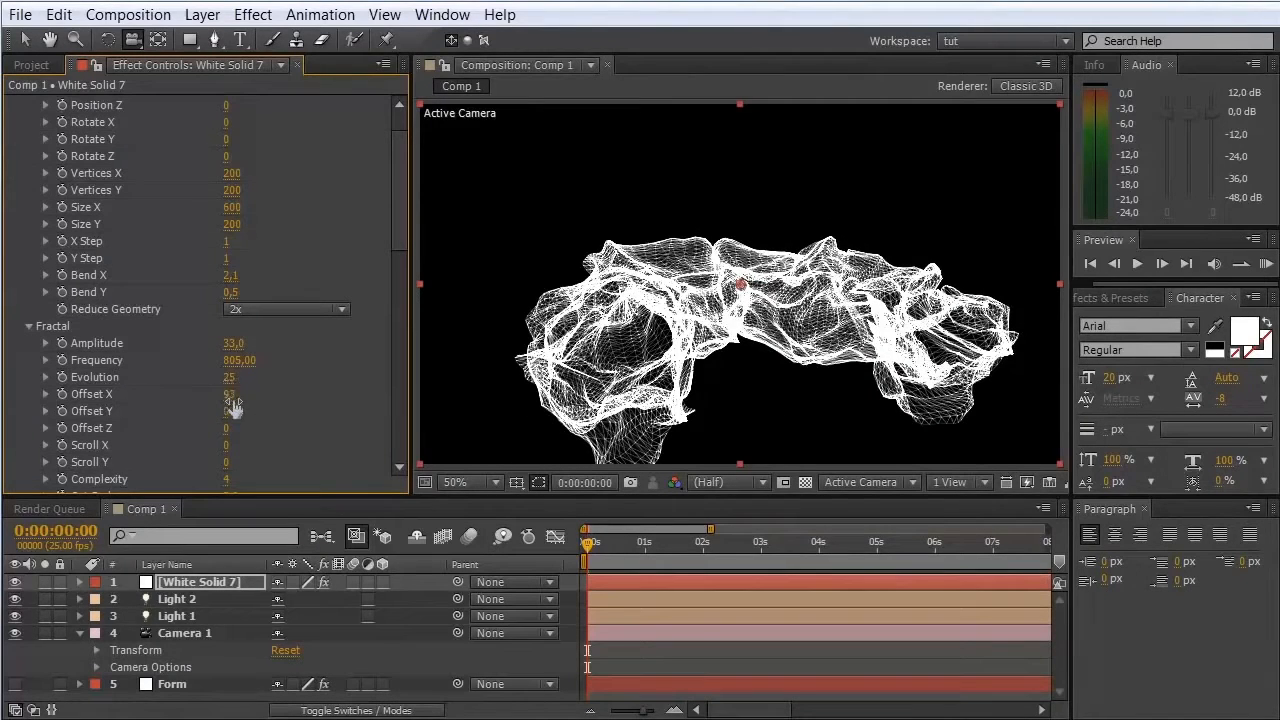
pyautogui.moveTo(230, 402); pyautogui.dragTo(196, 405)
# Step: Set Bend Y to 0 in the Mir geometry settings
pyautogui.click(231, 292)
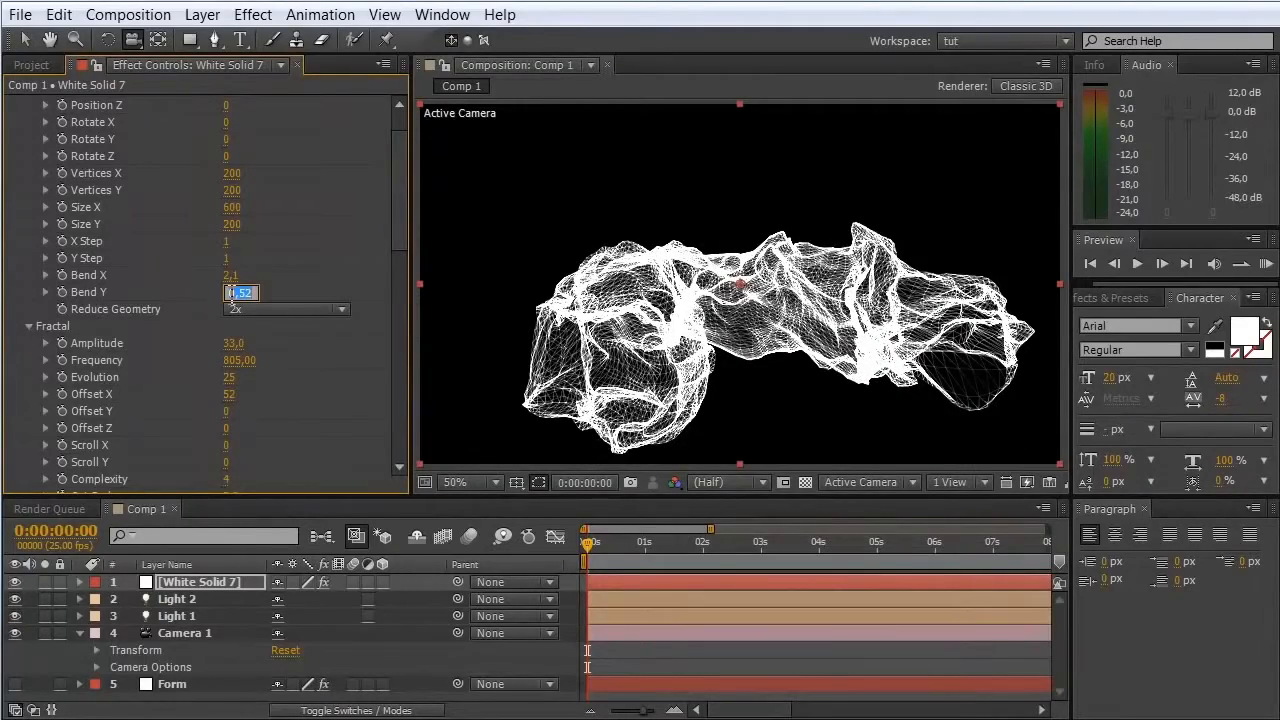
pyautogui.write('0')
pyautogui.press('Return')
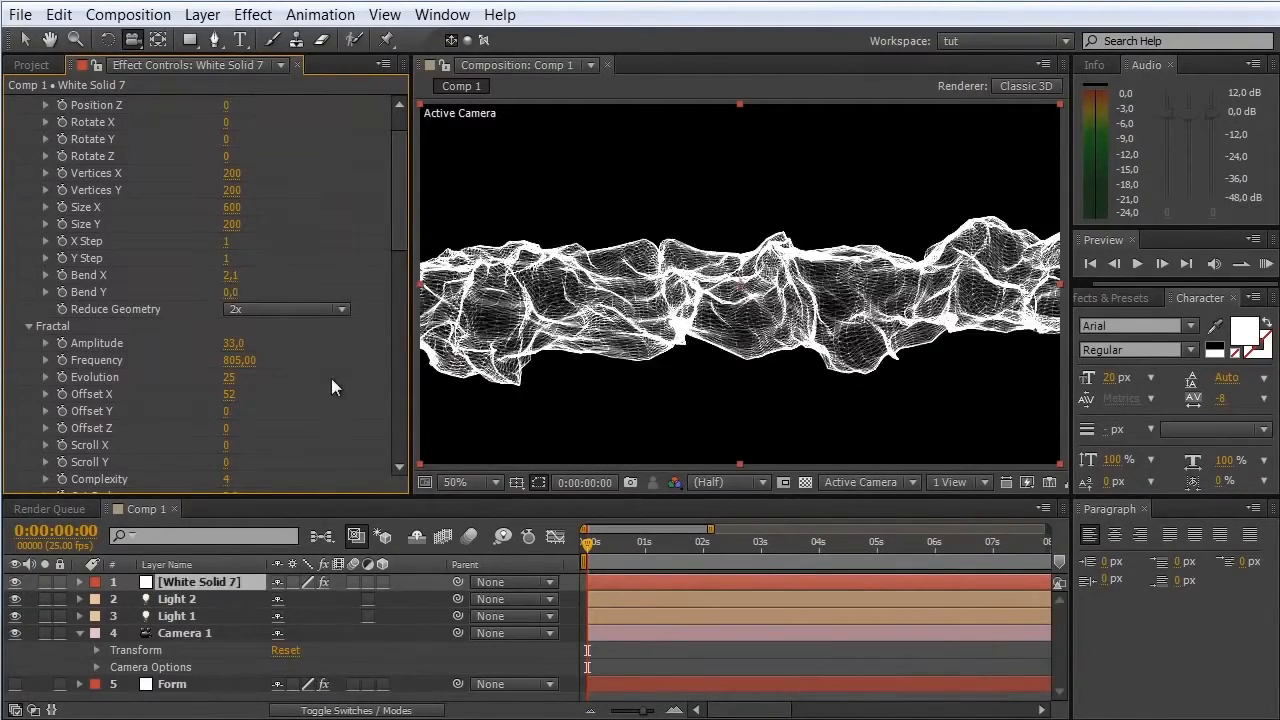
# Step: Try bending the mesh through the fractal settings with an FBend Y of 0.6
pyautogui.scroll(-5, 305, 420)
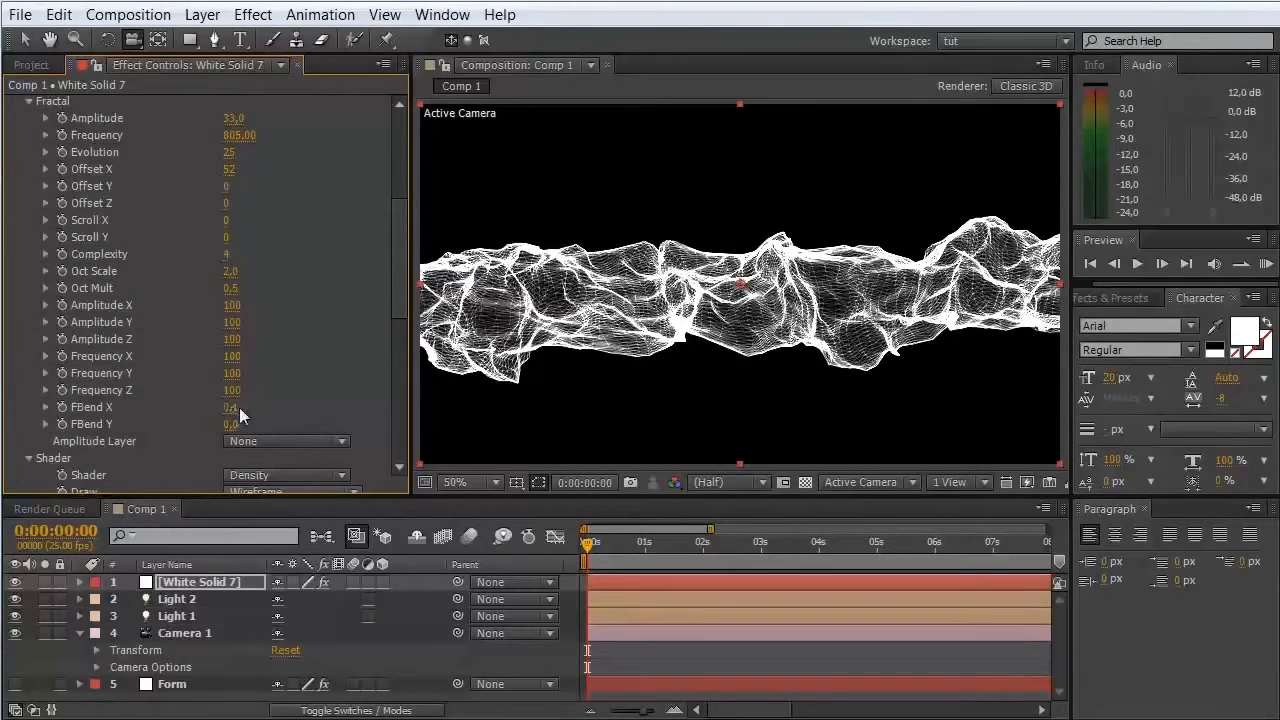
pyautogui.moveTo(232, 429); pyautogui.dragTo(243, 424)
pyautogui.moveTo(270, 418); pyautogui.dragTo(280, 416)
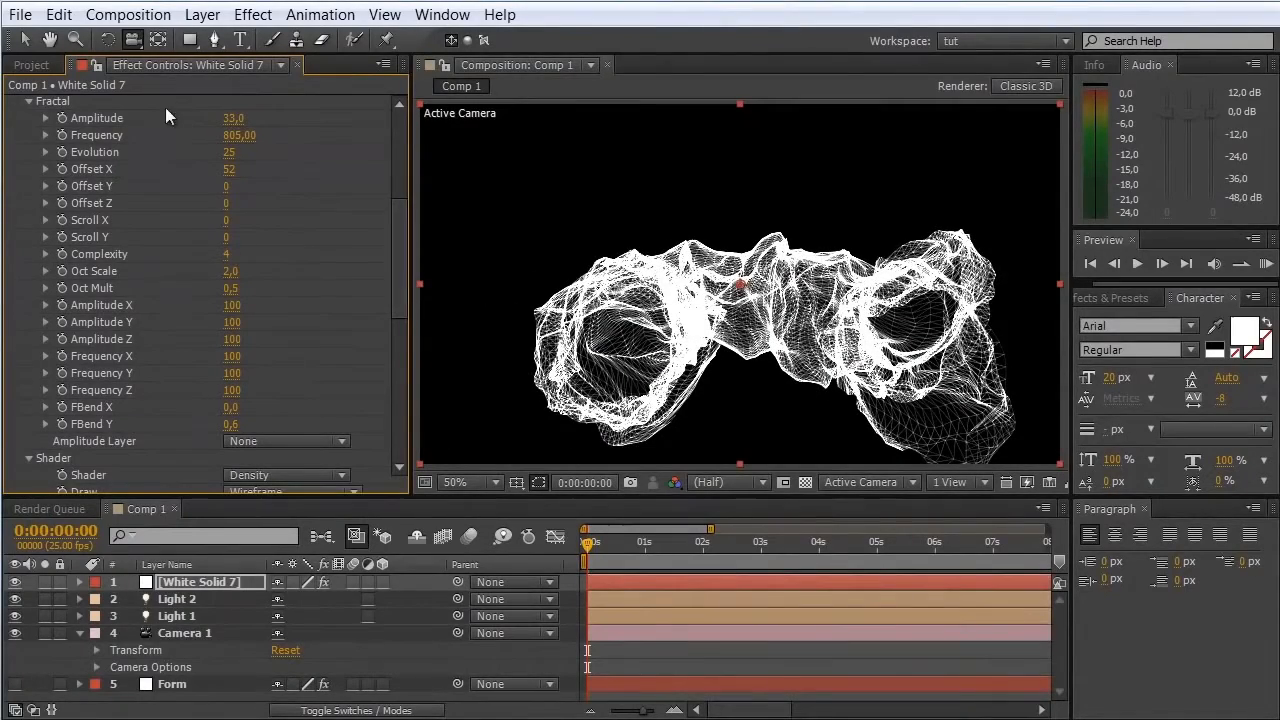
# Step: Orbit the camera around the bent mesh and raise the fractal's Offset X to 195
pyautogui.moveTo(230, 175); pyautogui.dragTo(268, 170)
pyautogui.moveTo(645, 203); pyautogui.dragTo(655, 261)
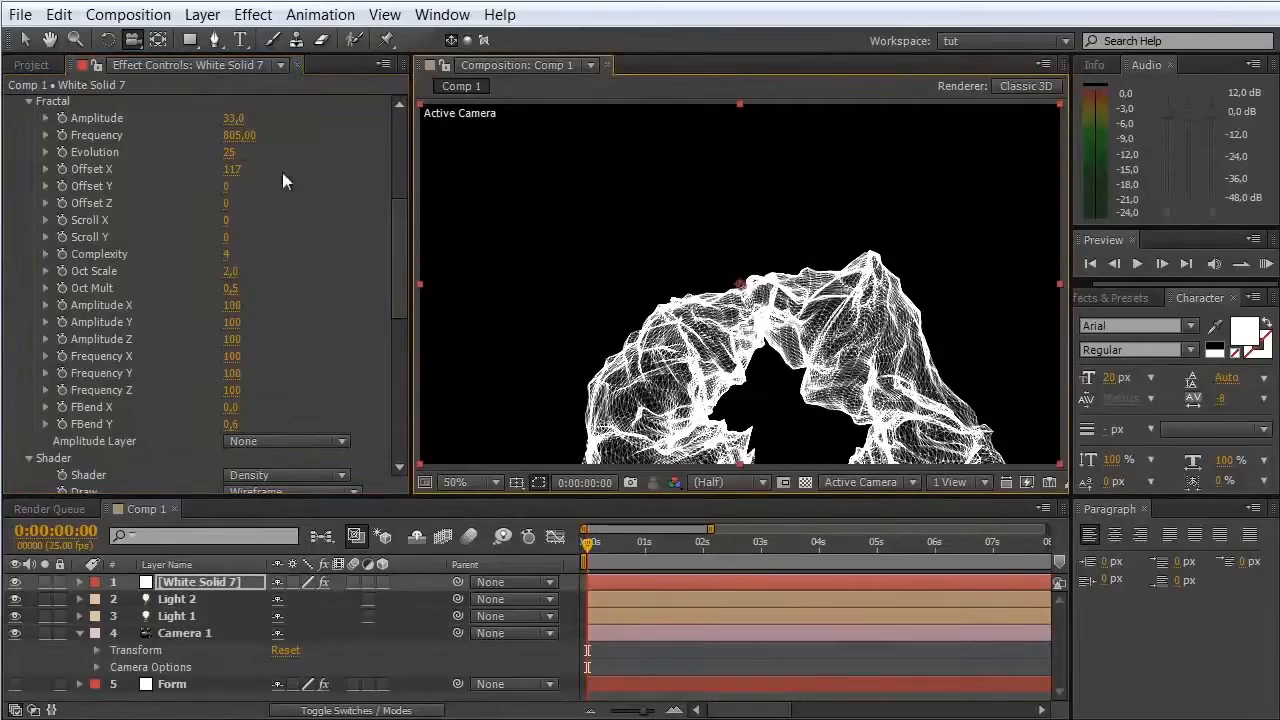
pyautogui.moveTo(231, 175); pyautogui.dragTo(292, 172)
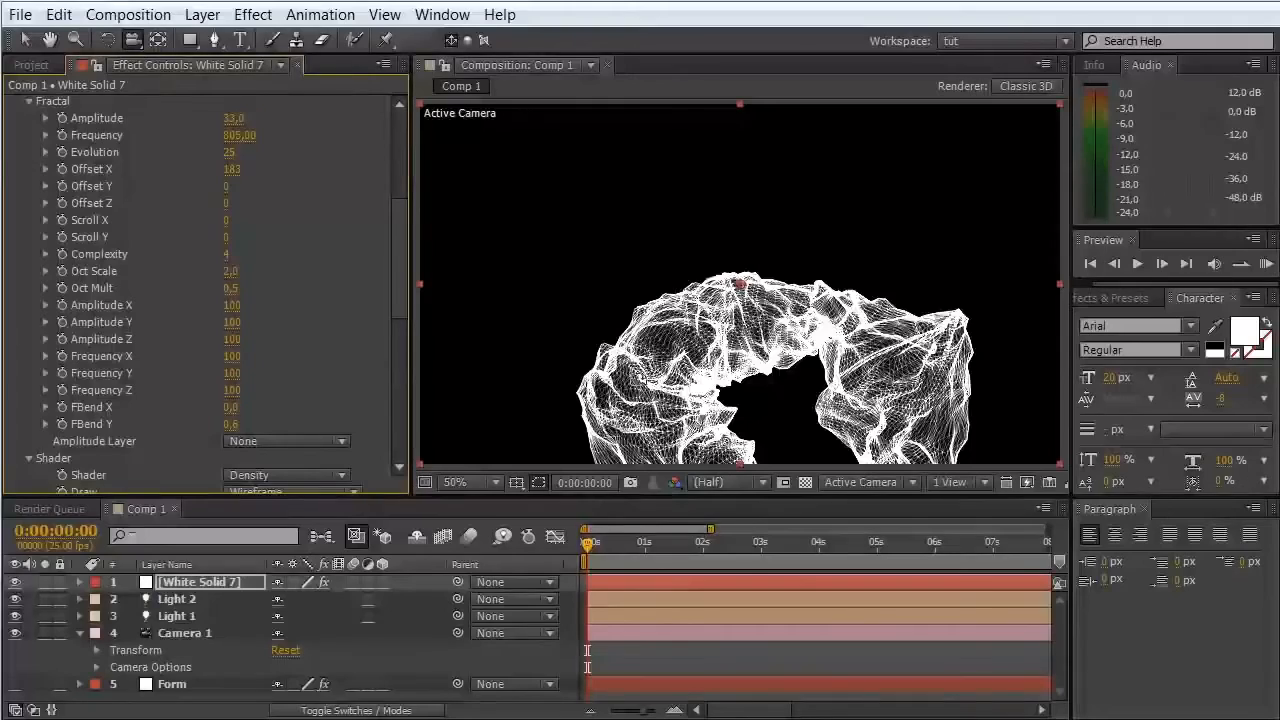
pyautogui.moveTo(229, 172); pyautogui.dragTo(262, 171)
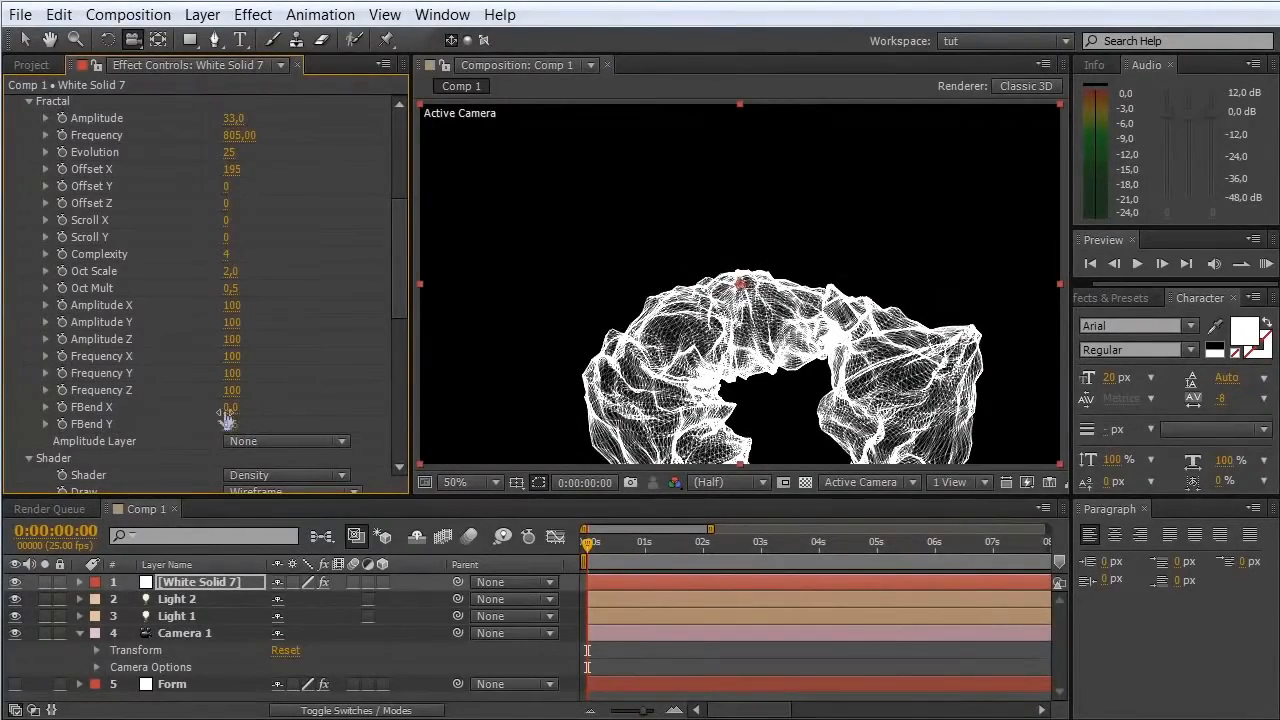
# Step: Set the fractal's FBend Y to 0
pyautogui.scroll(3, 267, 204)
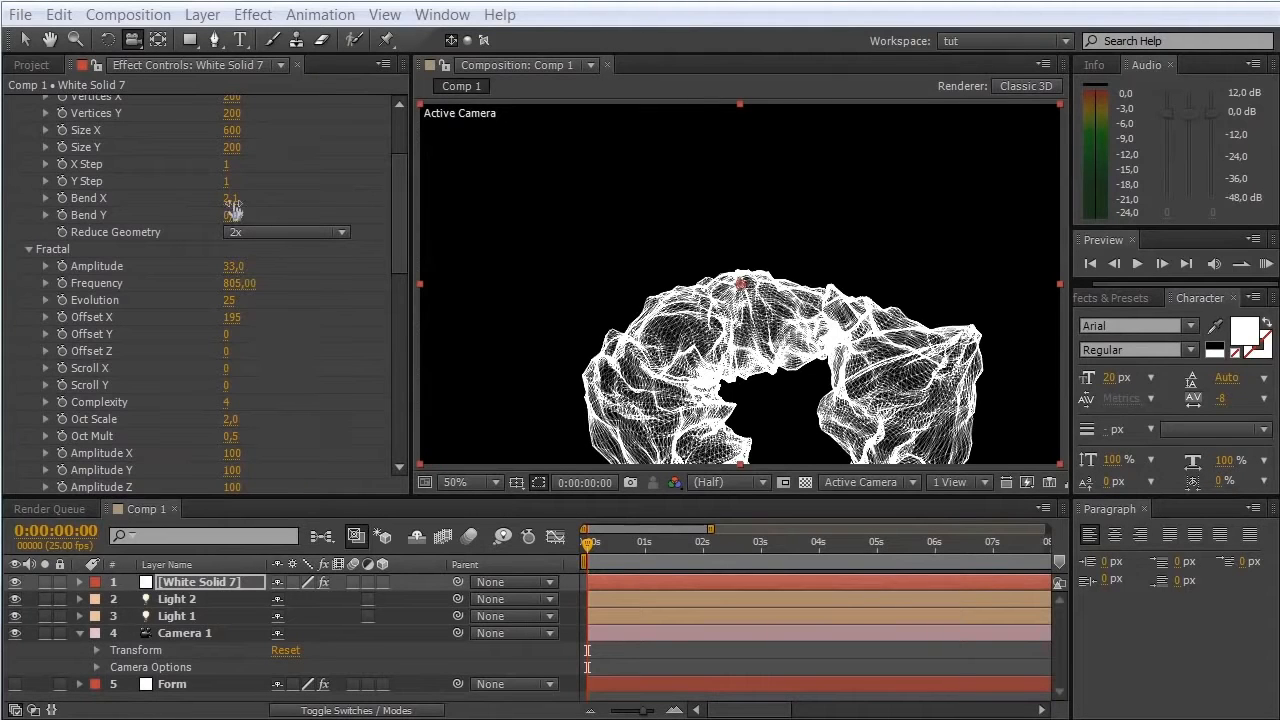
pyautogui.moveTo(401, 246); pyautogui.dragTo(405, 359)
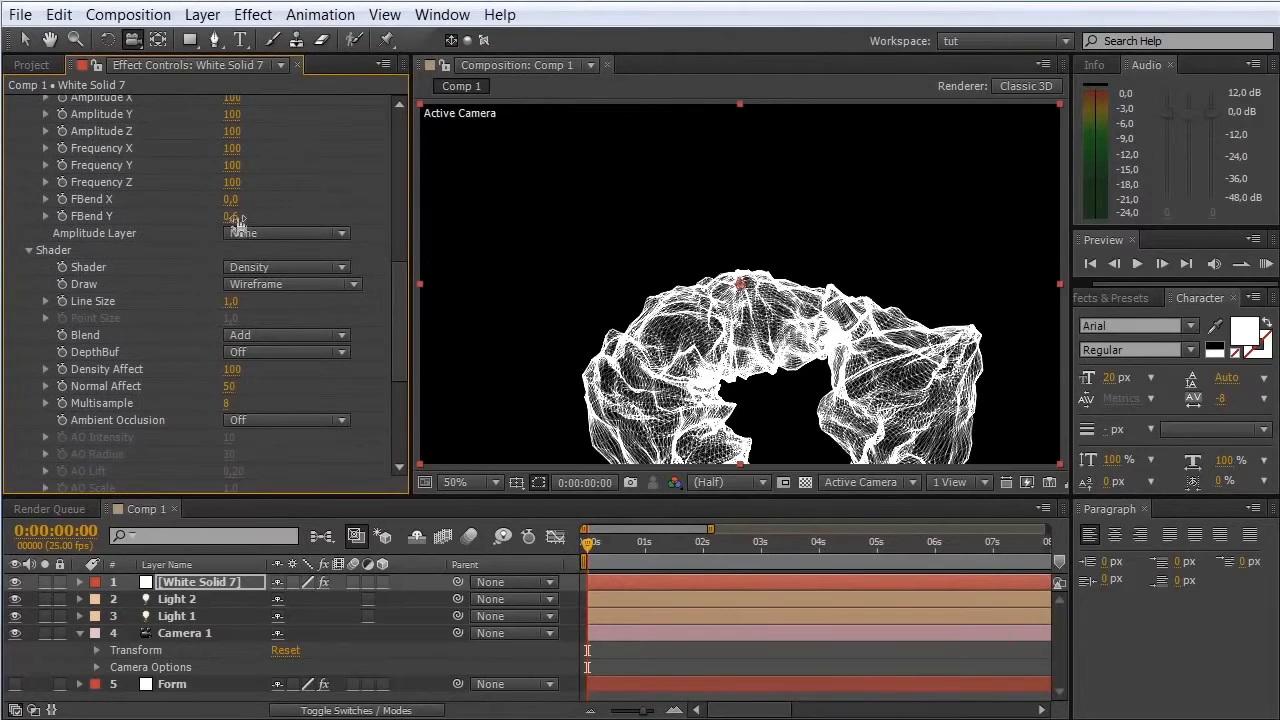
pyautogui.click(237, 218)
pyautogui.write('0')
pyautogui.press('Return')
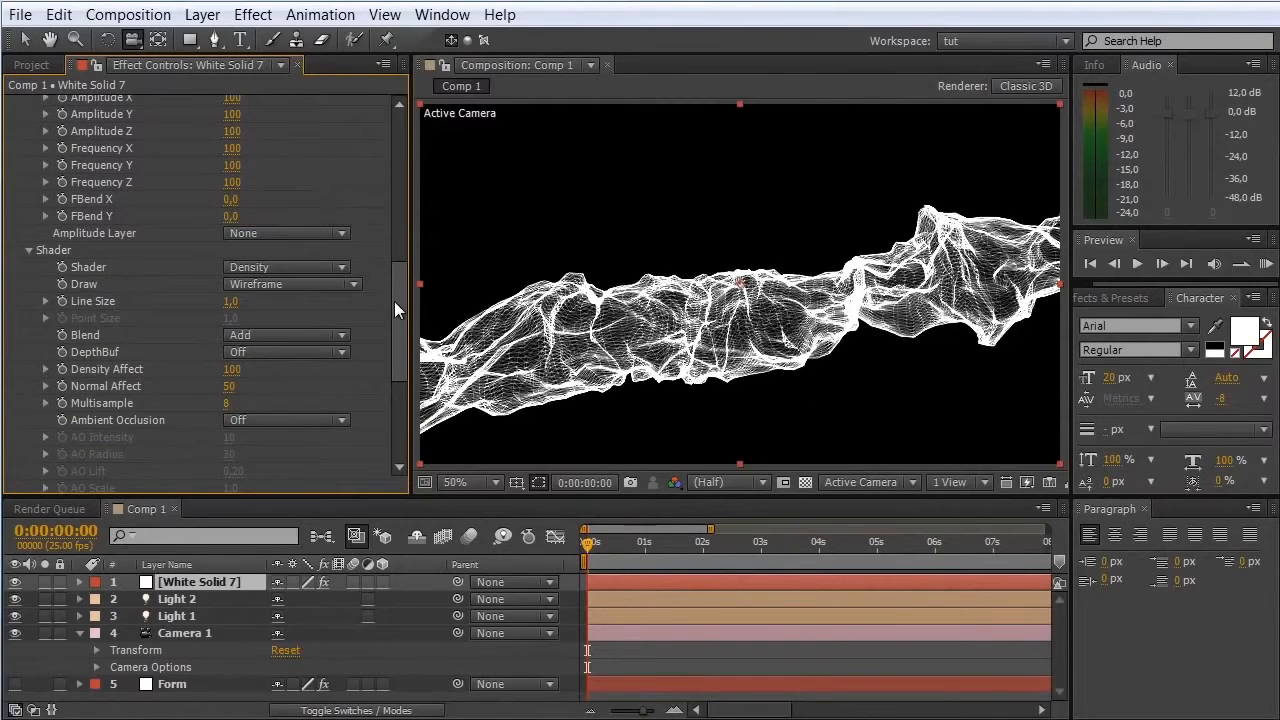
# Step: Try different fractal Amplitude and Frequency values, settling on an Amplitude of 110 and a Frequency of 730
pyautogui.moveTo(400, 300); pyautogui.dragTo(357, 247)
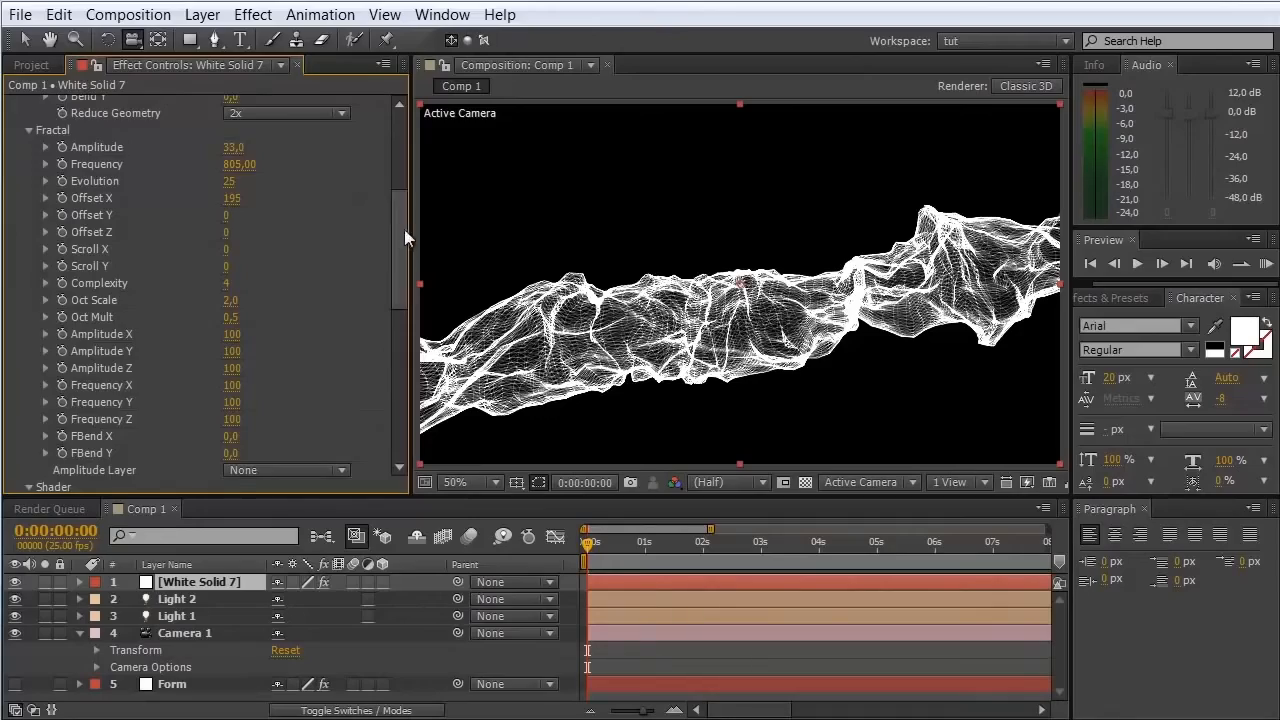
pyautogui.scroll(3, 254, 283)
pyautogui.moveTo(232, 296); pyautogui.dragTo(215, 295)
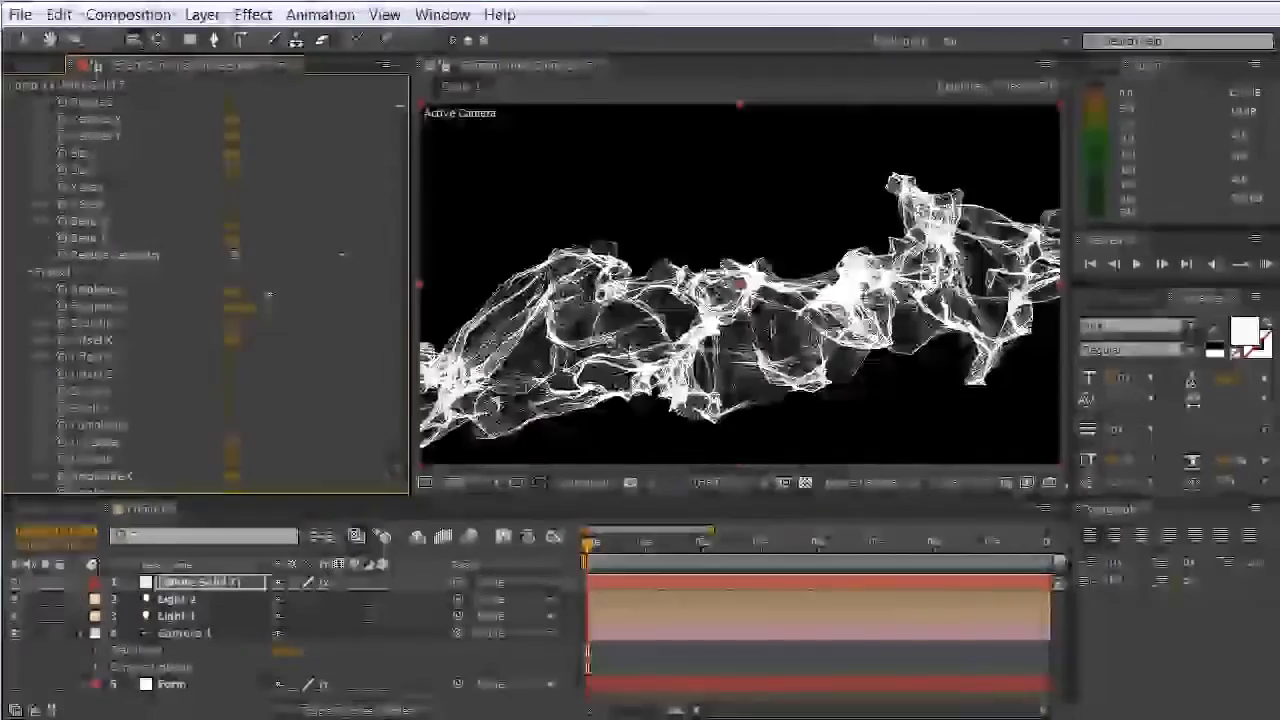
pyautogui.moveTo(268, 295); pyautogui.dragTo(235, 295)
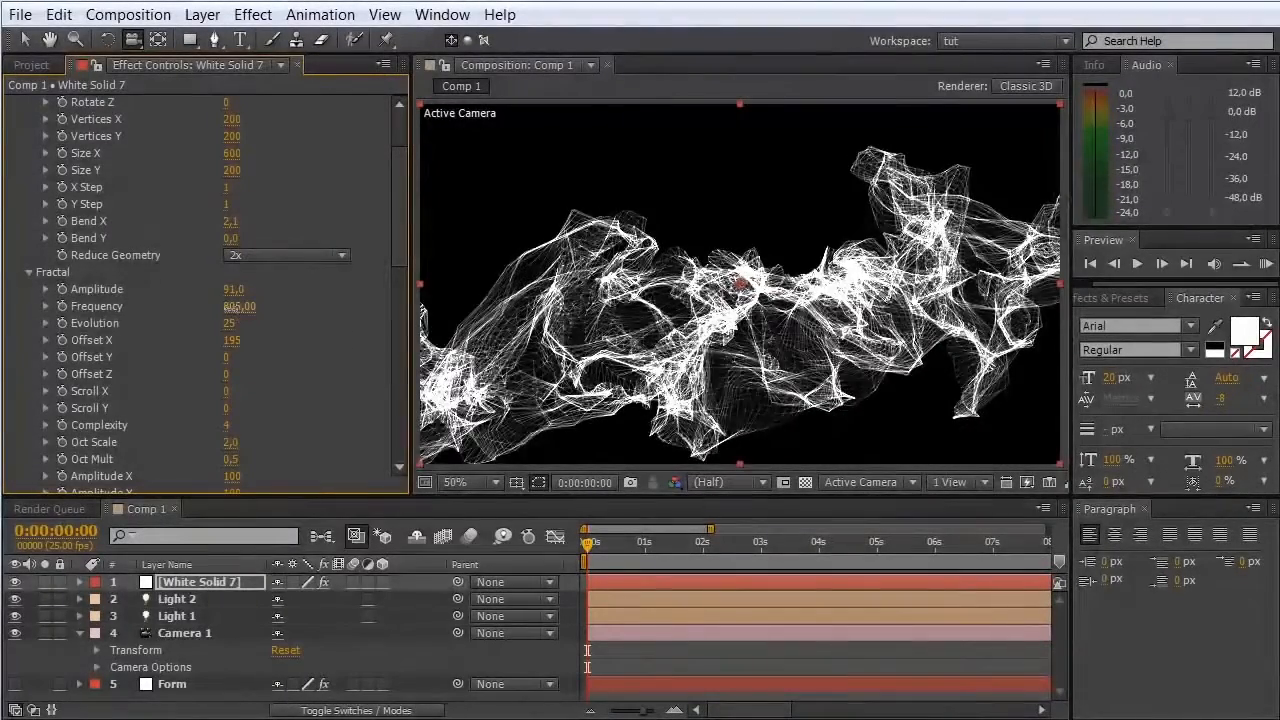
pyautogui.moveTo(239, 306); pyautogui.dragTo(205, 306)
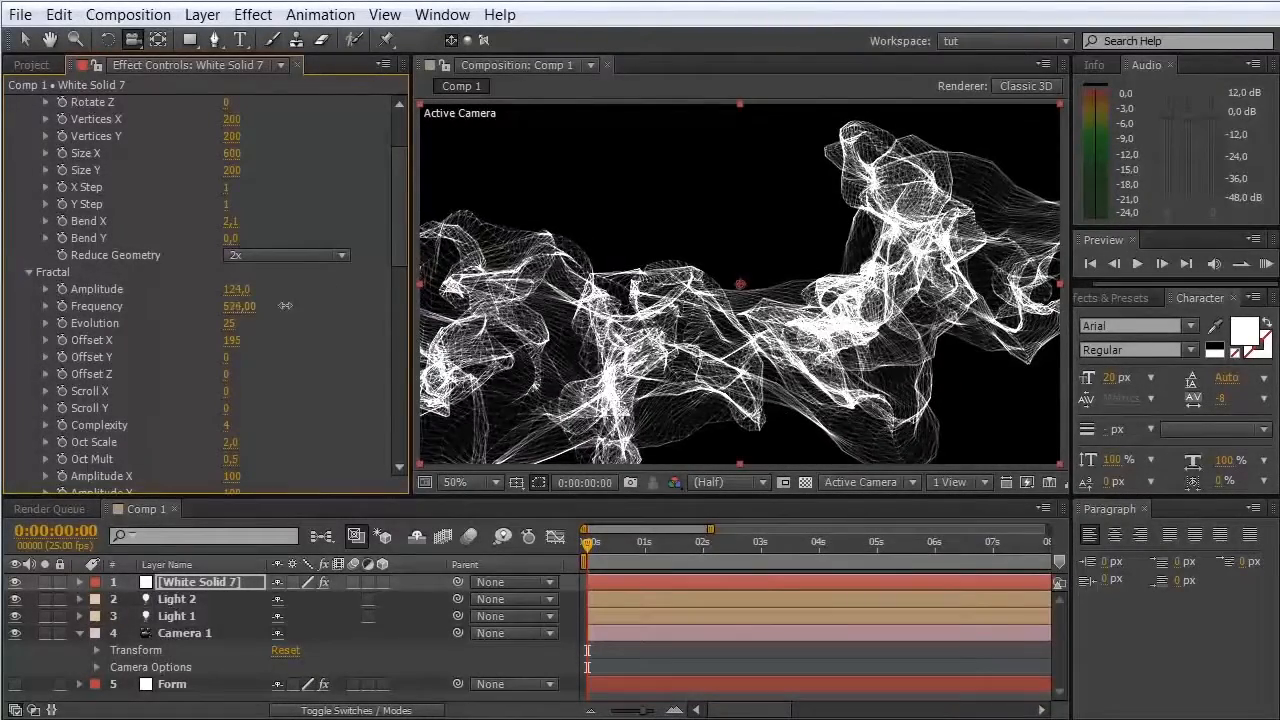
pyautogui.moveTo(285, 305); pyautogui.dragTo(308, 313)
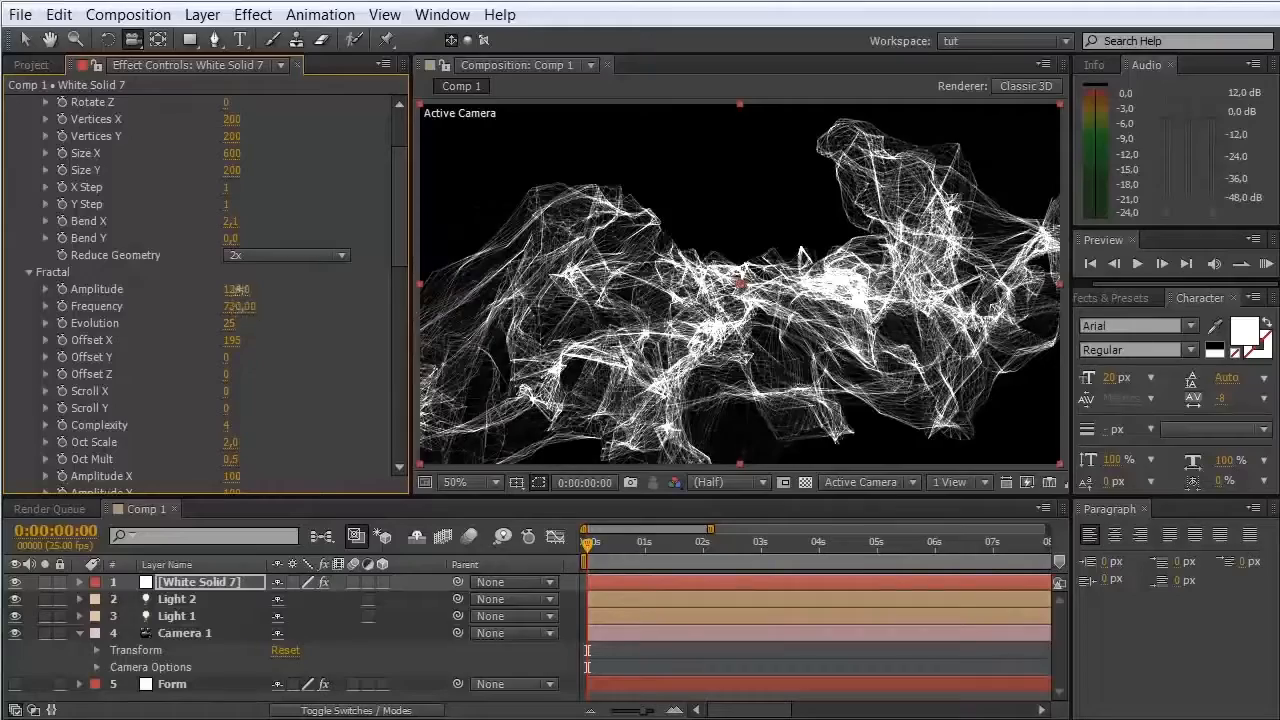
pyautogui.moveTo(240, 289); pyautogui.dragTo(225, 289)
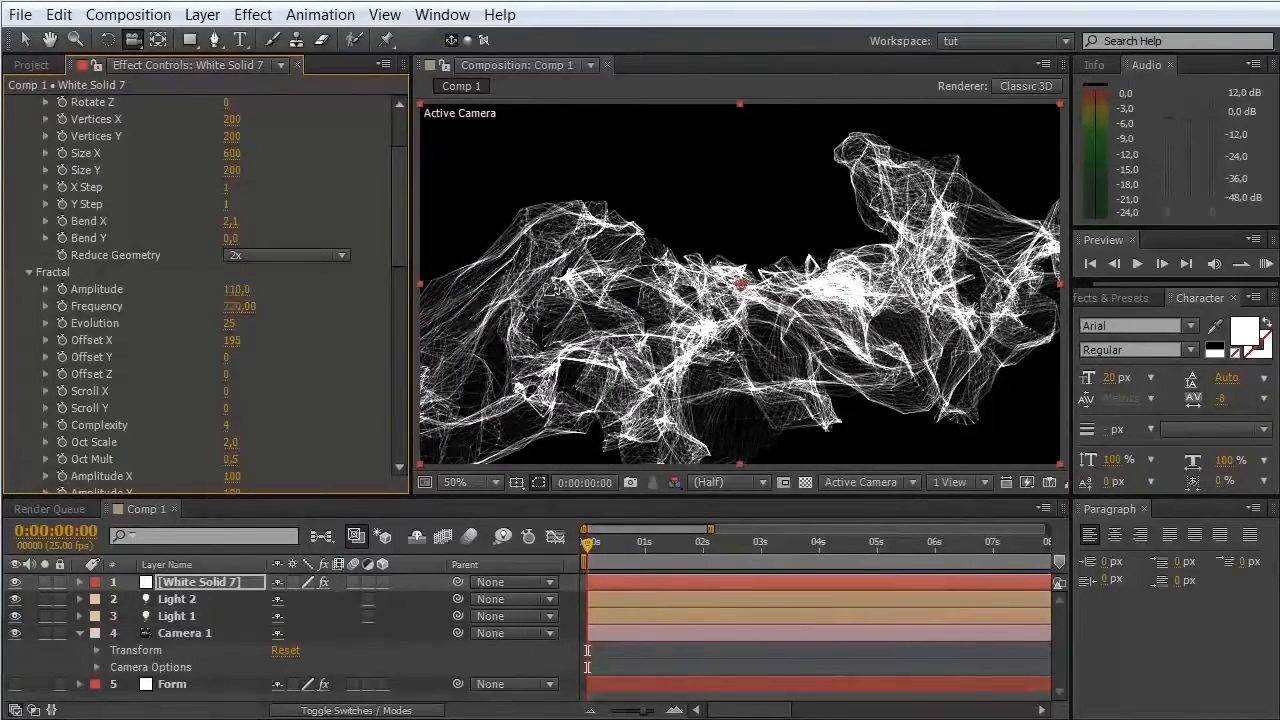
pyautogui.moveTo(557, 287); pyautogui.dragTo(590, 316)
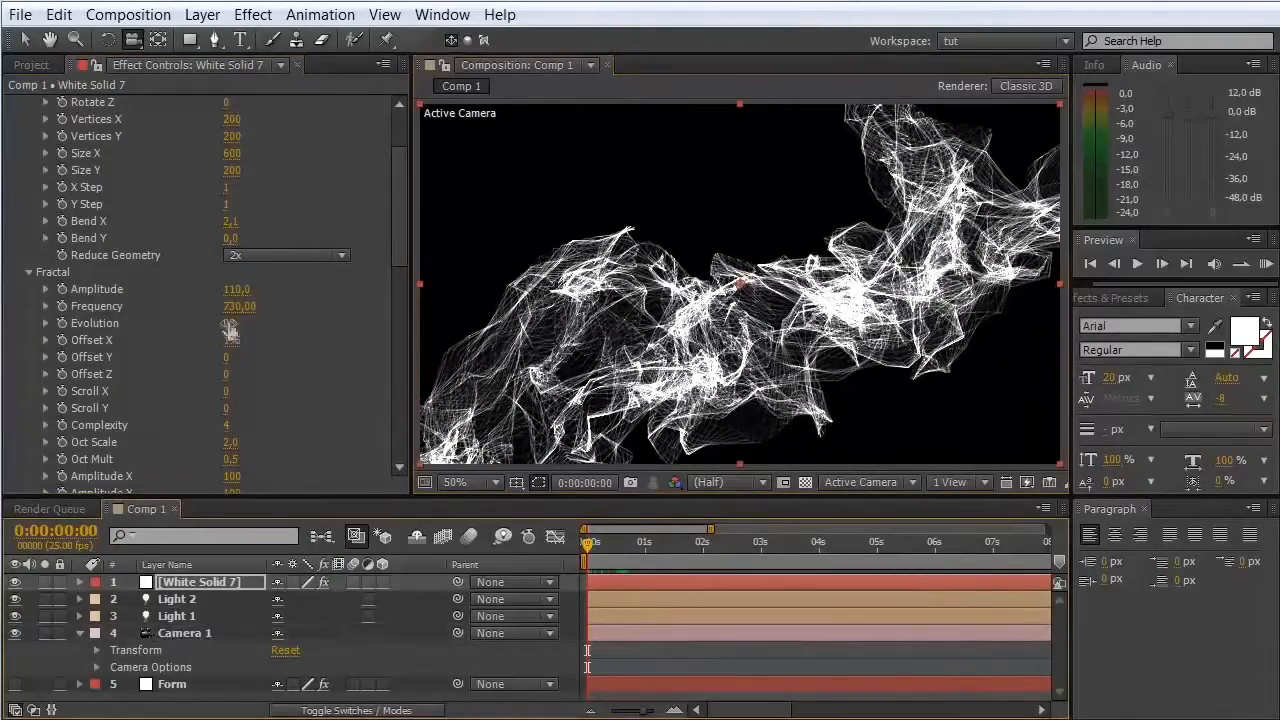
# Step: Animate the fractal's Evolution with the expression time*20 and preview the motion from the start of the timeline
pyautogui.moveTo(229, 324)
pyautogui.mouseDown()
pyautogui.moveTo(287, 335)
pyautogui.moveTo(207, 325)
pyautogui.moveTo(242, 323)
pyautogui.mouseUp()
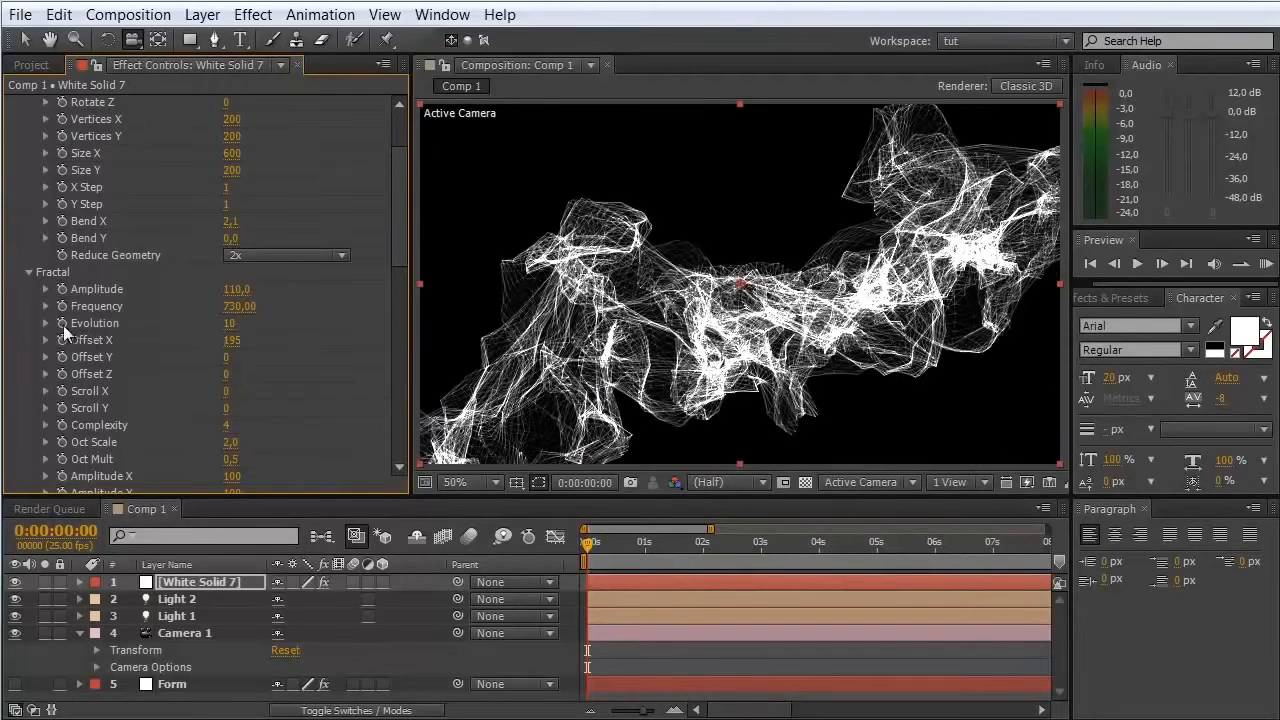
pyautogui.keyDown('alt'); pyautogui.click(66, 322); pyautogui.keyUp('alt')
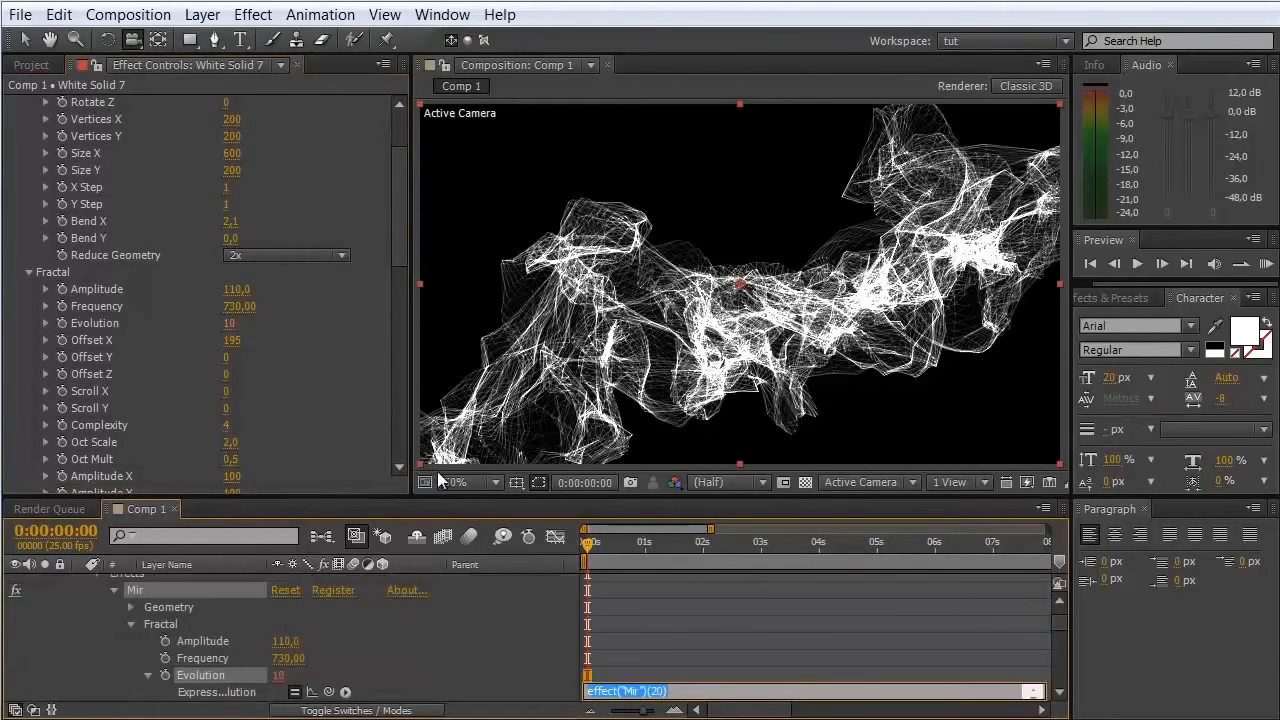
pyautogui.write('time*2')
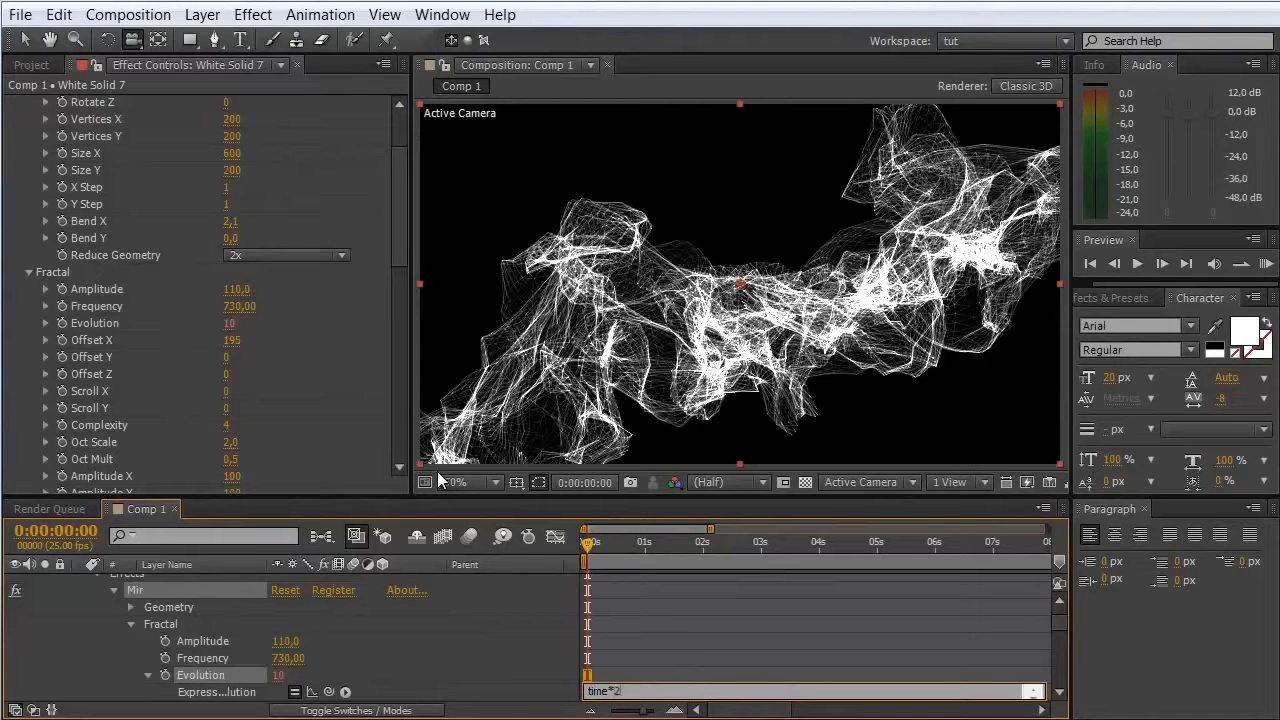
pyautogui.write('0')
pyautogui.press('Return')
pyautogui.click(502, 572)
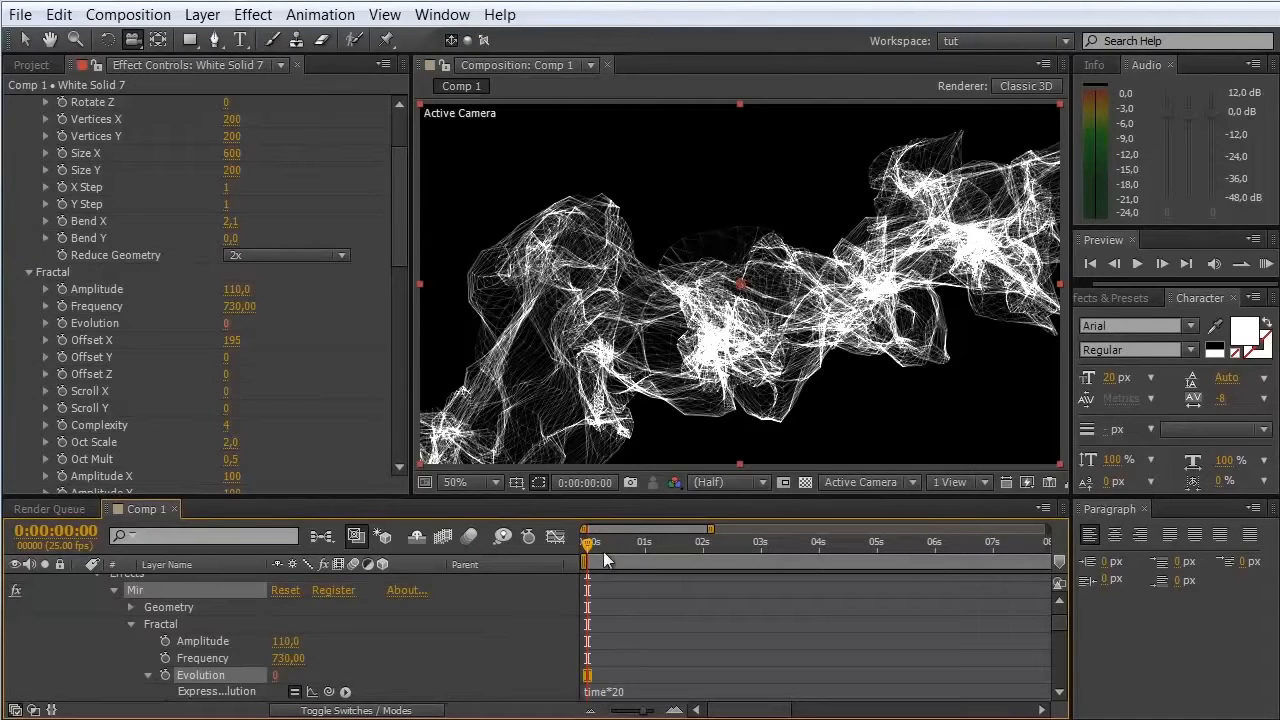
pyautogui.click(603, 550)
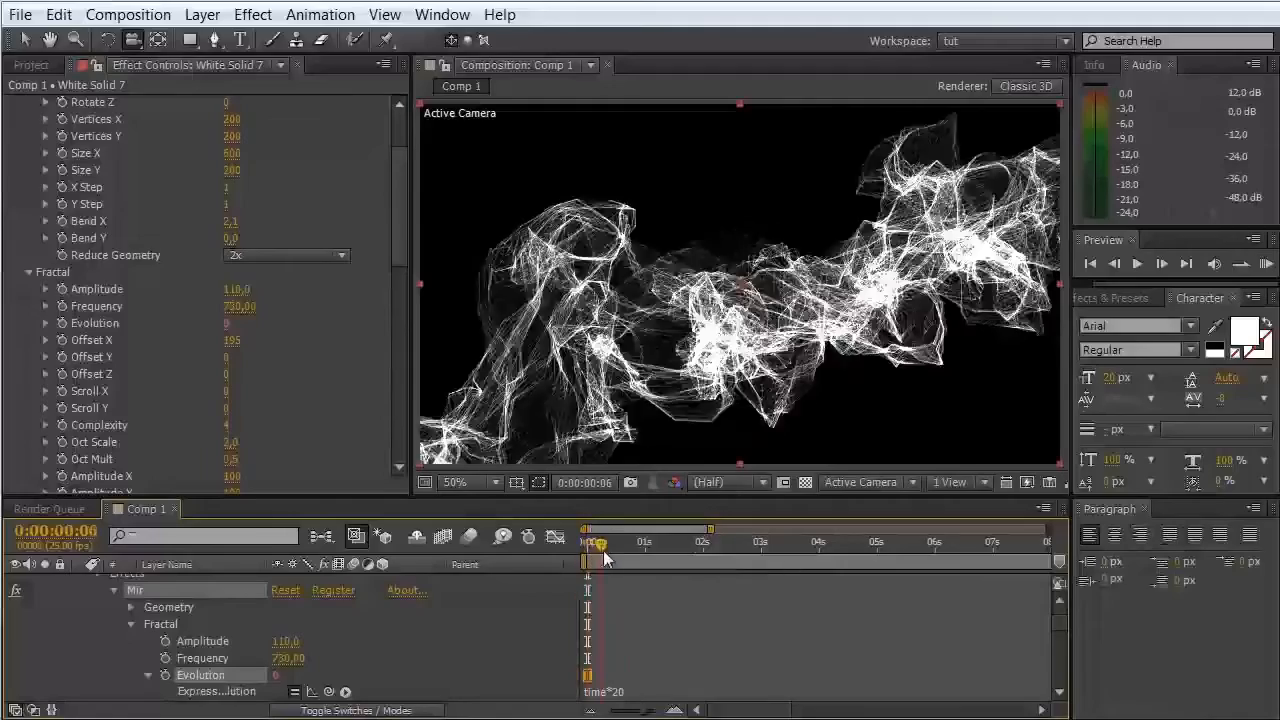
pyautogui.moveTo(603, 550); pyautogui.dragTo(544, 555)
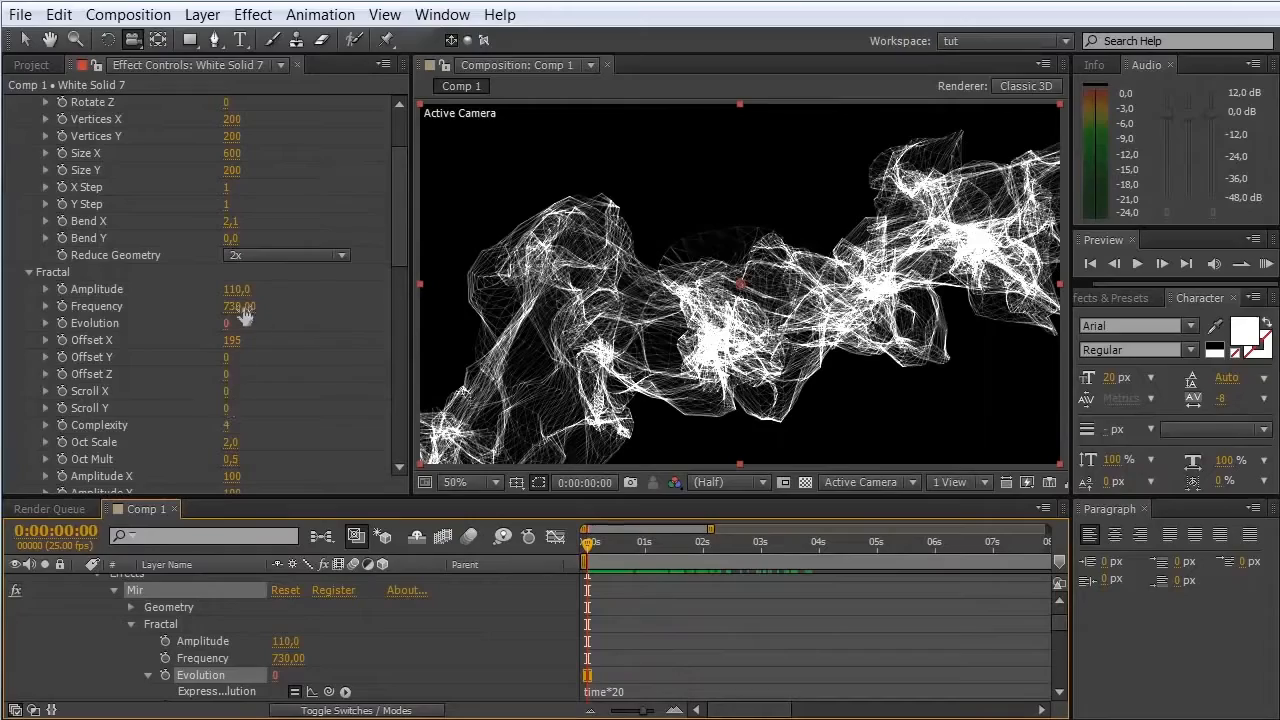
# Step: Lower the fractal's Frequency to 629 and set its Offset X to 237
pyautogui.moveTo(245, 314); pyautogui.dragTo(158, 314)
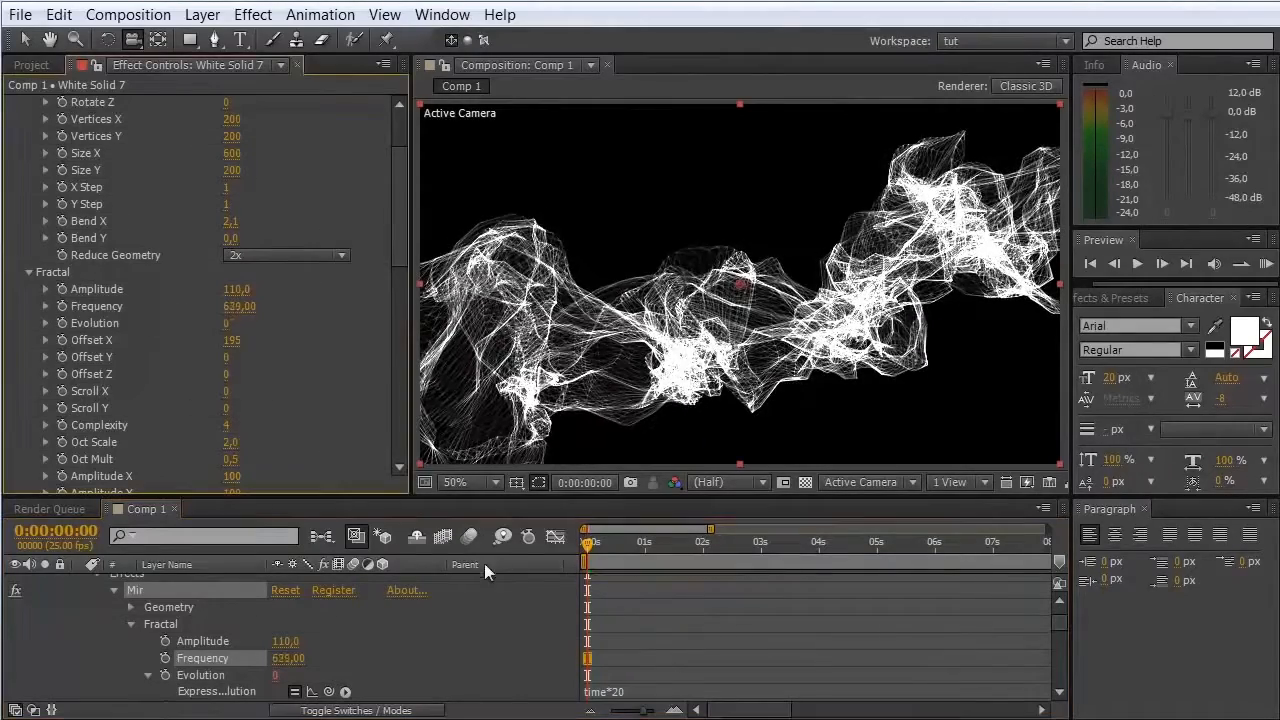
pyautogui.moveTo(588, 547)
pyautogui.mouseDown()
pyautogui.moveTo(652, 552)
pyautogui.moveTo(588, 550)
pyautogui.mouseUp()
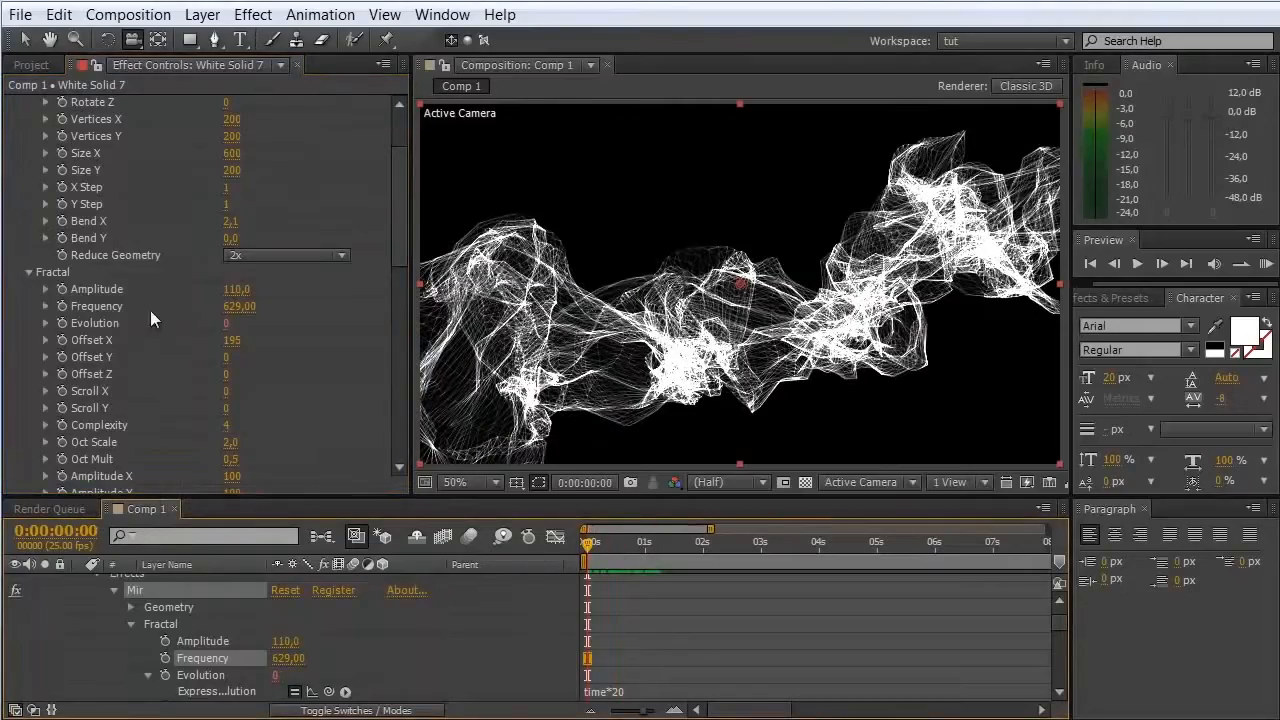
pyautogui.moveTo(230, 340)
pyautogui.mouseDown()
pyautogui.moveTo(304, 336)
pyautogui.moveTo(225, 341)
pyautogui.mouseUp()
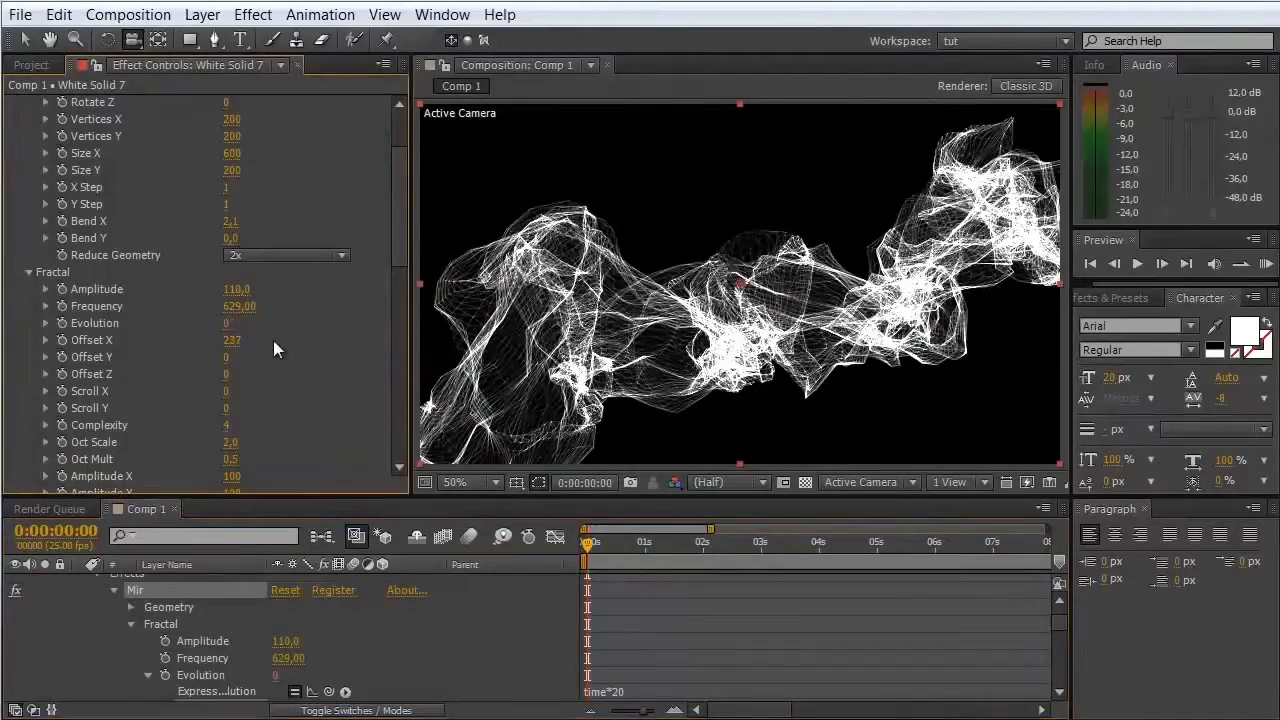
# Step: Try shifting the fractal's Offset Y, undo the change, and set Offset Y to 5
pyautogui.moveTo(225, 356)
pyautogui.mouseDown()
pyautogui.moveTo(249, 357)
pyautogui.moveTo(224, 358)
pyautogui.mouseUp()
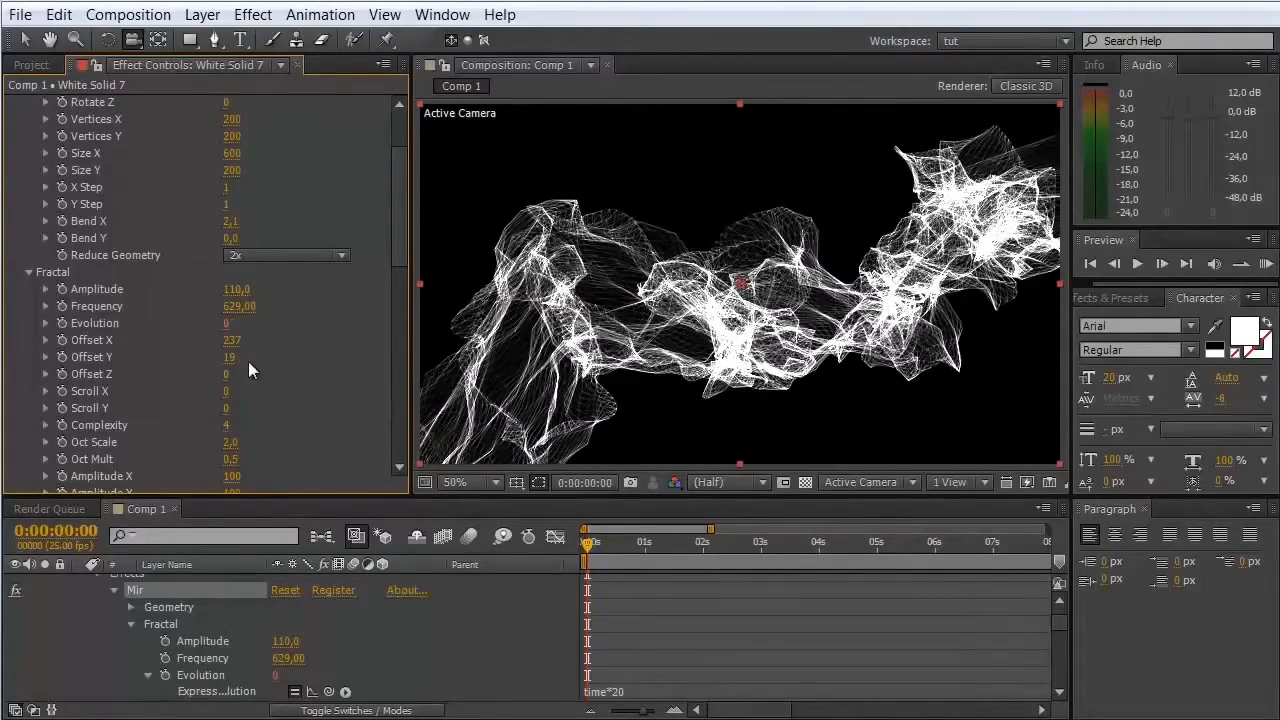
pyautogui.hotkey('ctrl', 'z')
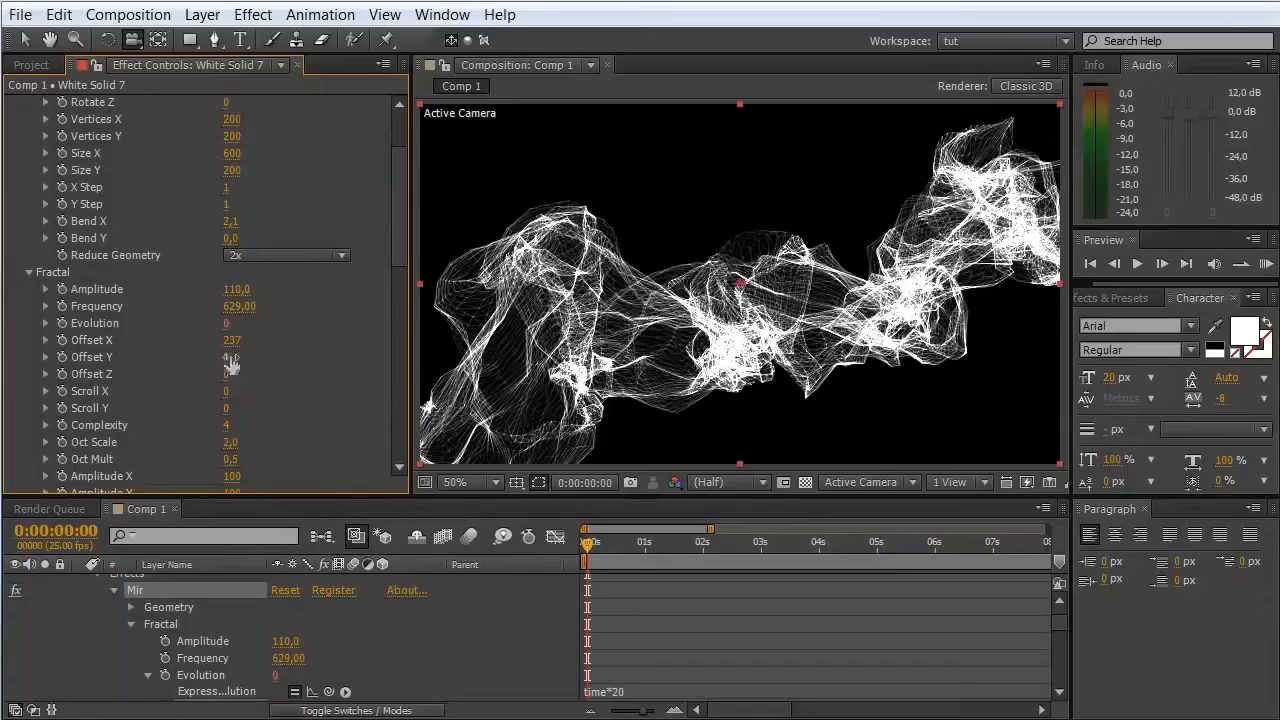
pyautogui.moveTo(462, 350); pyautogui.dragTo(472, 290)
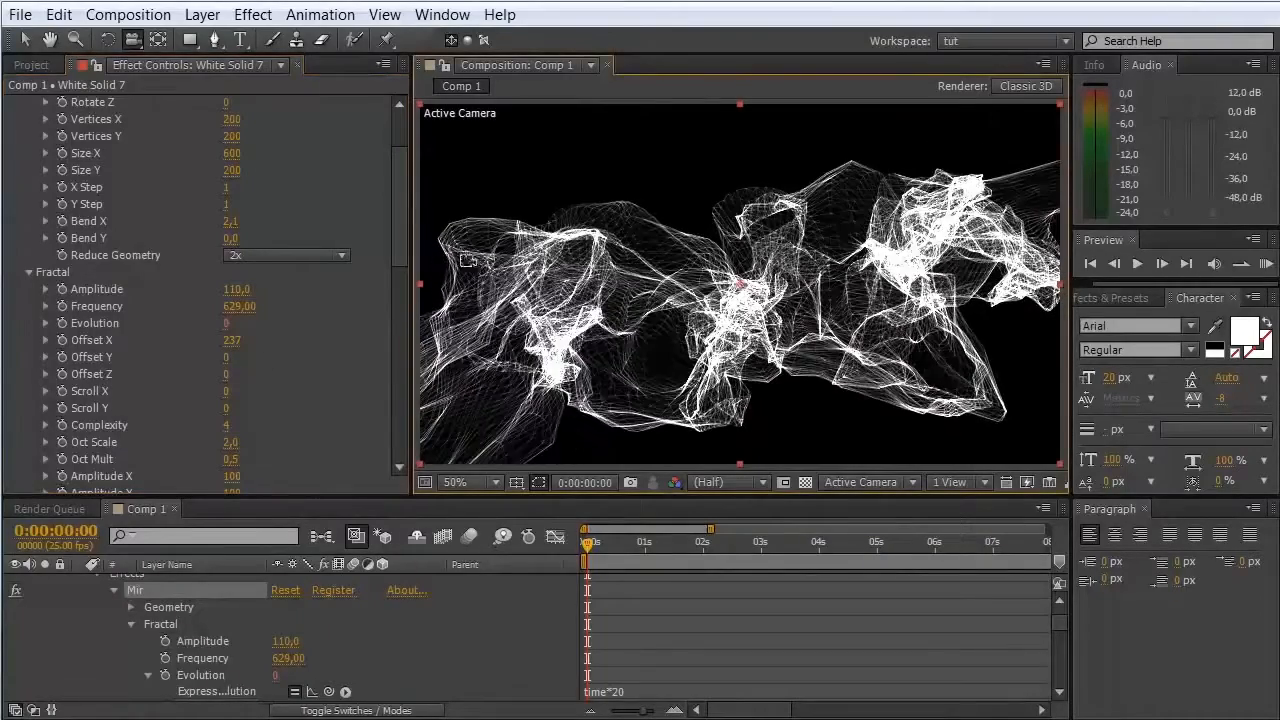
pyautogui.moveTo(228, 356); pyautogui.dragTo(258, 368)
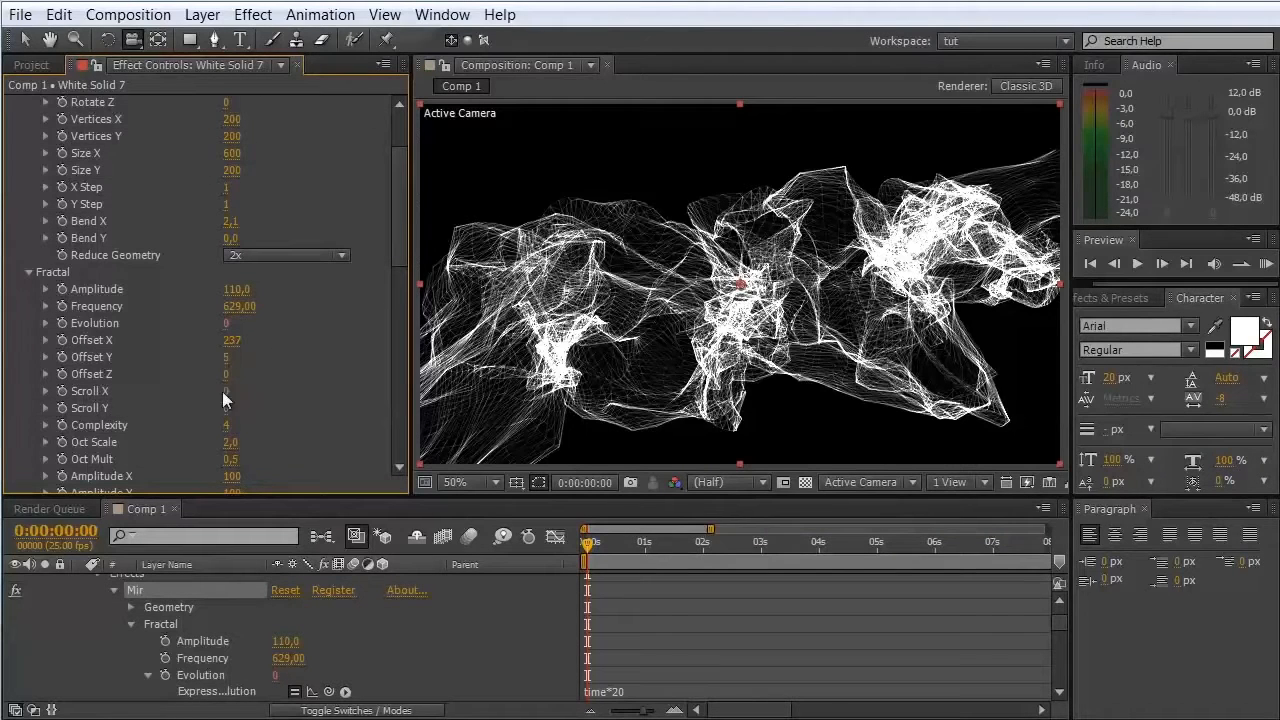
# Step: Set the geometry's Reduce Geometry to 4x and try different fractal Offset X values, settling on 389
pyautogui.moveTo(235, 345); pyautogui.dragTo(310, 333)
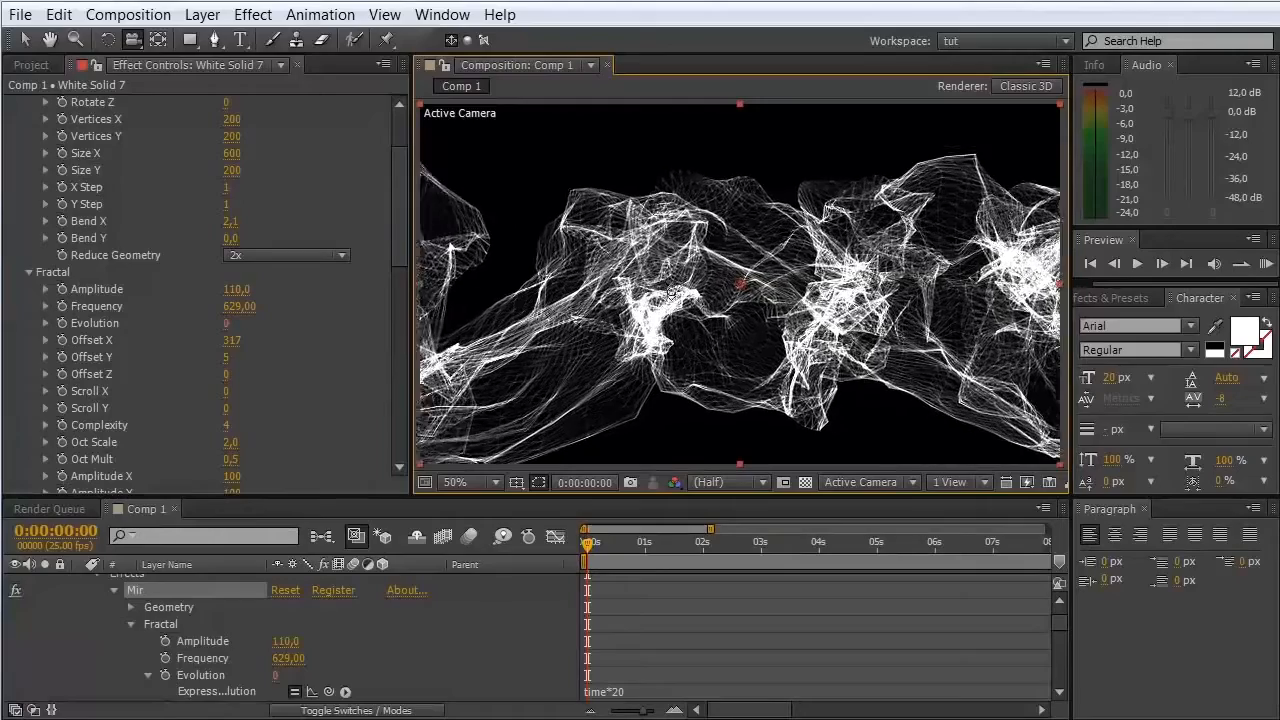
pyautogui.moveTo(230, 342); pyautogui.dragTo(295, 350)
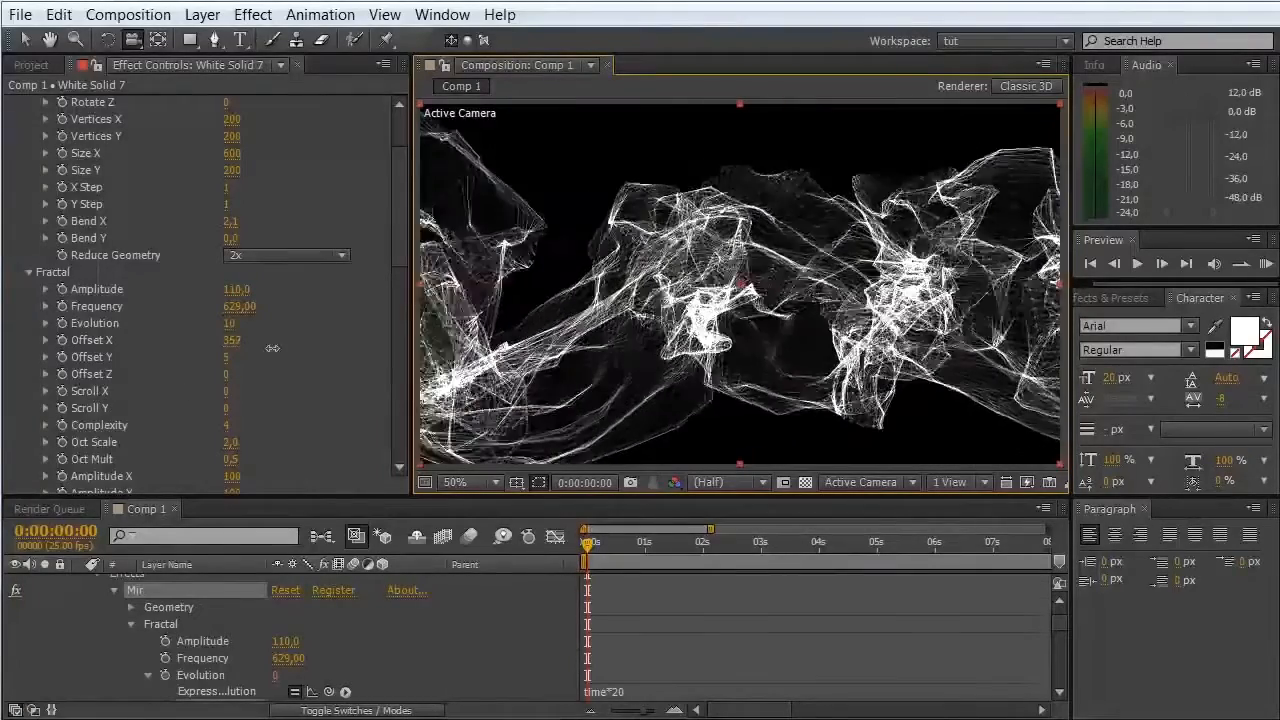
pyautogui.click(284, 255)
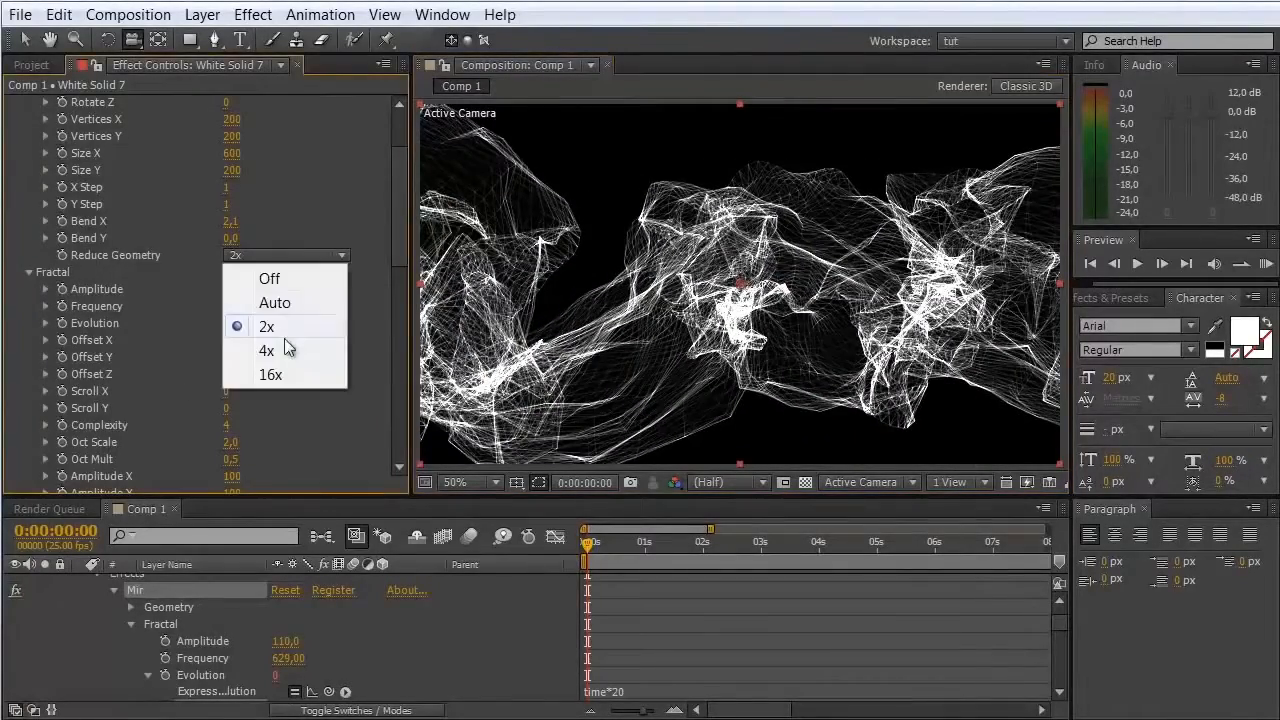
pyautogui.click(355, 349)
pyautogui.moveTo(229, 342); pyautogui.dragTo(283, 347)
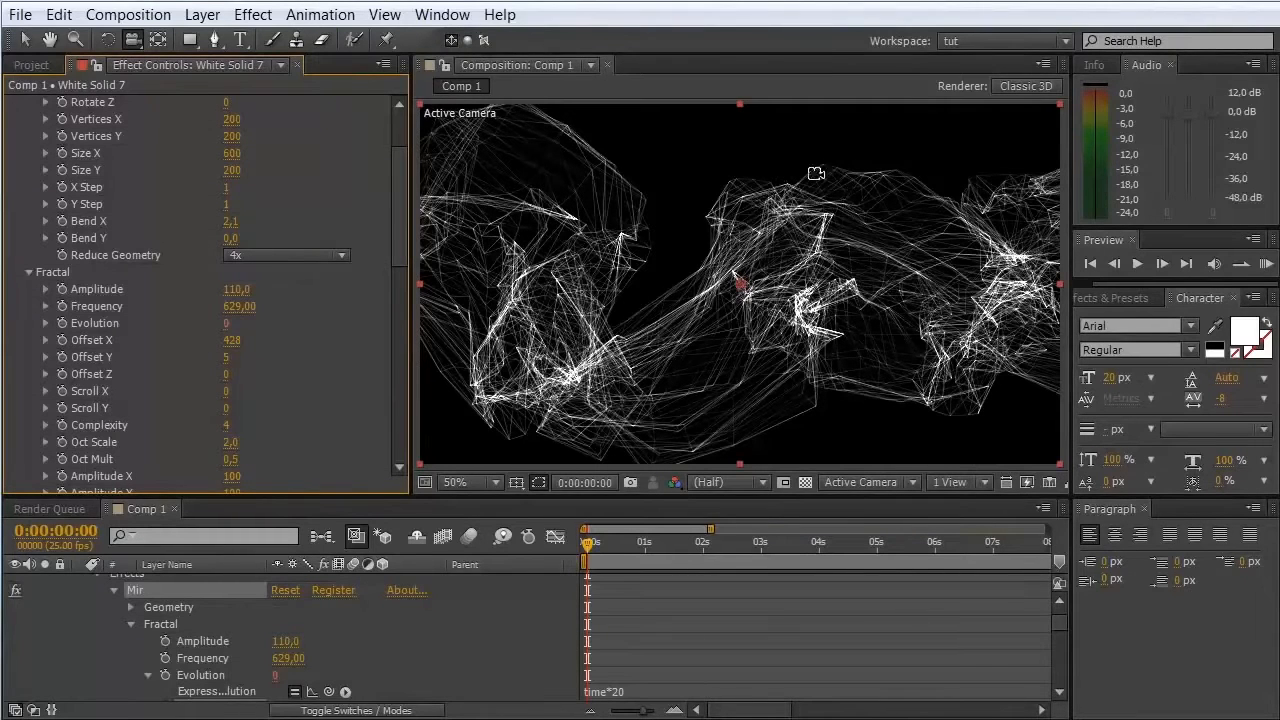
pyautogui.moveTo(229, 346); pyautogui.dragTo(140, 345)
pyautogui.moveTo(620, 314); pyautogui.dragTo(417, 365)
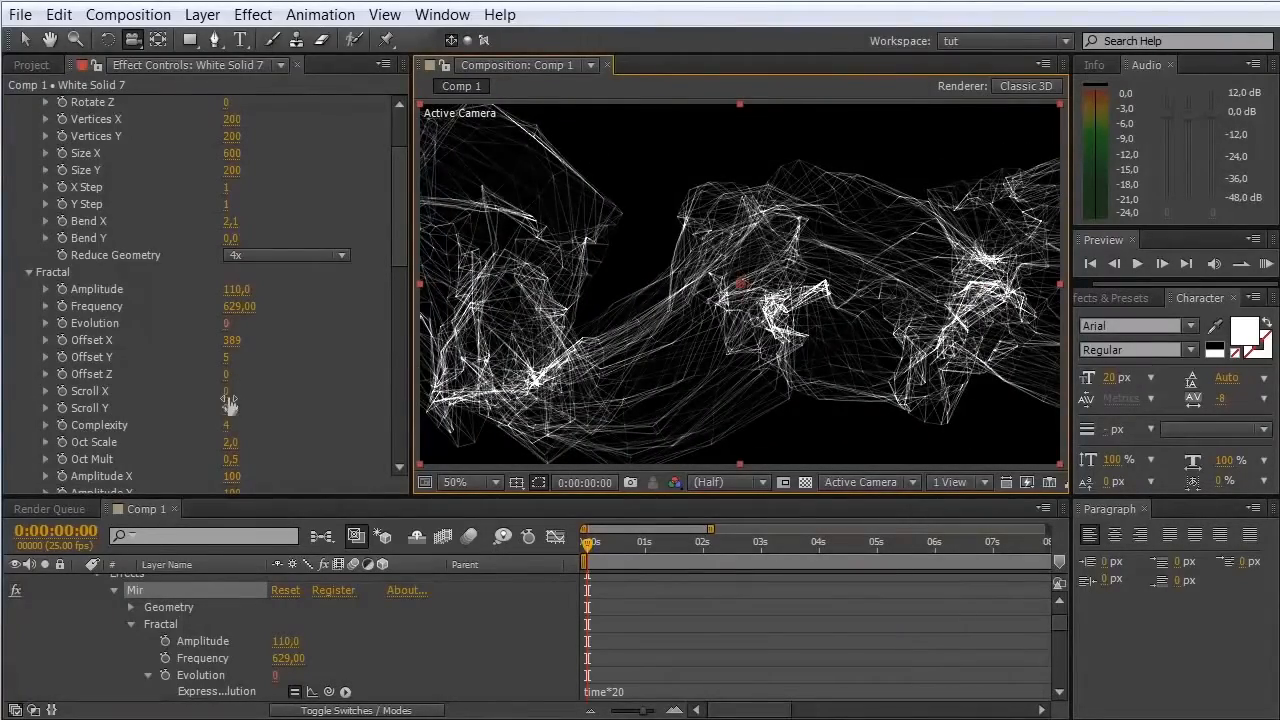
# Step: Scroll the fractal pattern horizontally along the mesh, settling on a Scroll X of 608
pyautogui.moveTo(229, 403); pyautogui.dragTo(640, 392)
pyautogui.moveTo(700, 311); pyautogui.dragTo(715, 522)
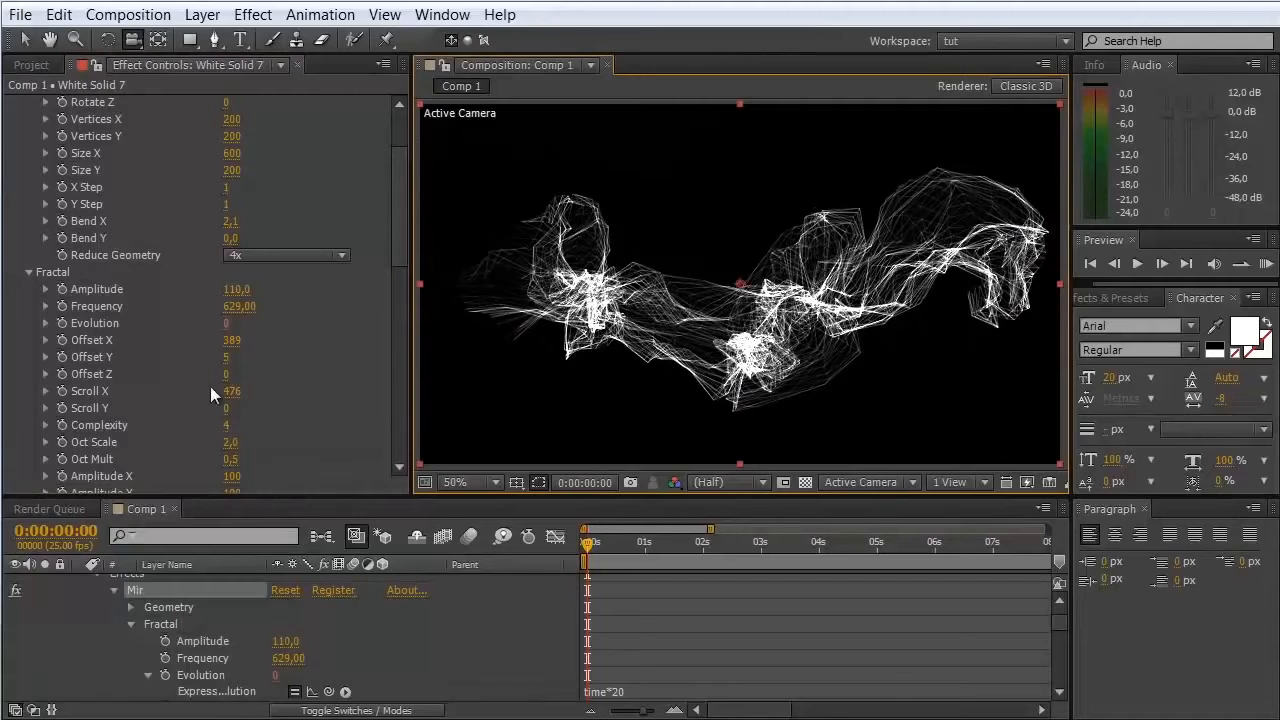
pyautogui.moveTo(249, 390); pyautogui.dragTo(300, 386)
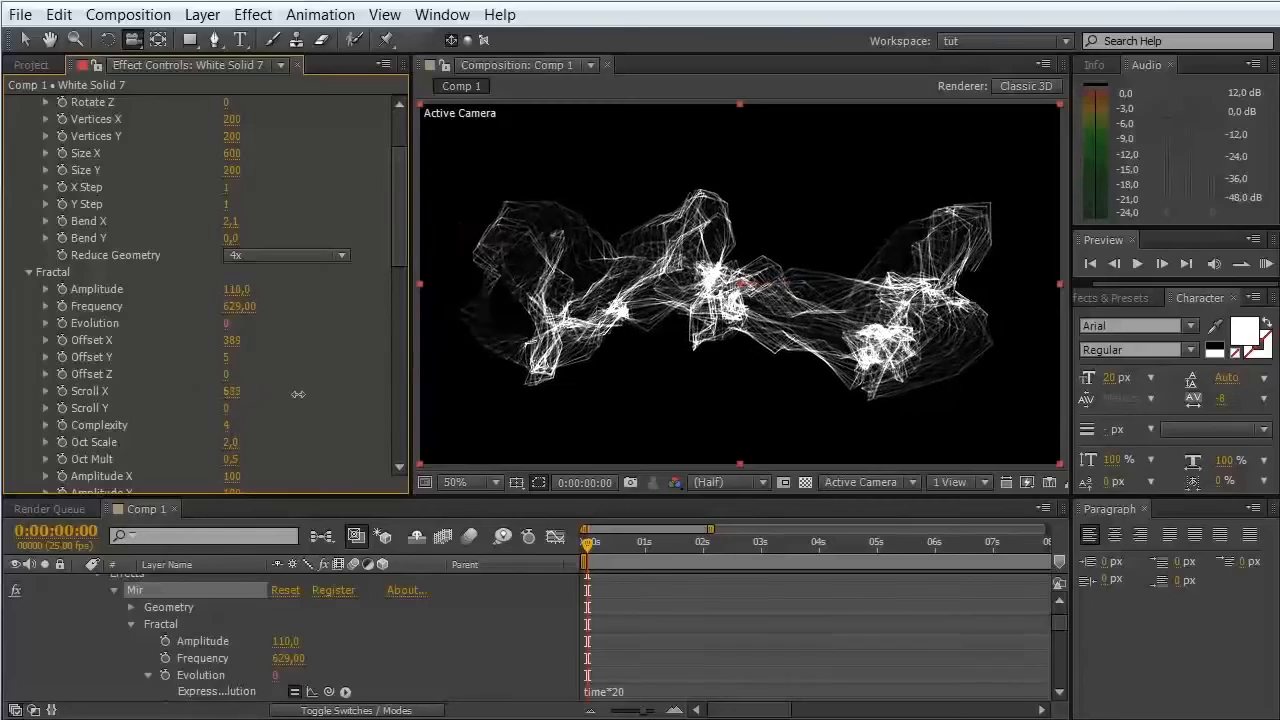
pyautogui.moveTo(298, 394); pyautogui.dragTo(229, 405)
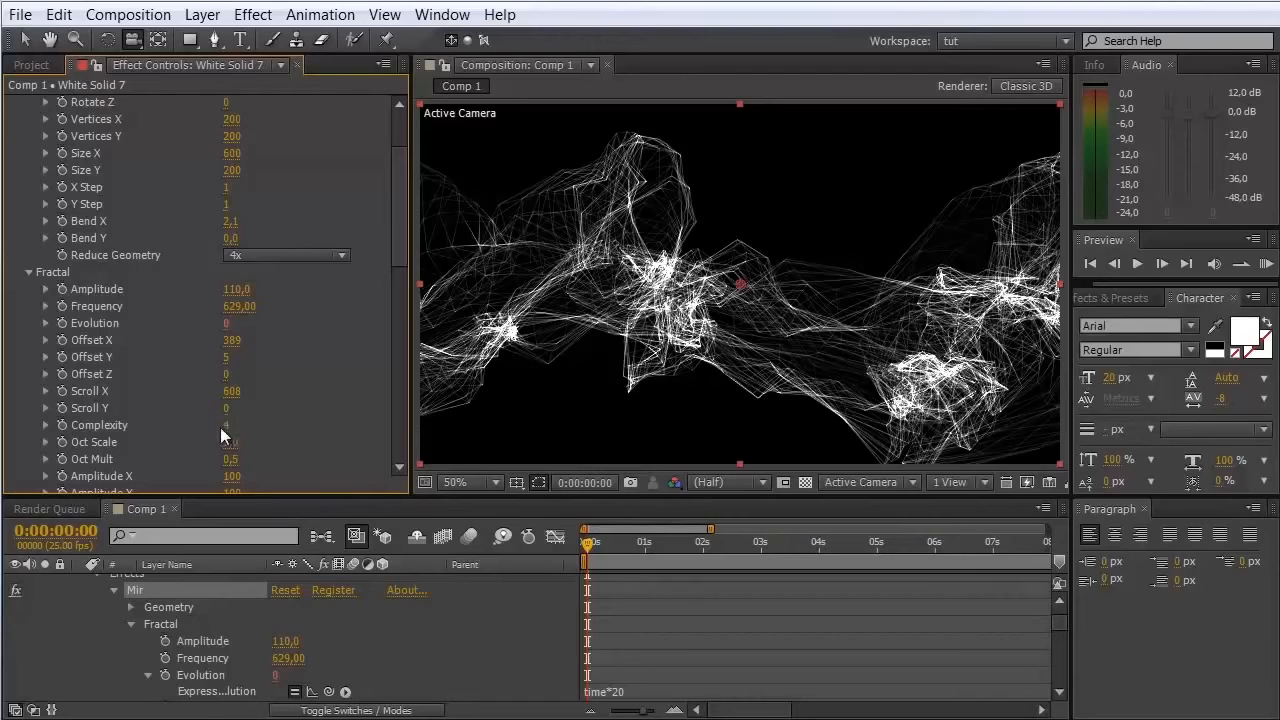
# Step: Try different fractal Complexity values, settling on 5, and set Reduce Geometry to 2x
pyautogui.moveTo(222, 427)
pyautogui.mouseDown()
pyautogui.moveTo(195, 427)
pyautogui.moveTo(207, 428)
pyautogui.mouseUp()
pyautogui.moveTo(195, 429); pyautogui.dragTo(219, 429)
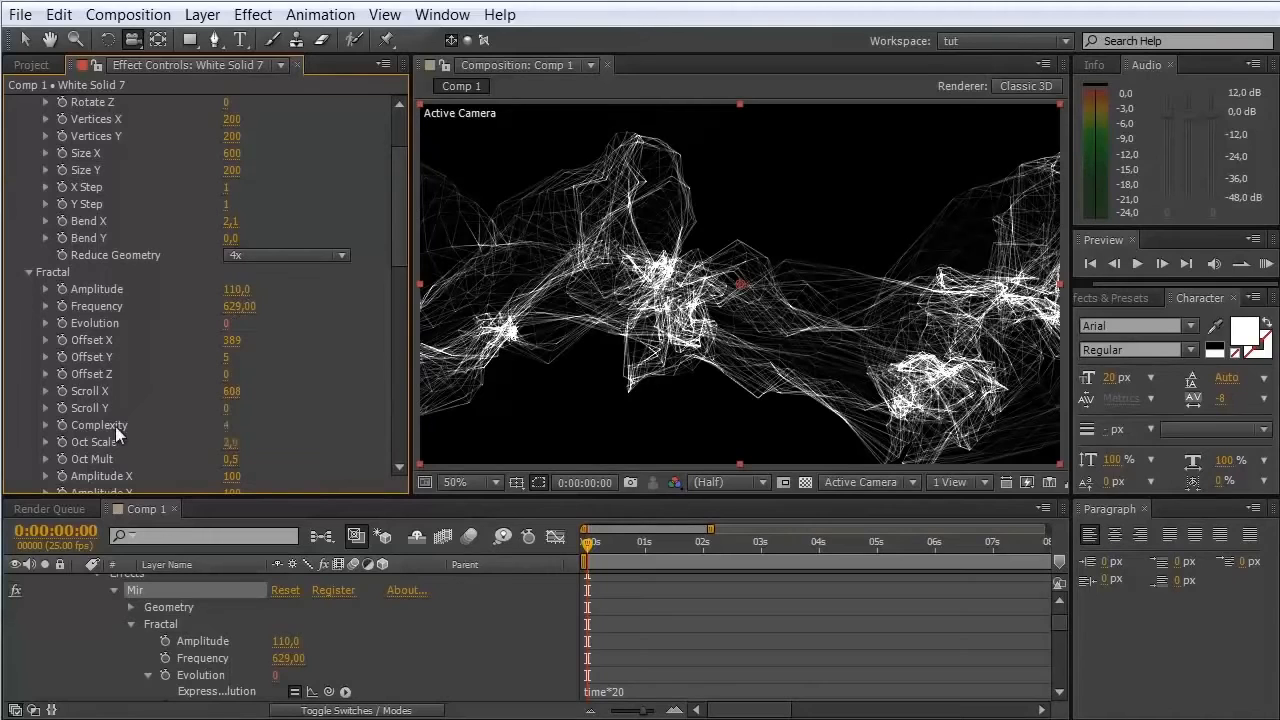
pyautogui.moveTo(230, 427); pyautogui.dragTo(256, 431)
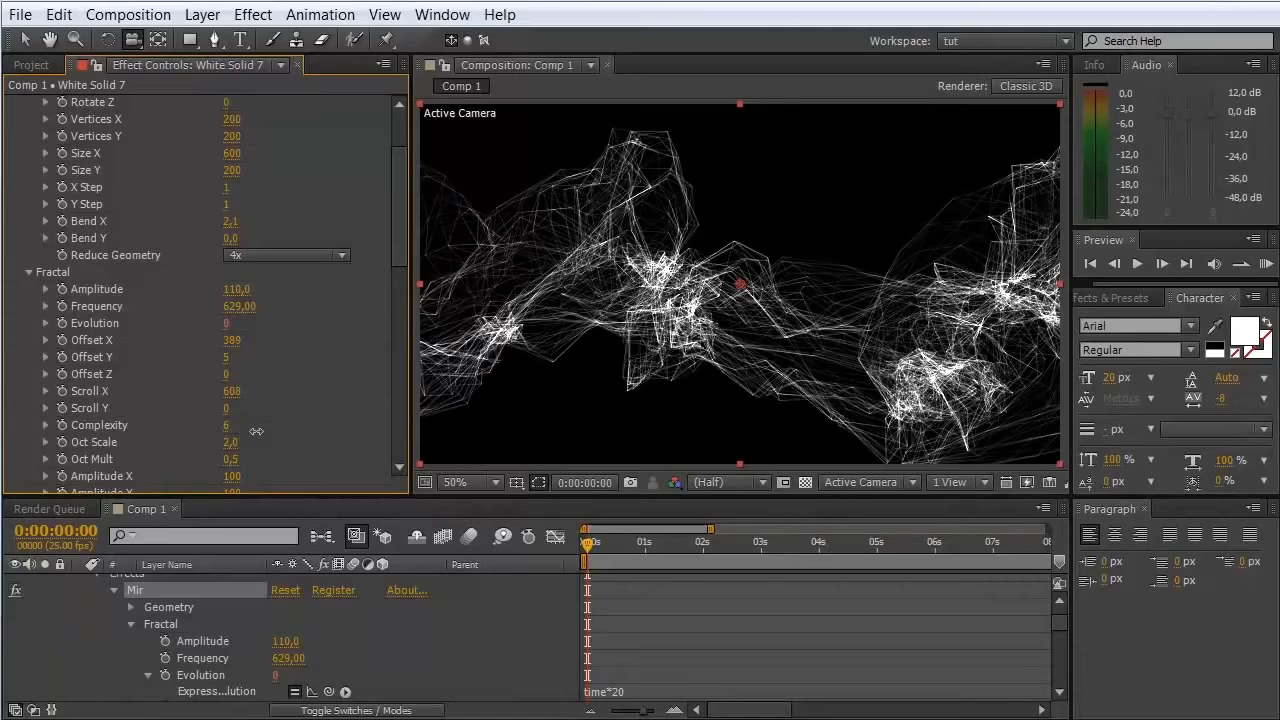
pyautogui.click(238, 259)
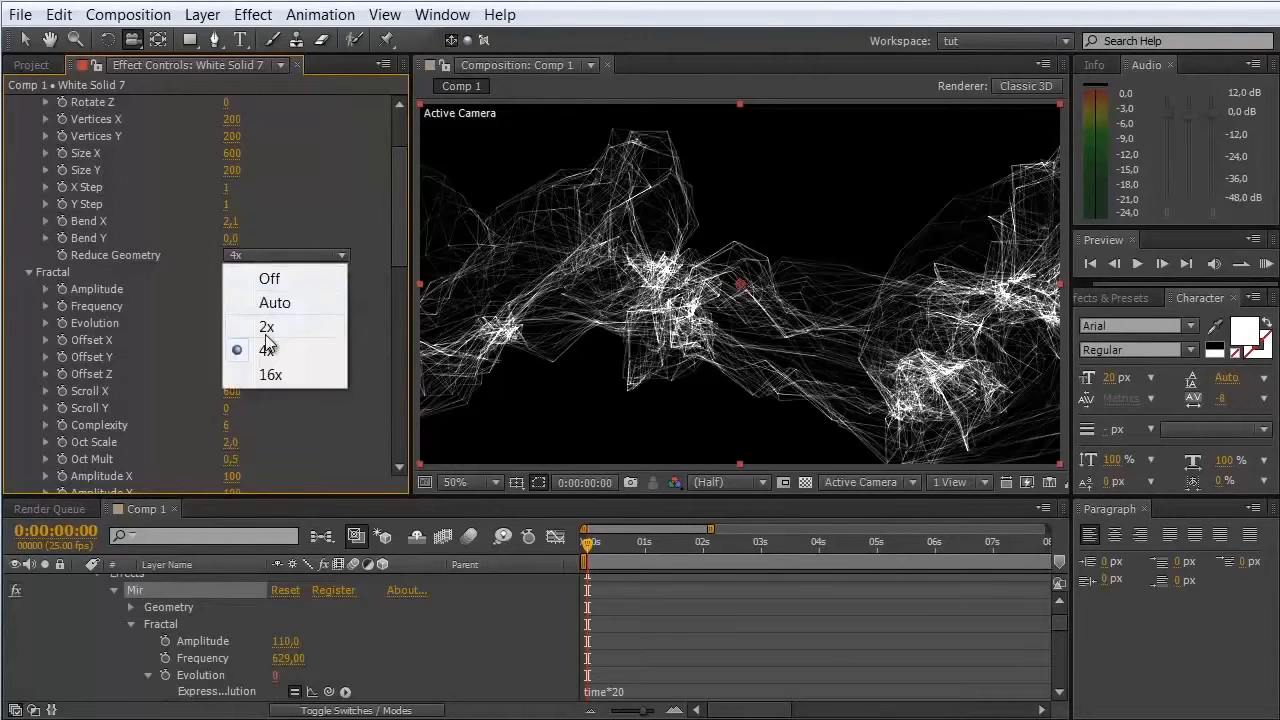
pyautogui.click(266, 327)
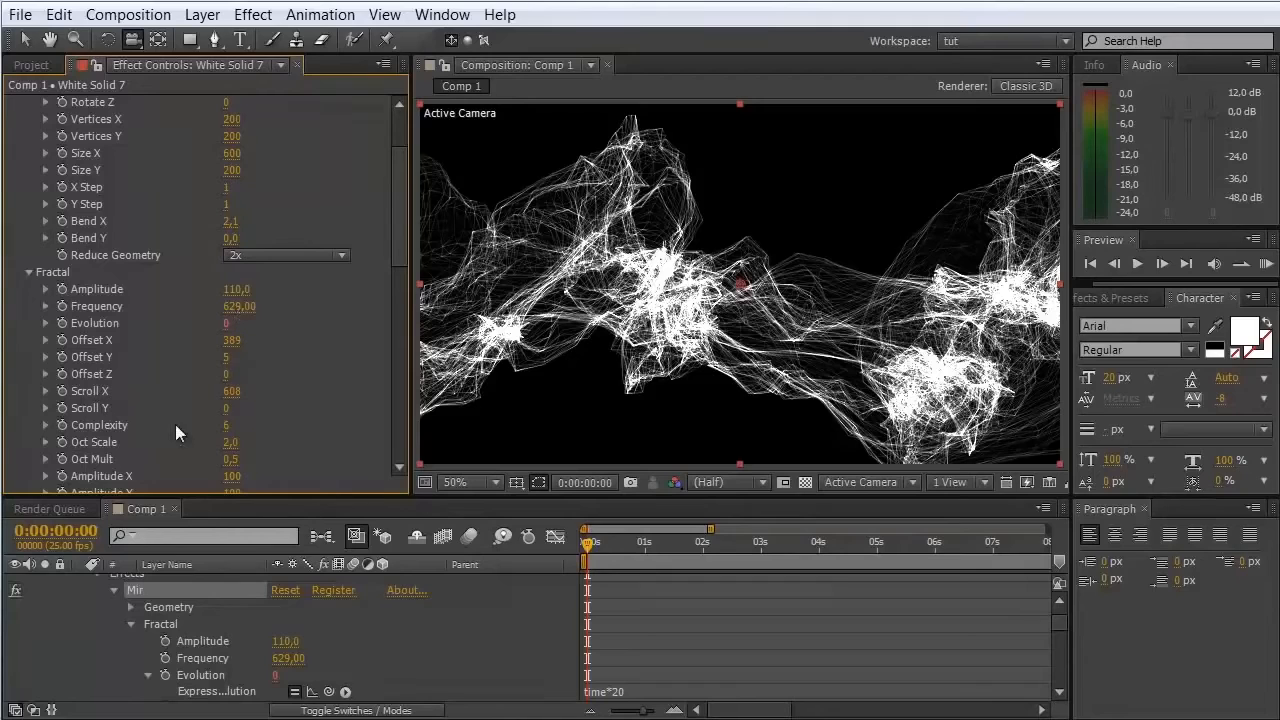
pyautogui.moveTo(214, 425)
pyautogui.mouseDown()
pyautogui.moveTo(173, 425)
pyautogui.moveTo(219, 430)
pyautogui.mouseUp()
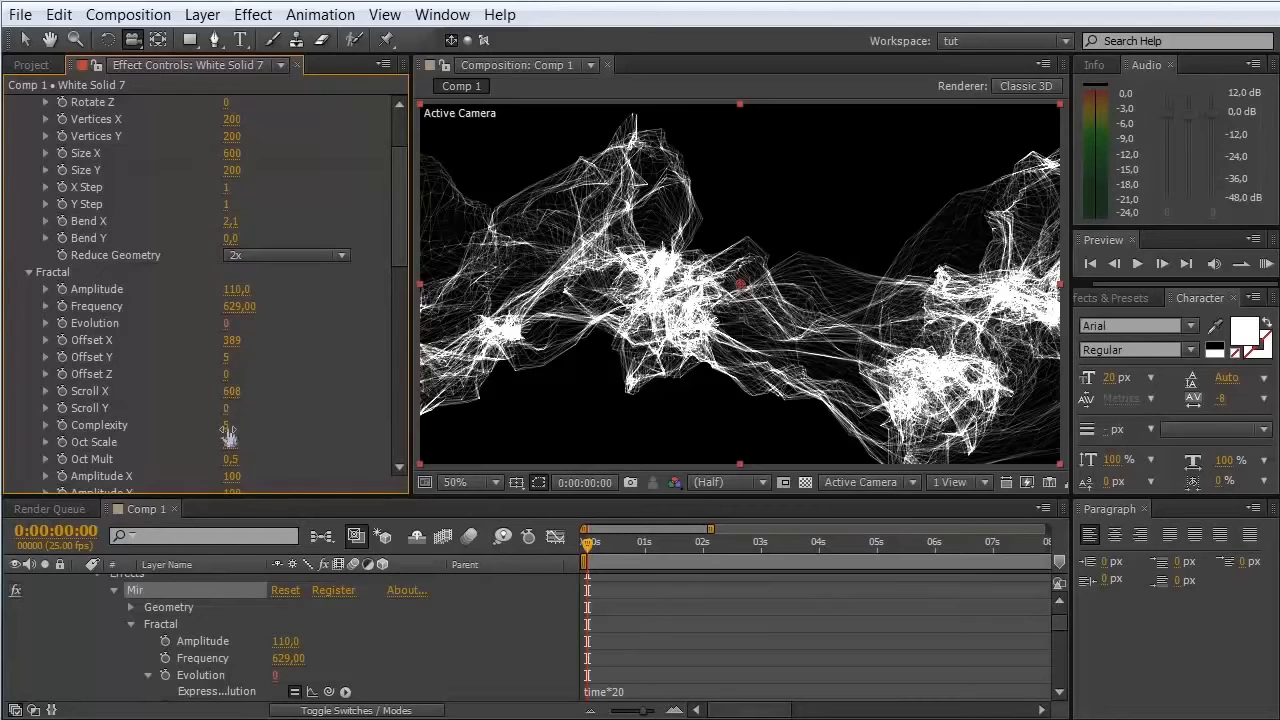
# Step: Remove the horizontal bend from the geometry by setting Bend X to 0
pyautogui.moveTo(397, 267); pyautogui.dragTo(397, 297)
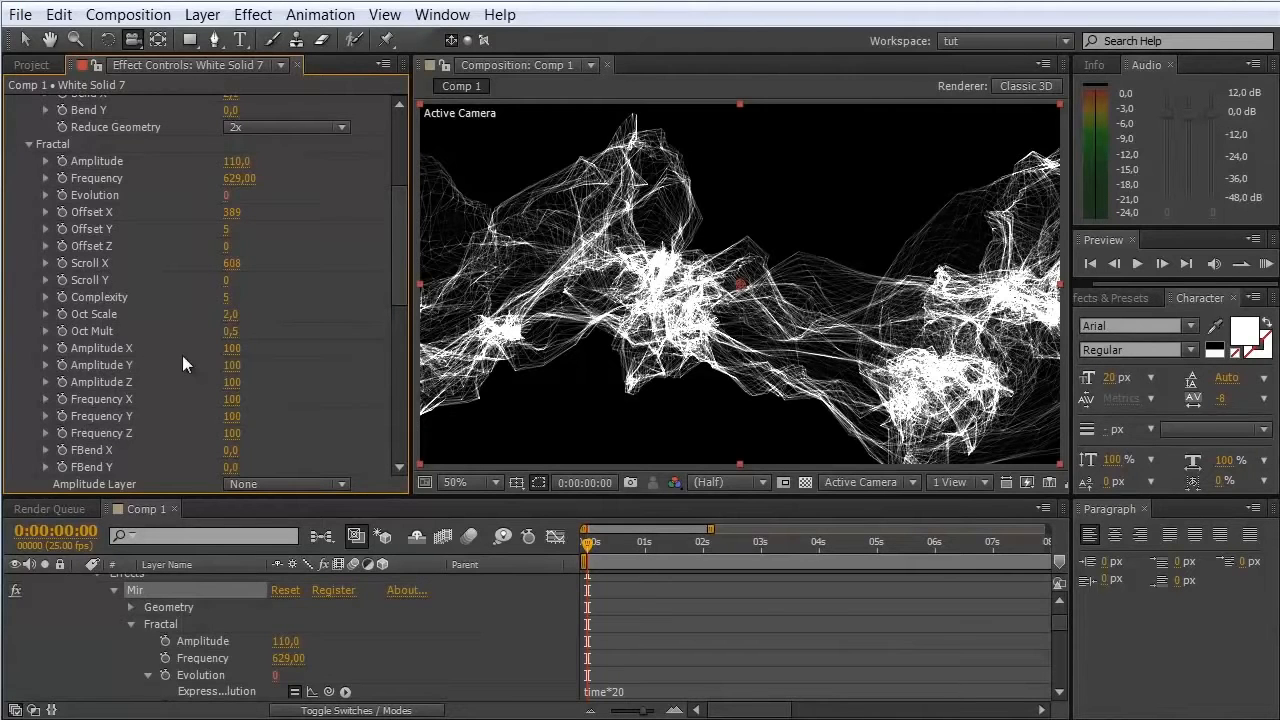
pyautogui.scroll(3, 403, 235)
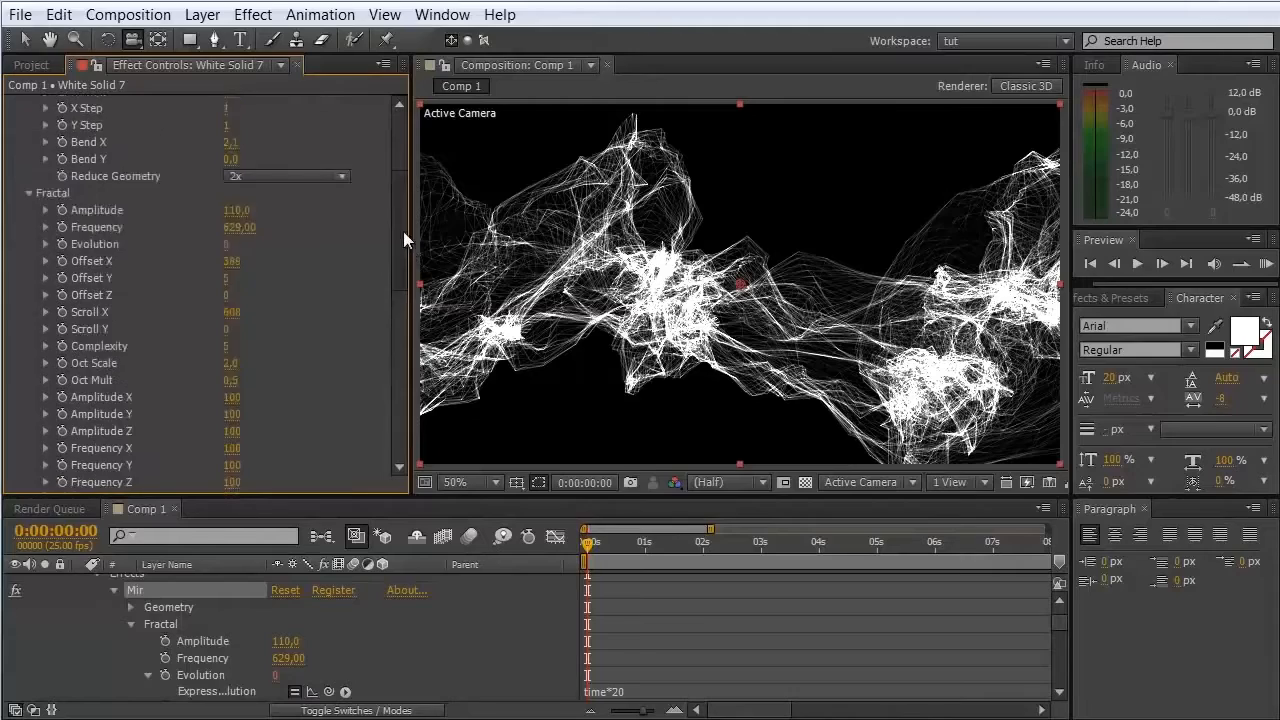
pyautogui.moveTo(229, 166); pyautogui.dragTo(239, 156)
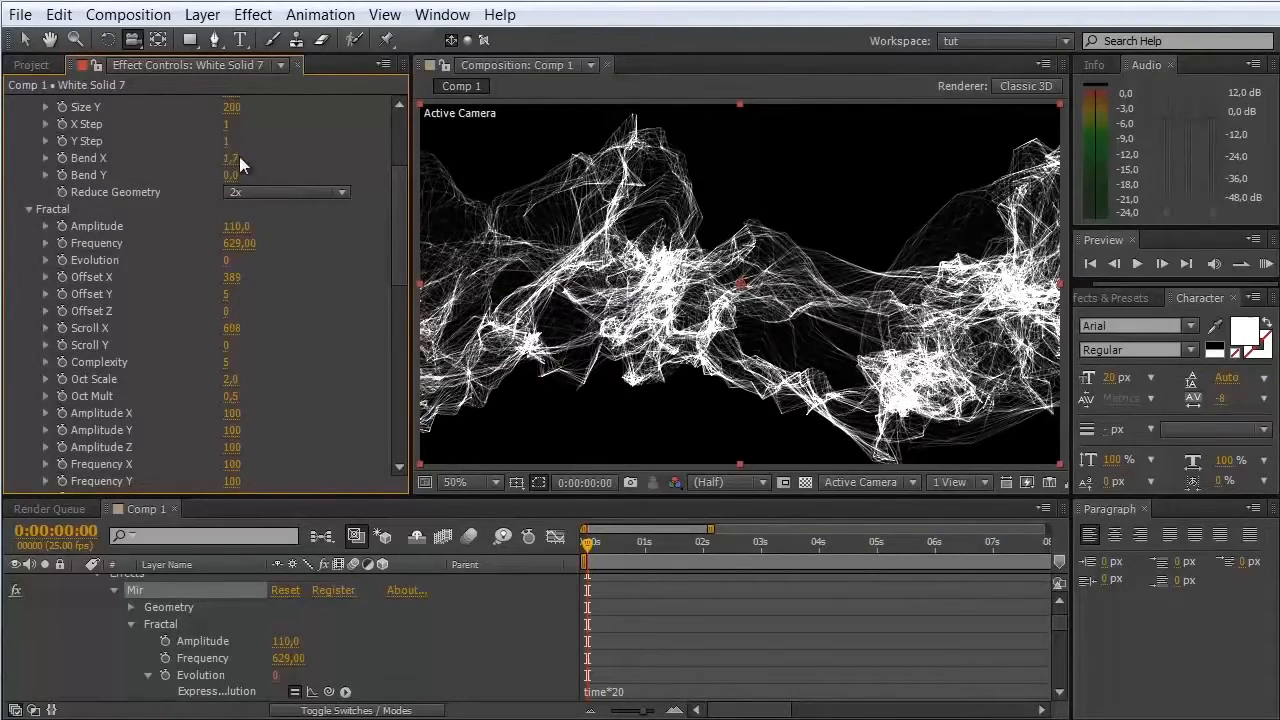
pyautogui.click(239, 156)
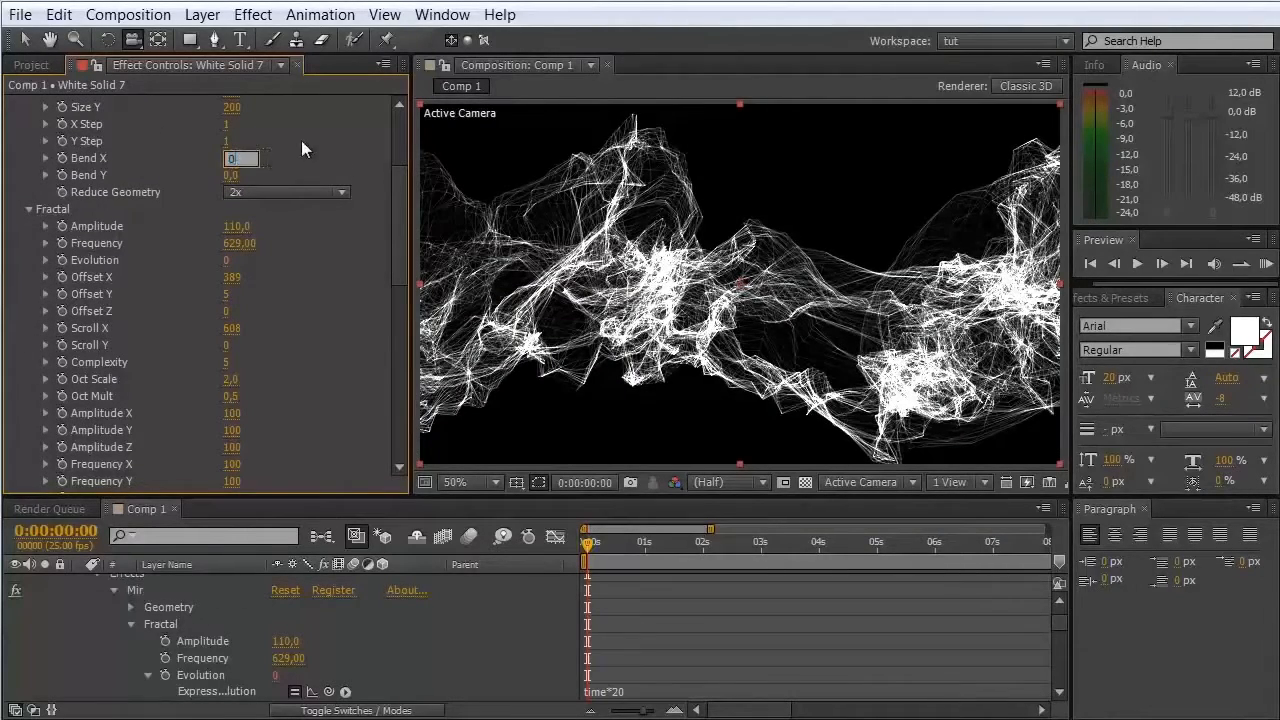
pyautogui.write('0')
pyautogui.press('Return')
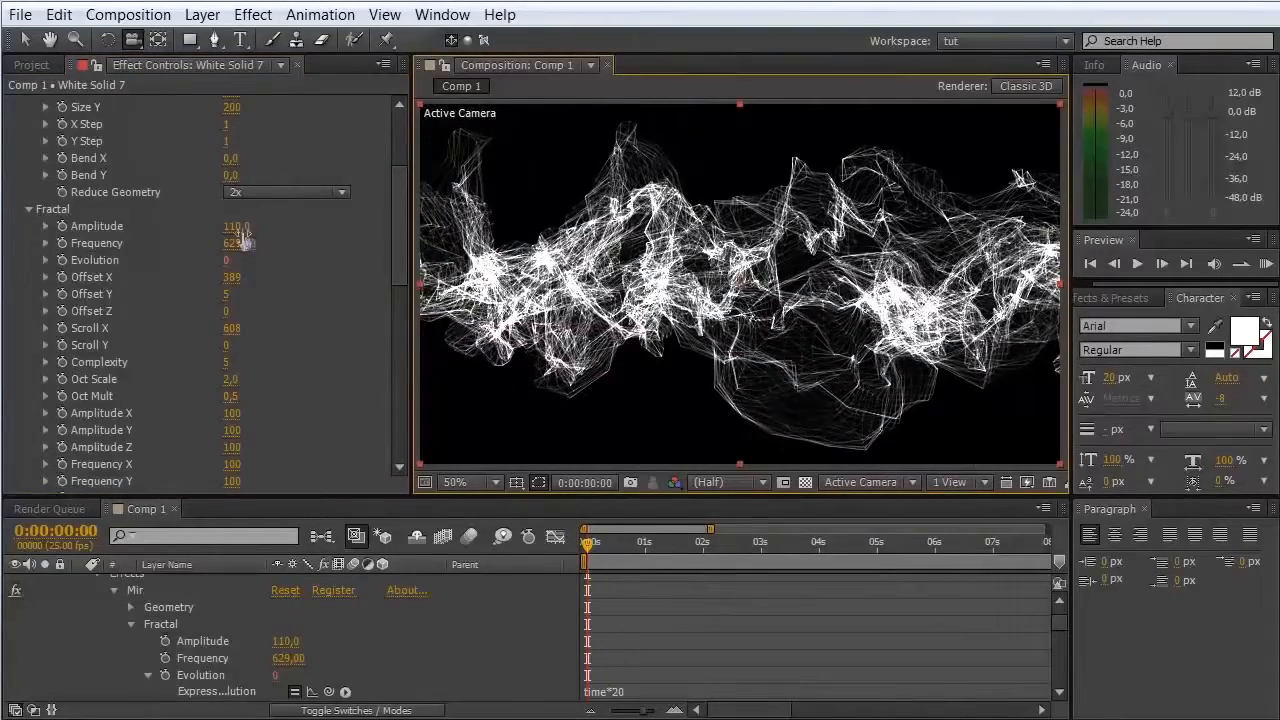
# Step: Lower the fractal's Amplitude to 93 and set its Amplitude X and Amplitude Y to 0
pyautogui.moveTo(237, 228)
pyautogui.mouseDown()
pyautogui.moveTo(160, 239)
pyautogui.moveTo(240, 240)
pyautogui.mouseUp()
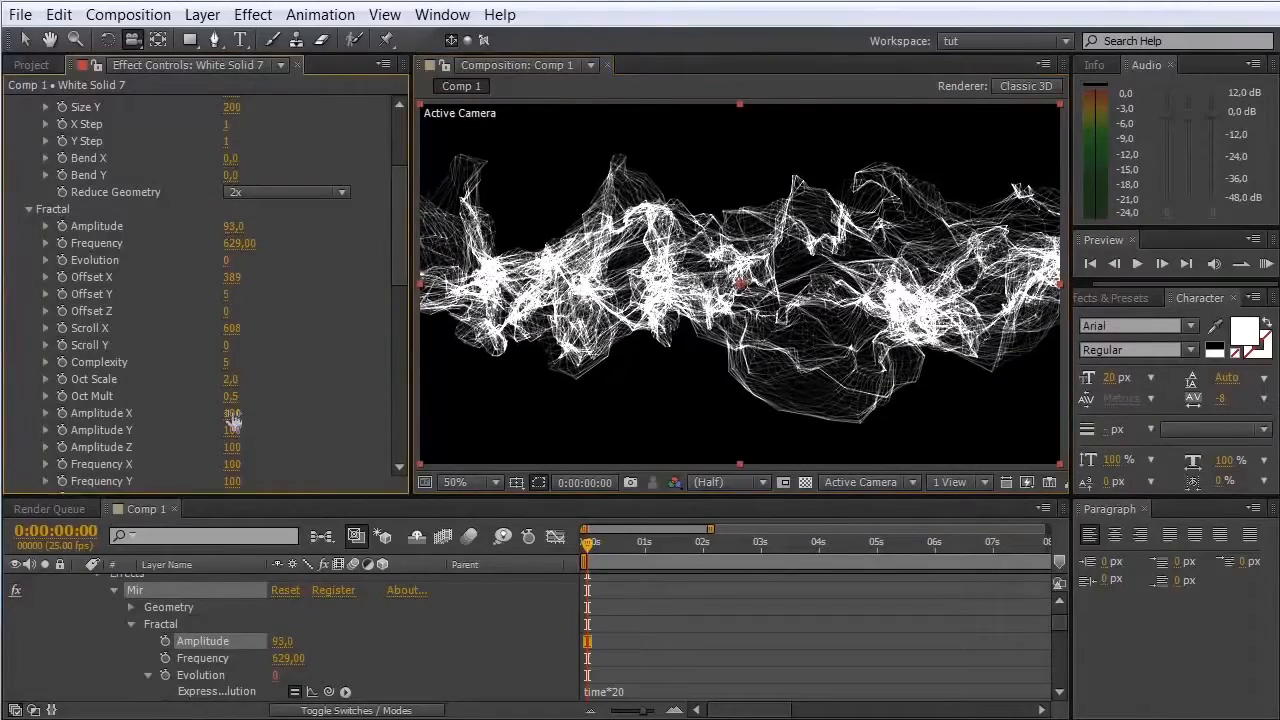
pyautogui.click(232, 414)
pyautogui.write('0')
pyautogui.press('Return')
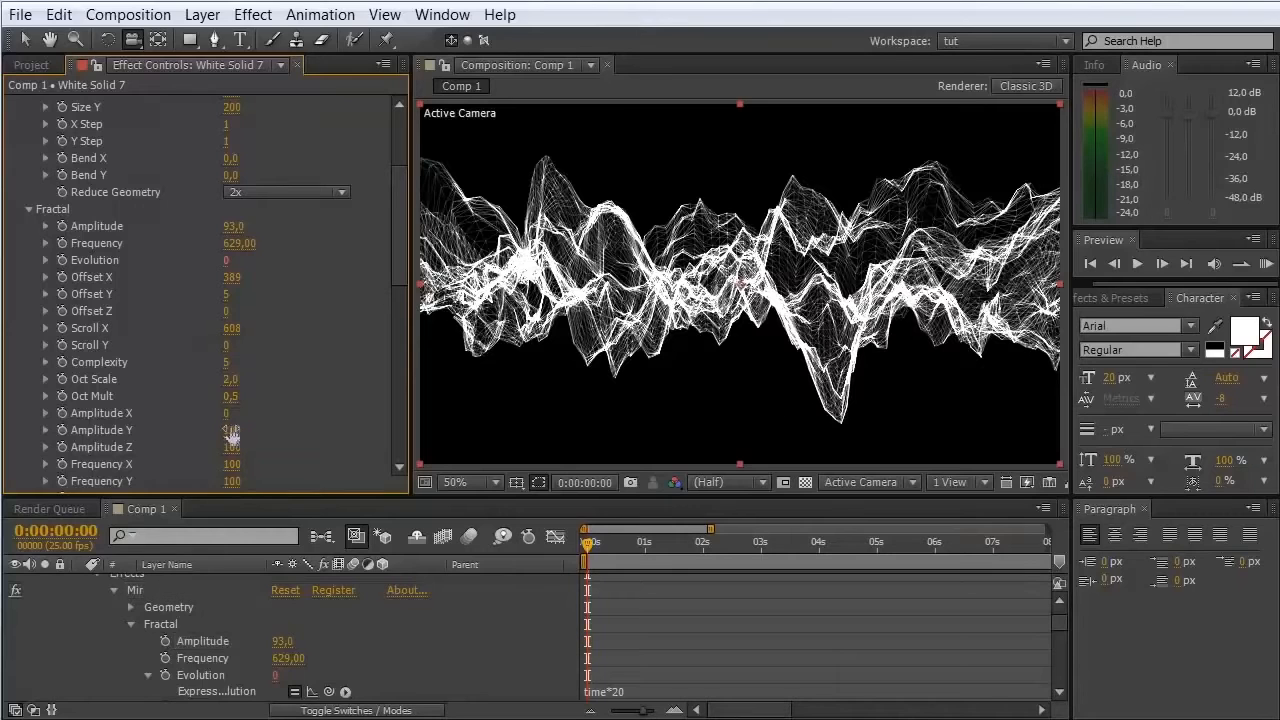
pyautogui.click(232, 430)
pyautogui.write('0')
pyautogui.press('Return')
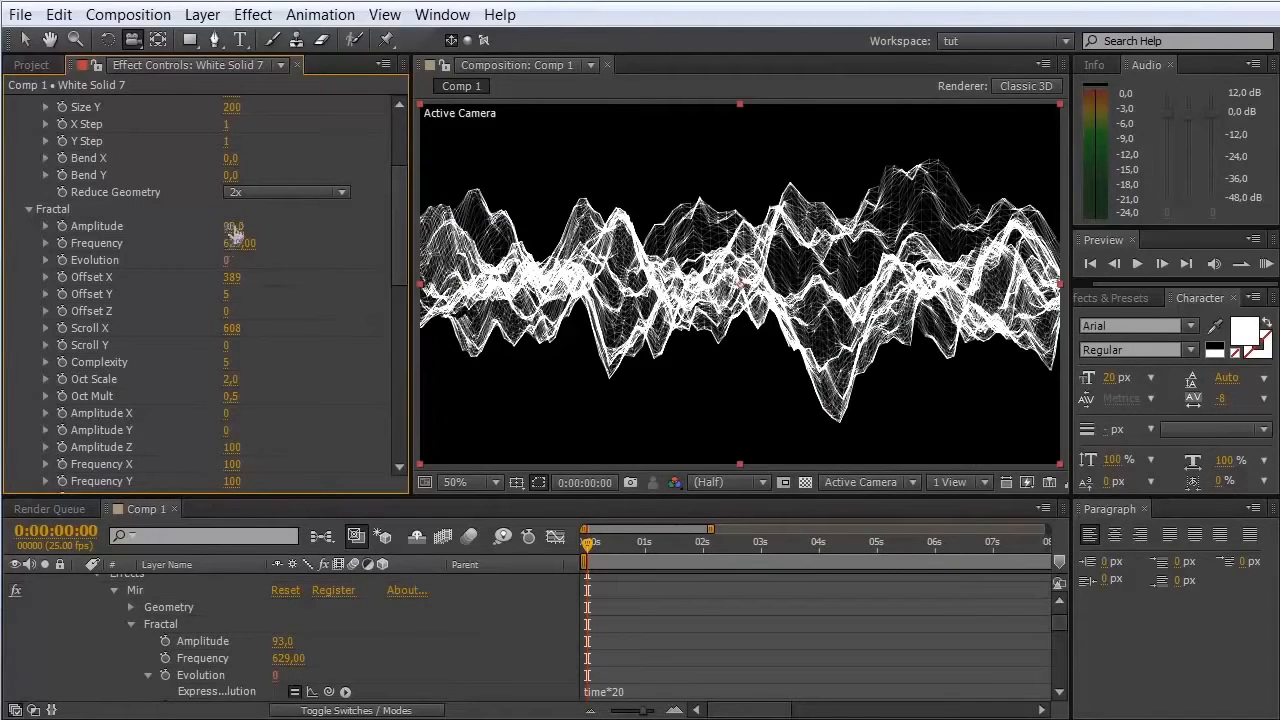
# Step: Flatten the mesh with a fractal Amplitude of 13, and raise the Amplitude to 112
pyautogui.moveTo(232, 226); pyautogui.dragTo(161, 227)
pyautogui.moveTo(551, 240); pyautogui.dragTo(554, 417)
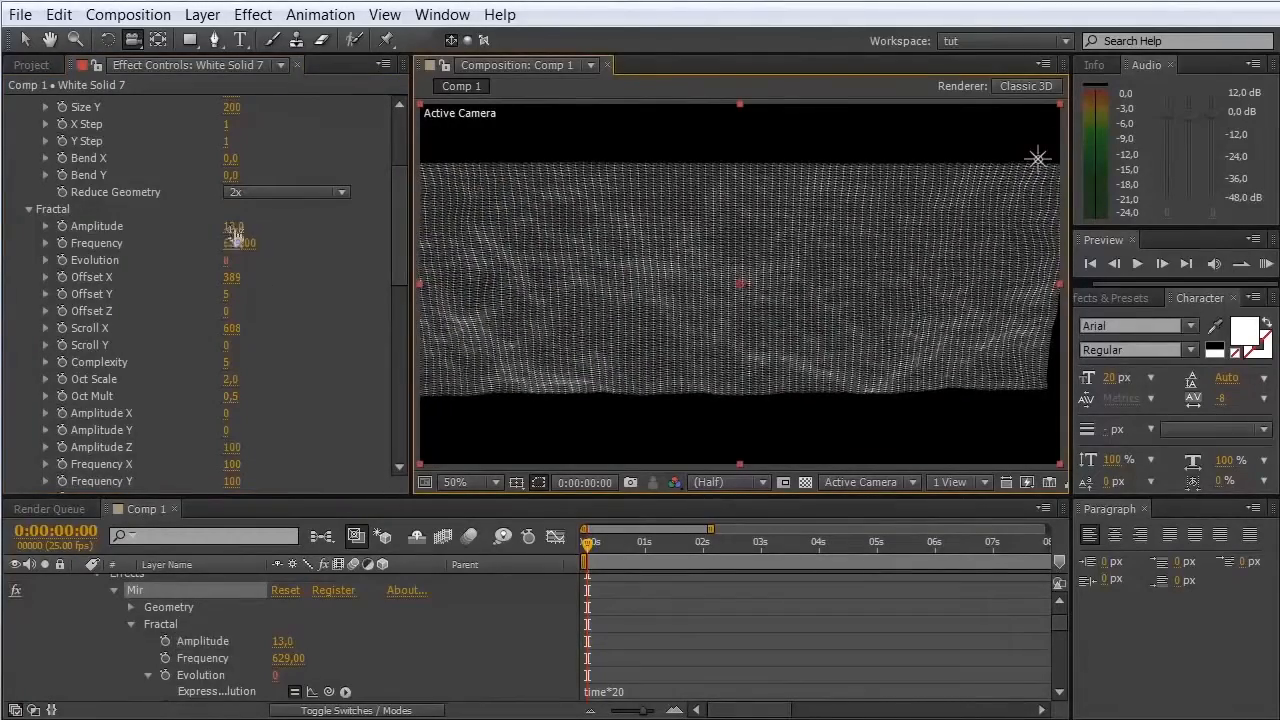
pyautogui.moveTo(234, 227); pyautogui.dragTo(322, 221)
pyautogui.moveTo(628, 372); pyautogui.dragTo(637, 209)
pyautogui.moveTo(669, 305); pyautogui.dragTo(384, 245)
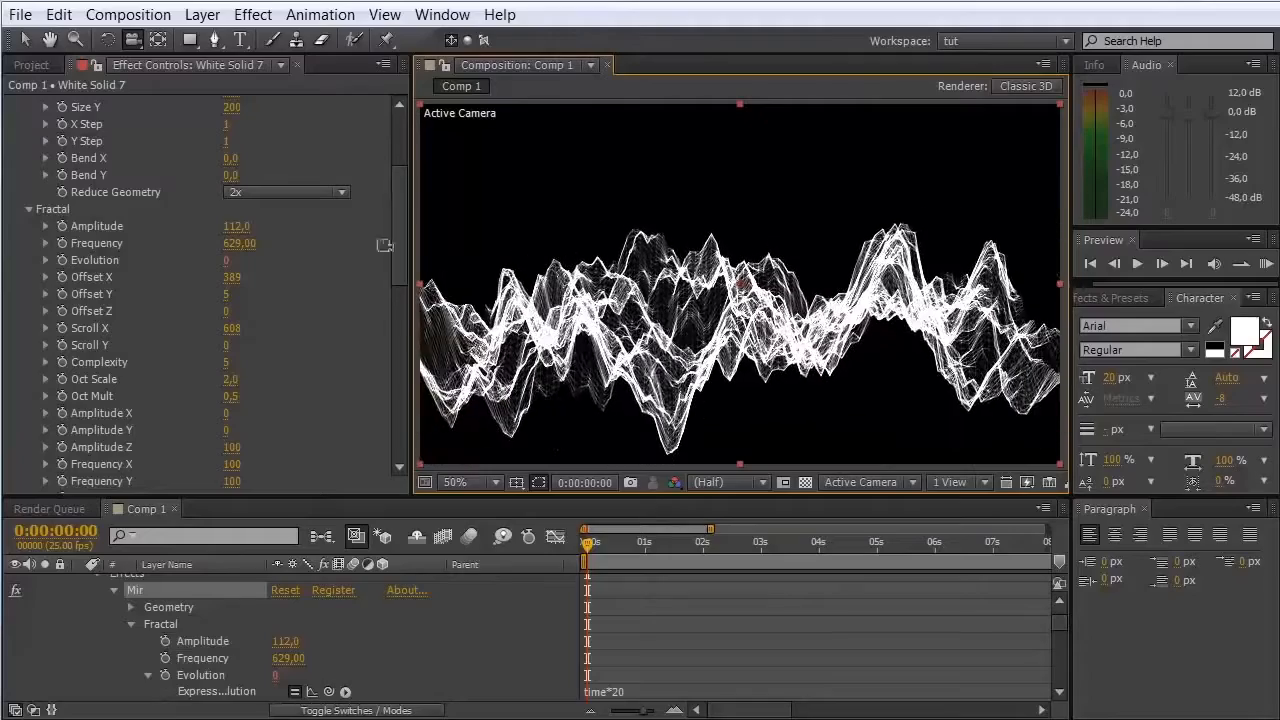
# Step: Enlarge the mesh's Size Y to 620 and lower the fractal's Amplitude to 42 and Frequency to 429
pyautogui.moveTo(398, 202); pyautogui.dragTo(397, 172)
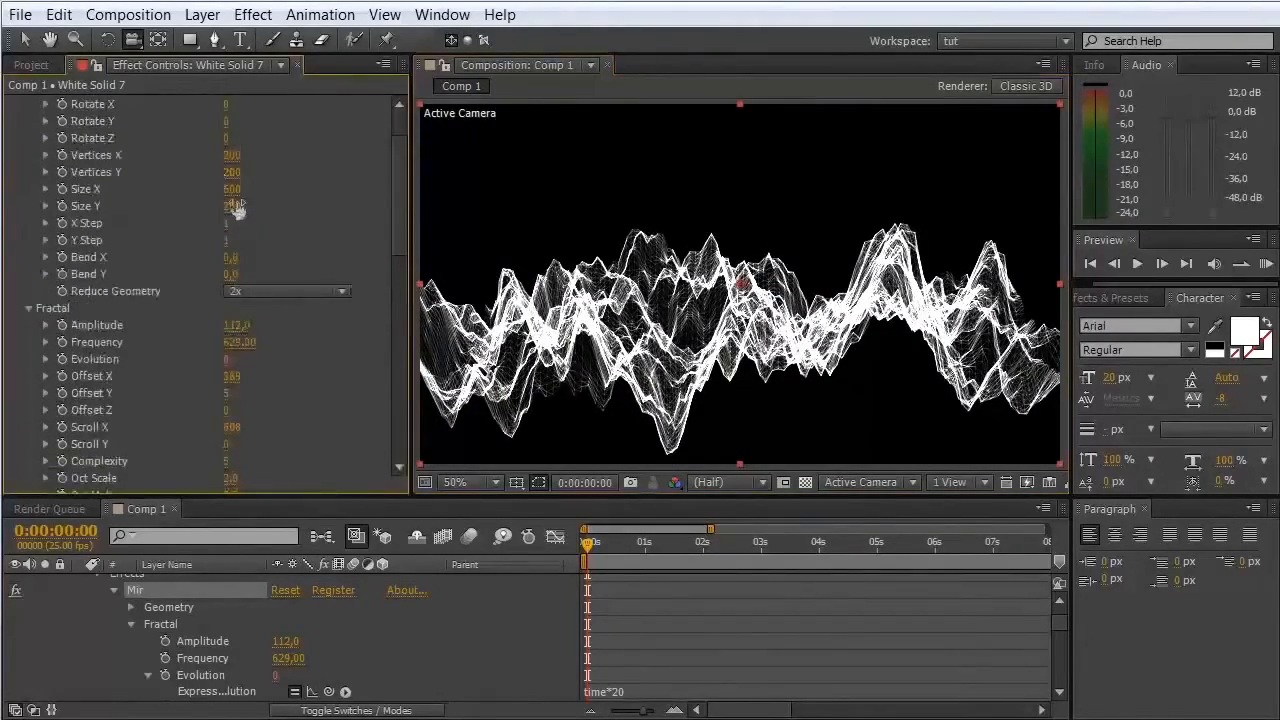
pyautogui.moveTo(236, 206); pyautogui.dragTo(278, 200)
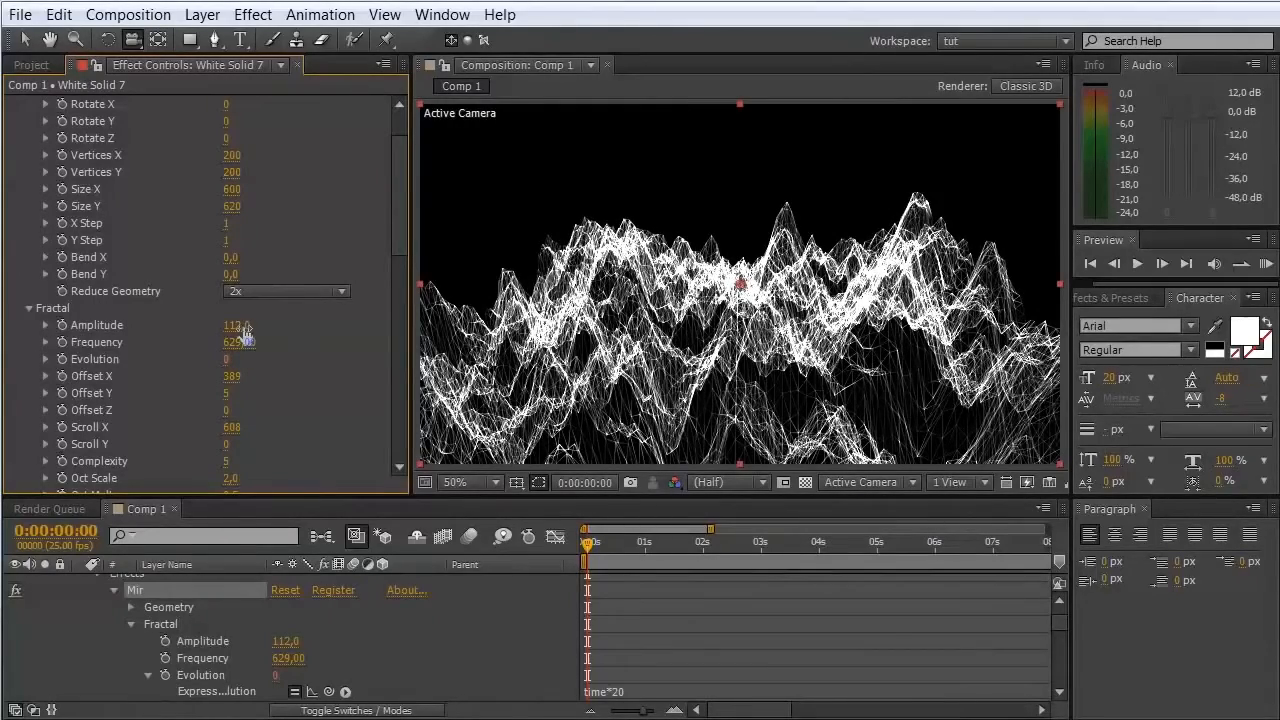
pyautogui.moveTo(243, 331); pyautogui.dragTo(134, 346)
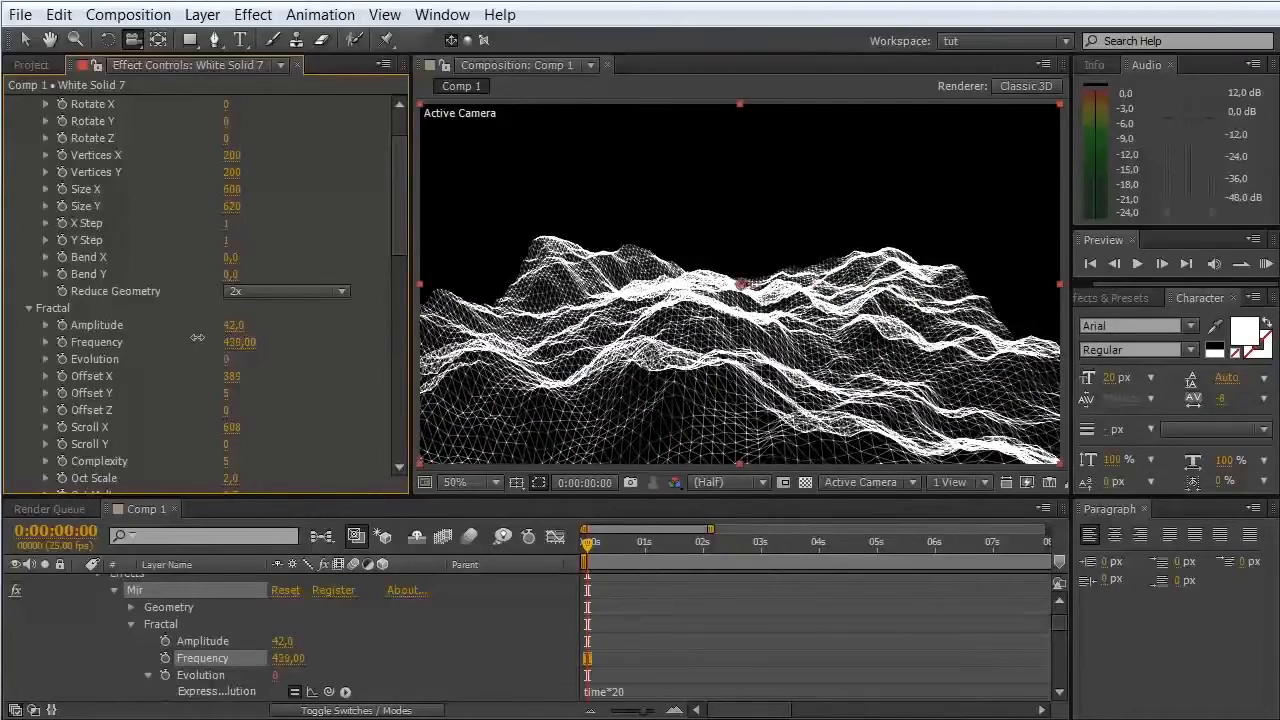
pyautogui.moveTo(577, 336); pyautogui.dragTo(576, 305)
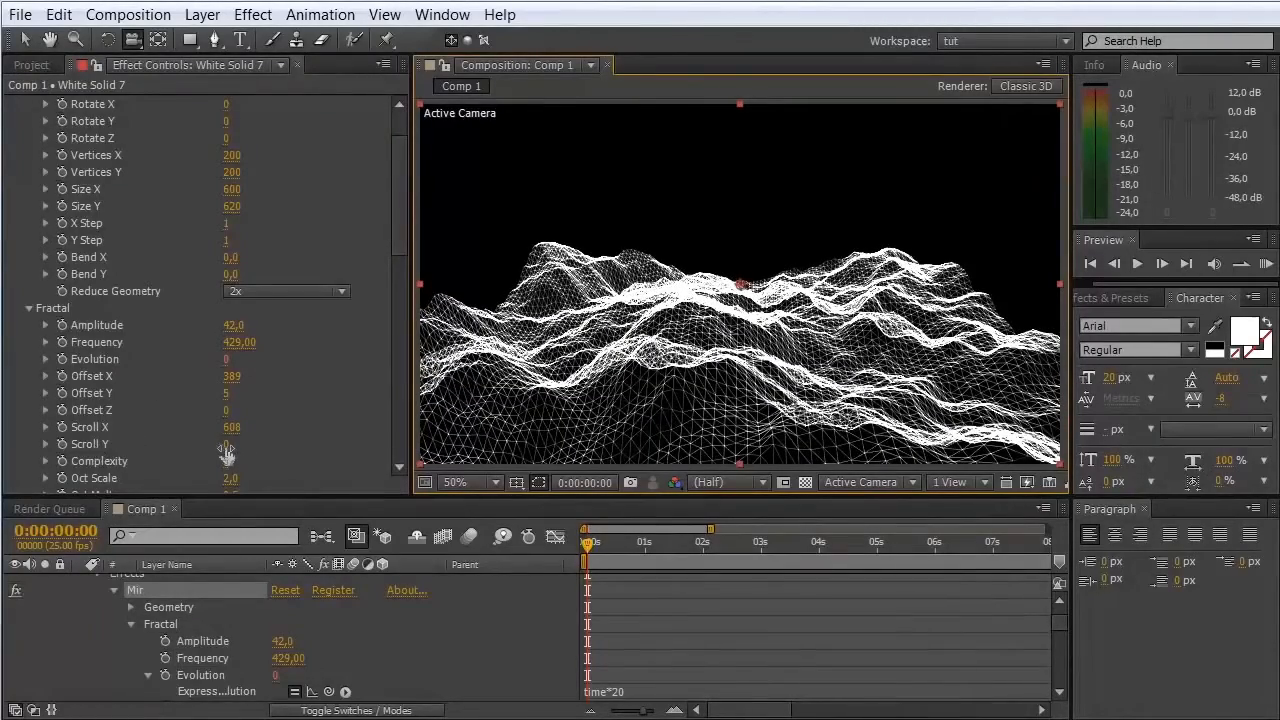
# Step: Set the fractal's Scroll Y to 48, Frequency X to 113, Frequency Y to 23 and Amplitude to 89
pyautogui.moveTo(226, 450); pyautogui.dragTo(273, 443)
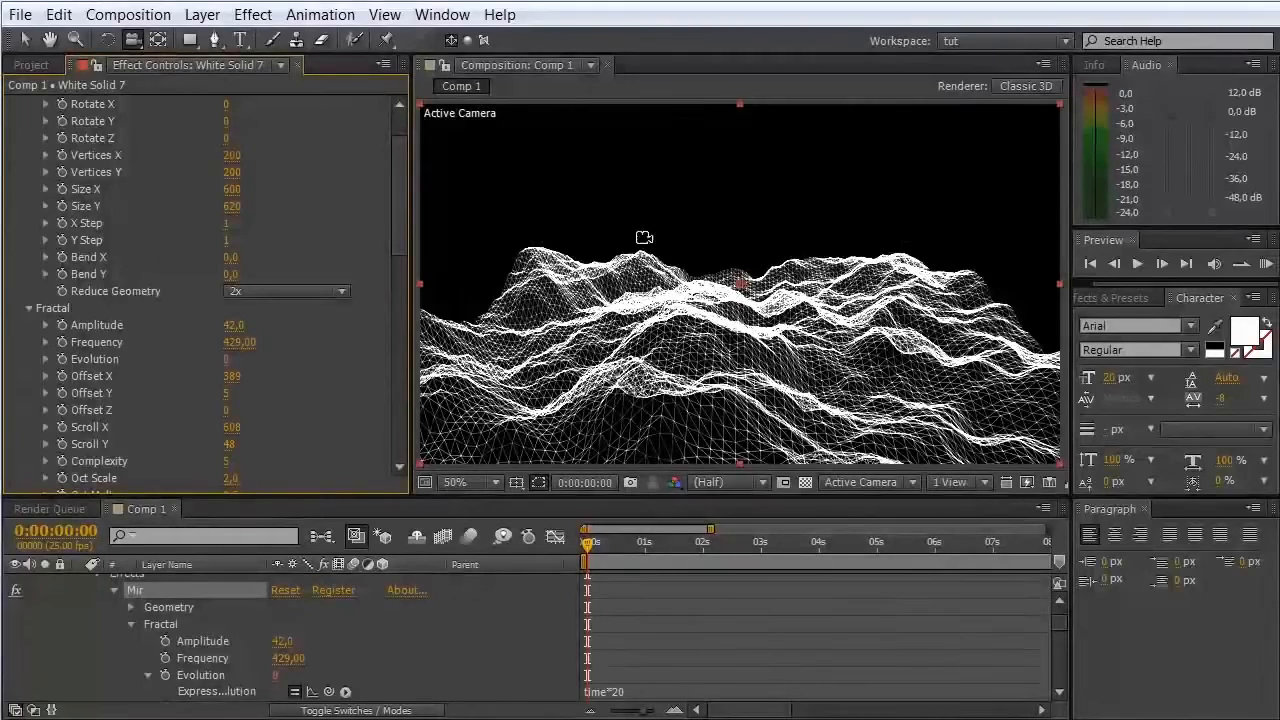
pyautogui.scroll(-5, 397, 255)
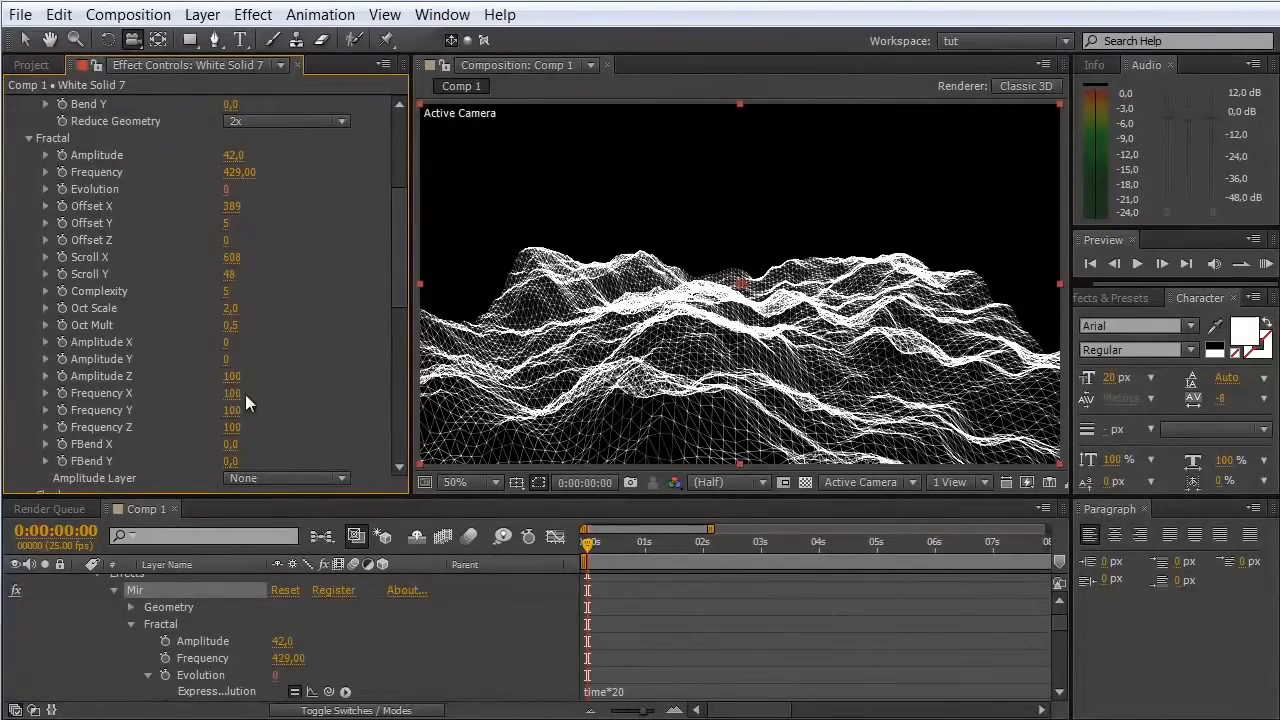
pyautogui.moveTo(245, 394)
pyautogui.mouseDown()
pyautogui.moveTo(160, 424)
pyautogui.moveTo(228, 410)
pyautogui.mouseUp()
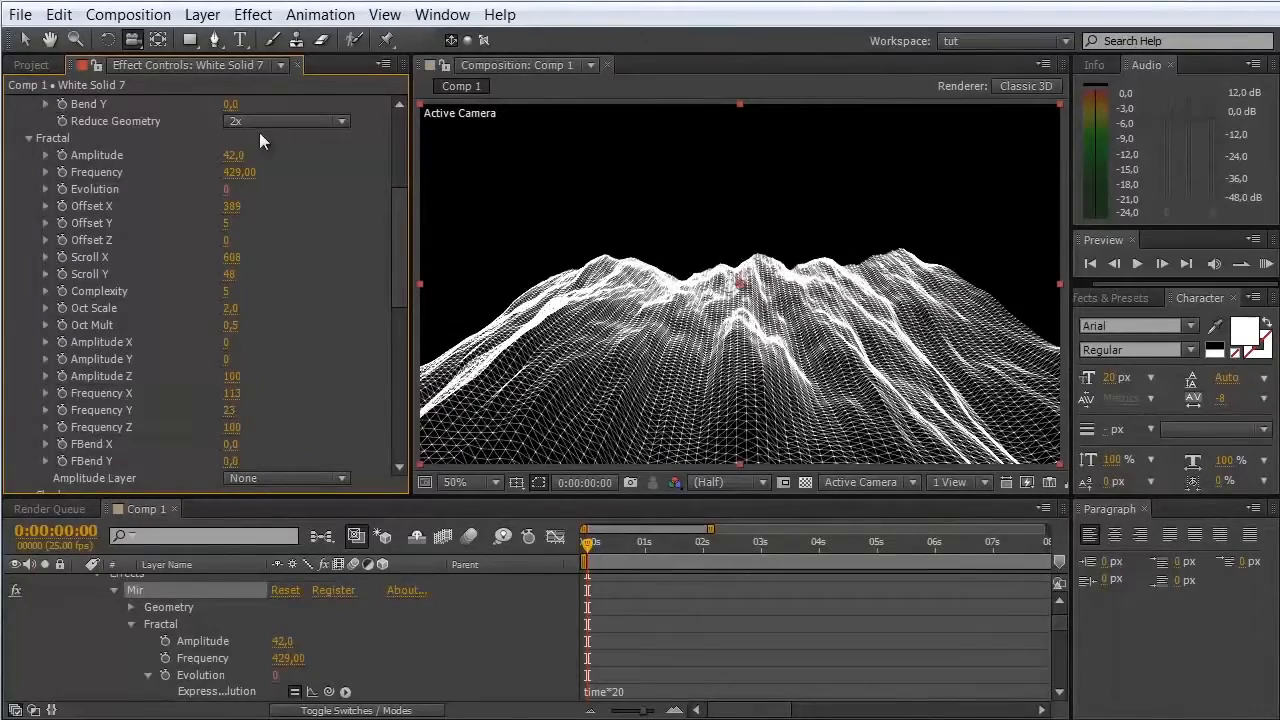
pyautogui.moveTo(240, 155); pyautogui.dragTo(299, 174)
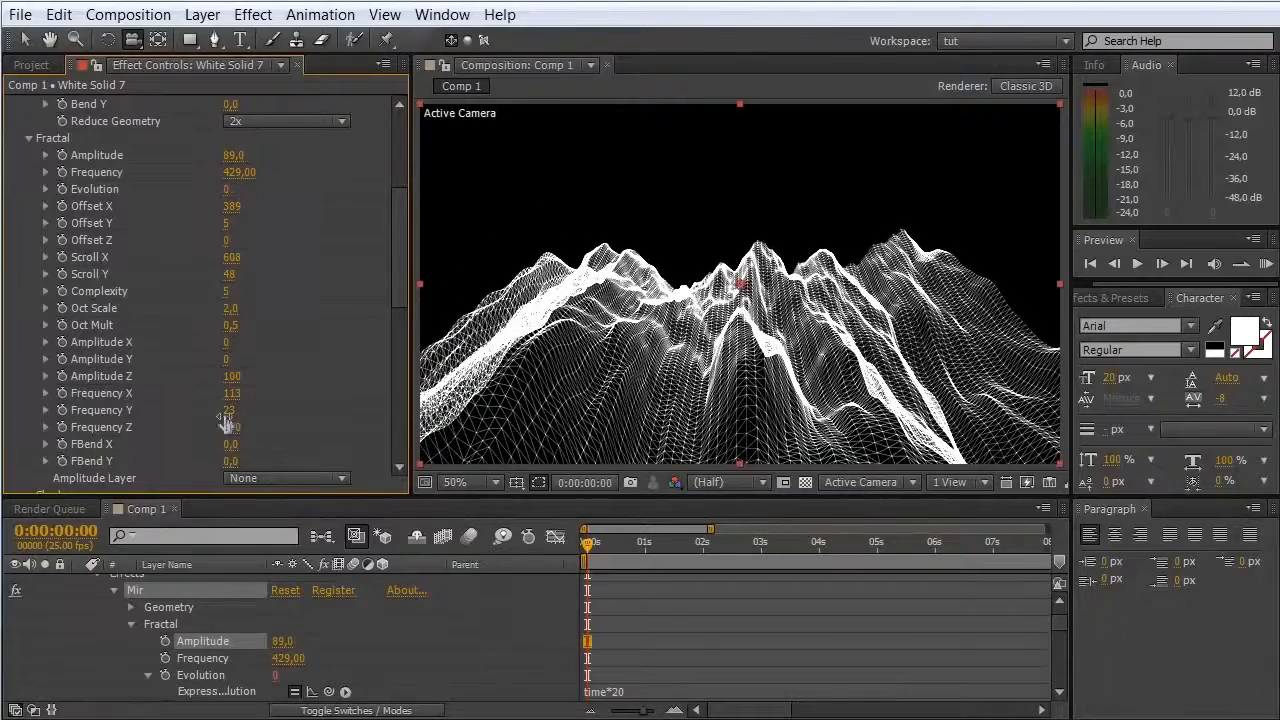
# Step: Create a new composition with a width and height of 512 px
pyautogui.scroll(-1, 399, 266)
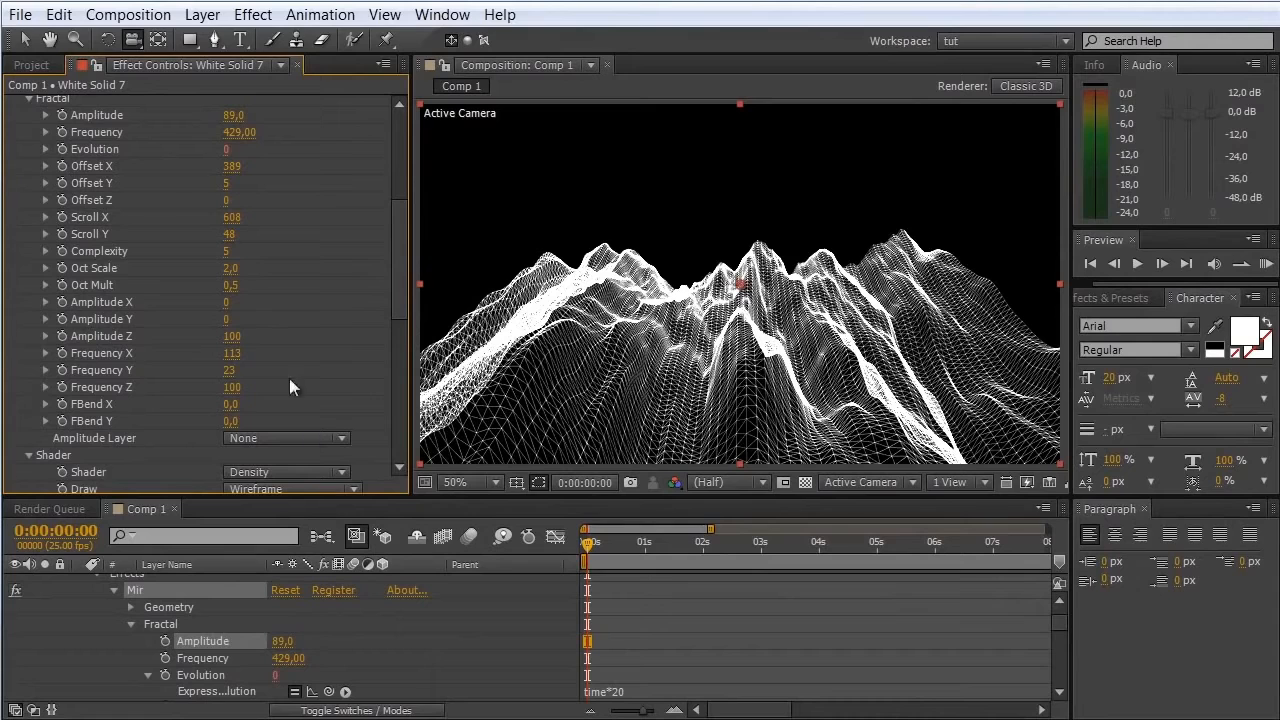
pyautogui.click(128, 14)
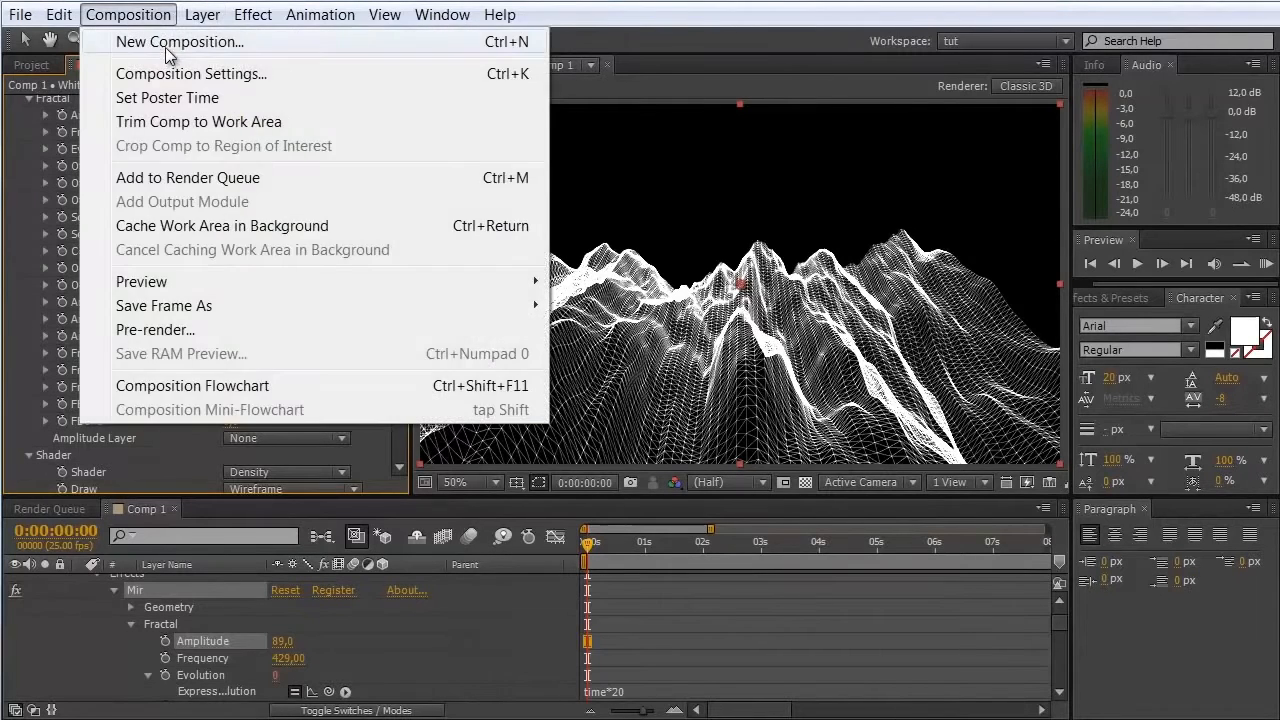
pyautogui.click(170, 42)
pyautogui.moveTo(242, 298); pyautogui.dragTo(303, 154)
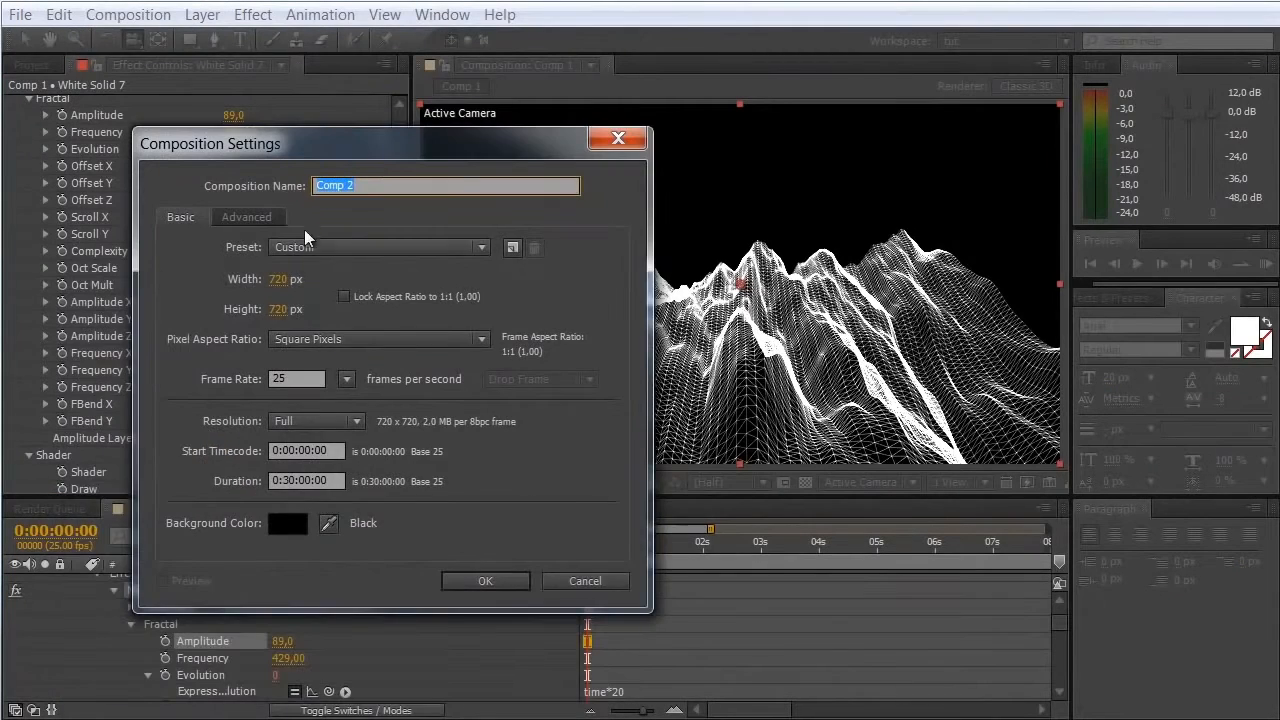
pyautogui.click(283, 280)
pyautogui.write('512')
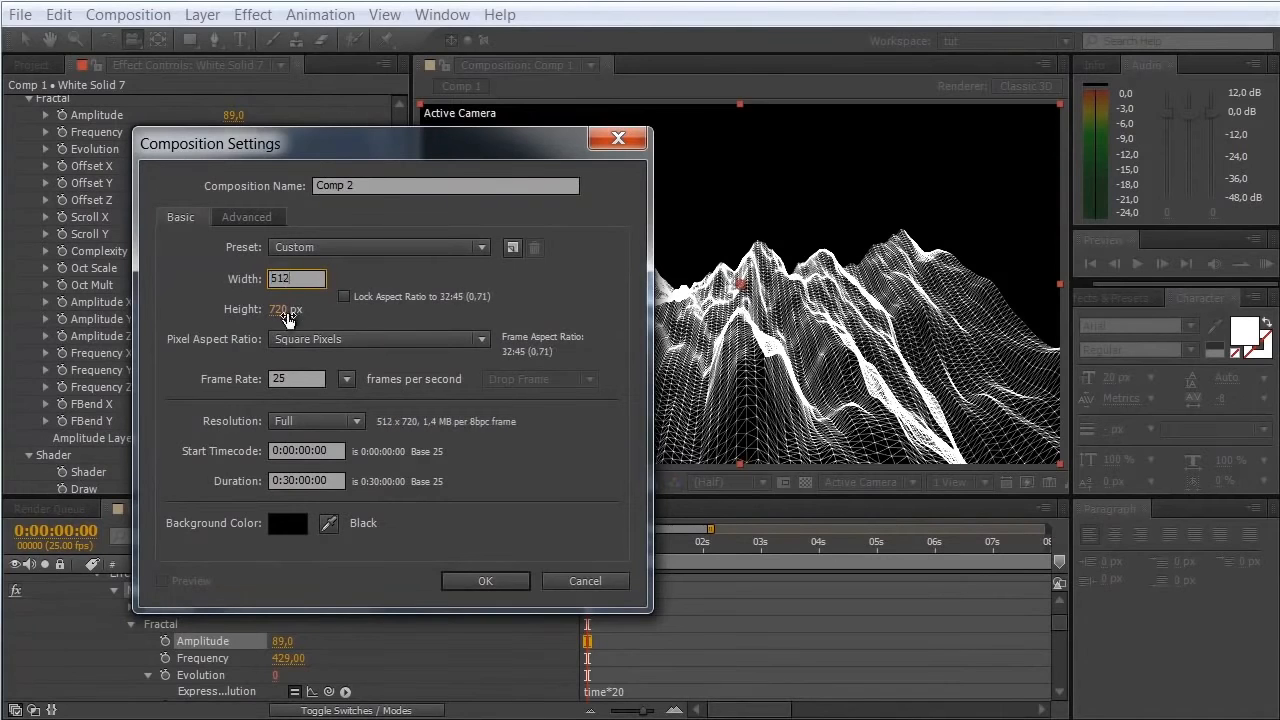
pyautogui.click(283, 309)
pyautogui.write('512')
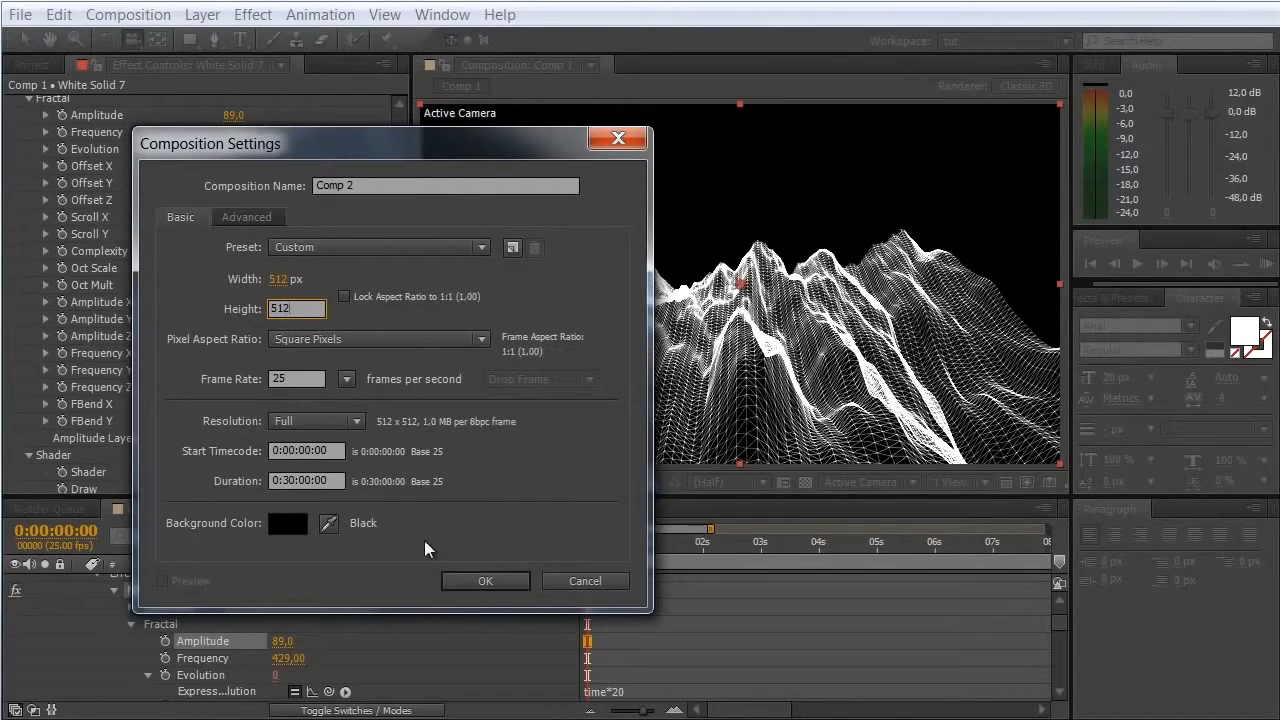
pyautogui.click(485, 581)
# Step: Add a white 512 x 512 px solid to Comp 2
pyautogui.click(202, 14)
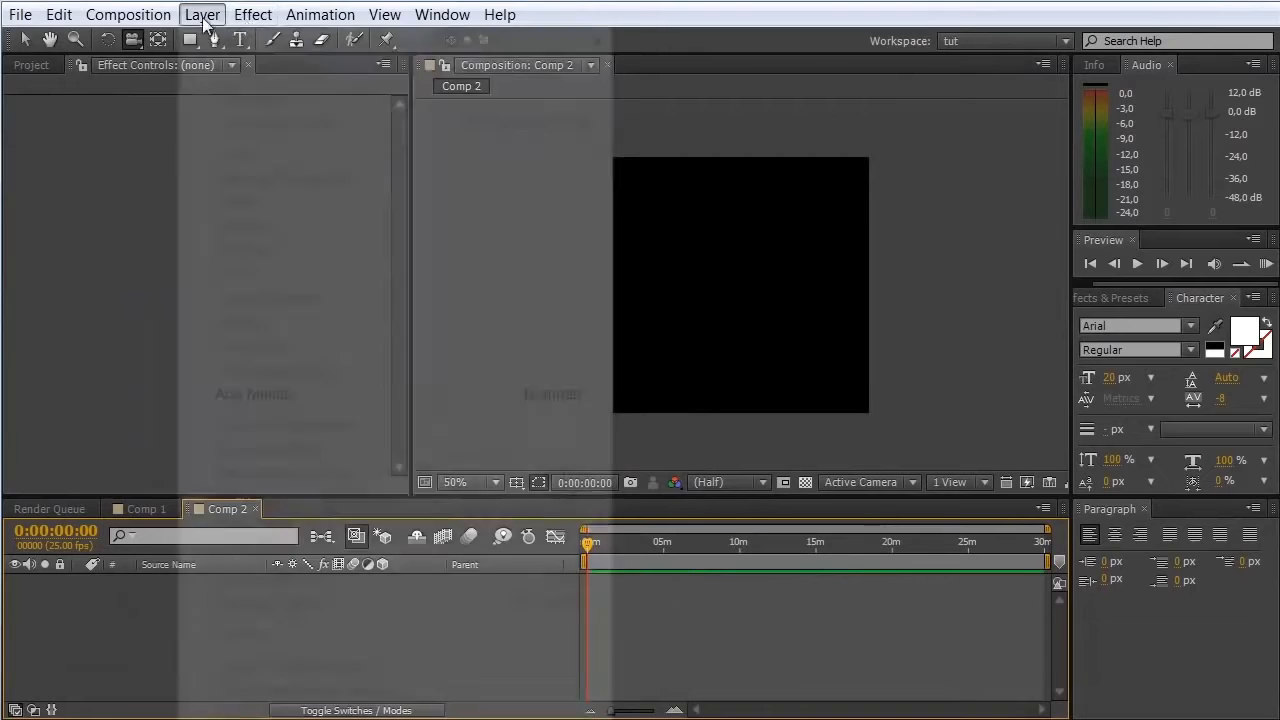
pyautogui.moveTo(388, 44)
pyautogui.click(679, 64)
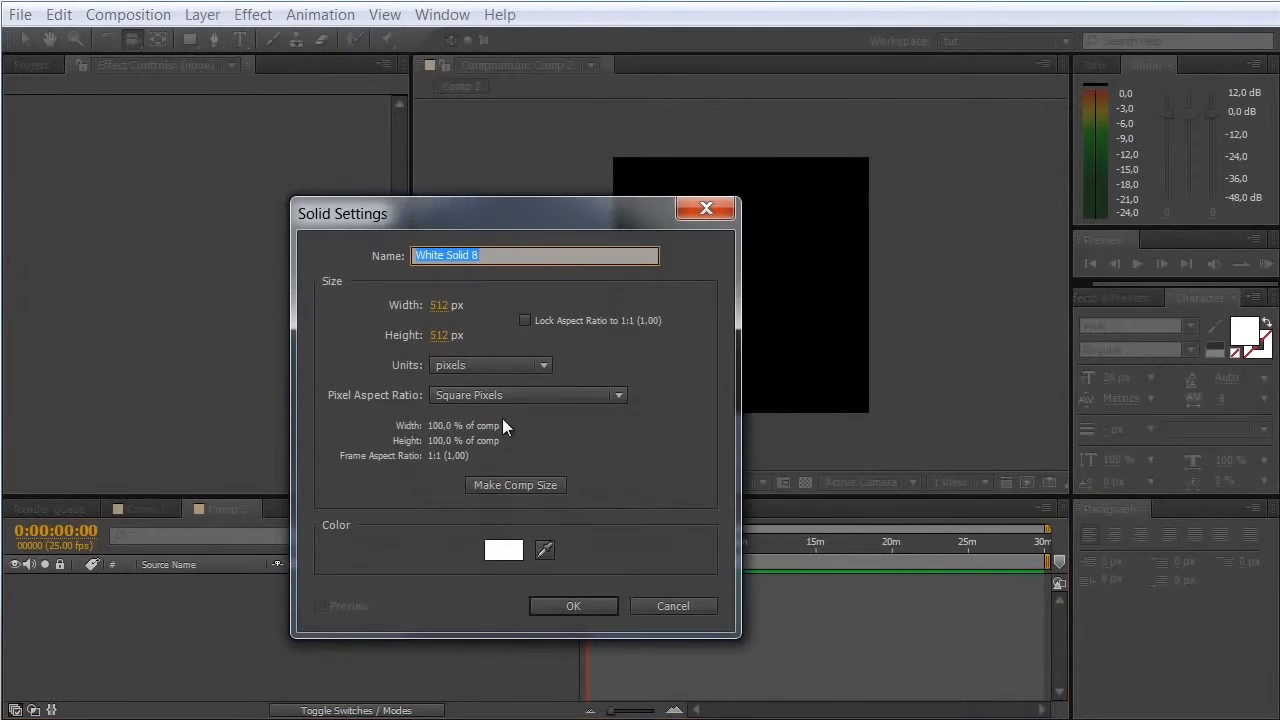
pyautogui.click(559, 600)
# Step: Apply the Circle effect to the new solid and feather its outer edge into a soft radial glow
pyautogui.click(253, 14)
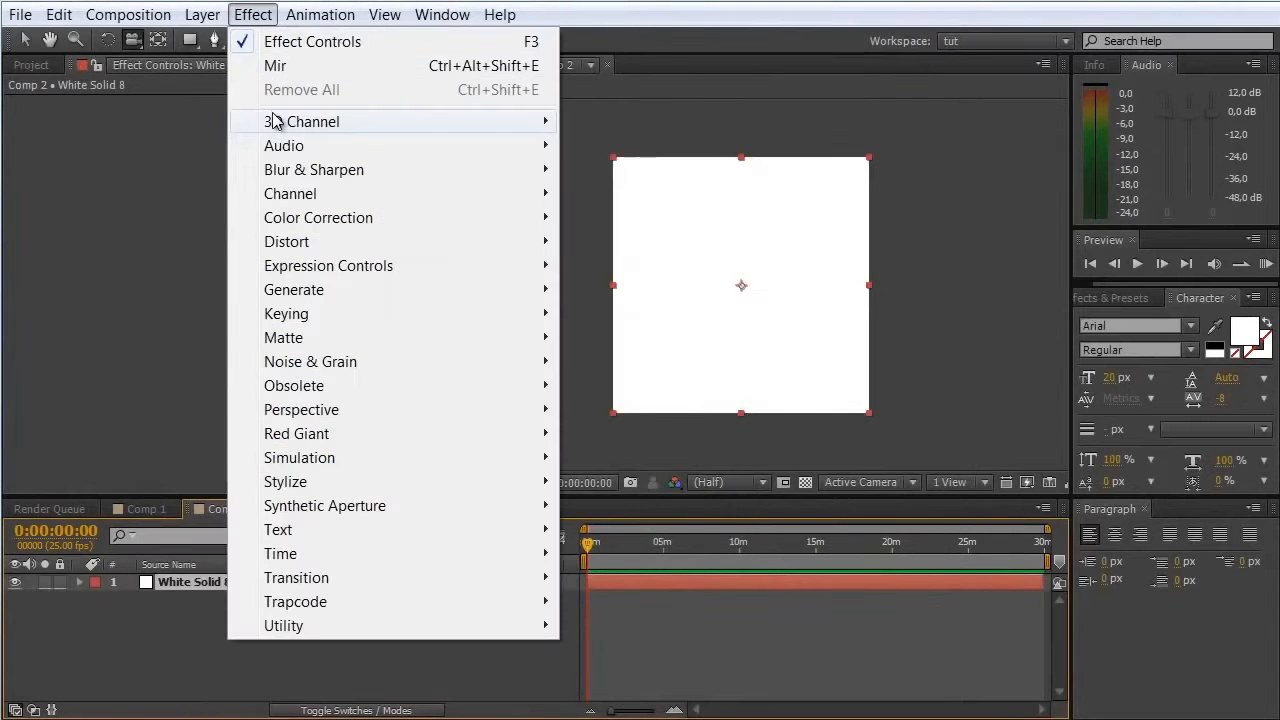
pyautogui.moveTo(290, 289)
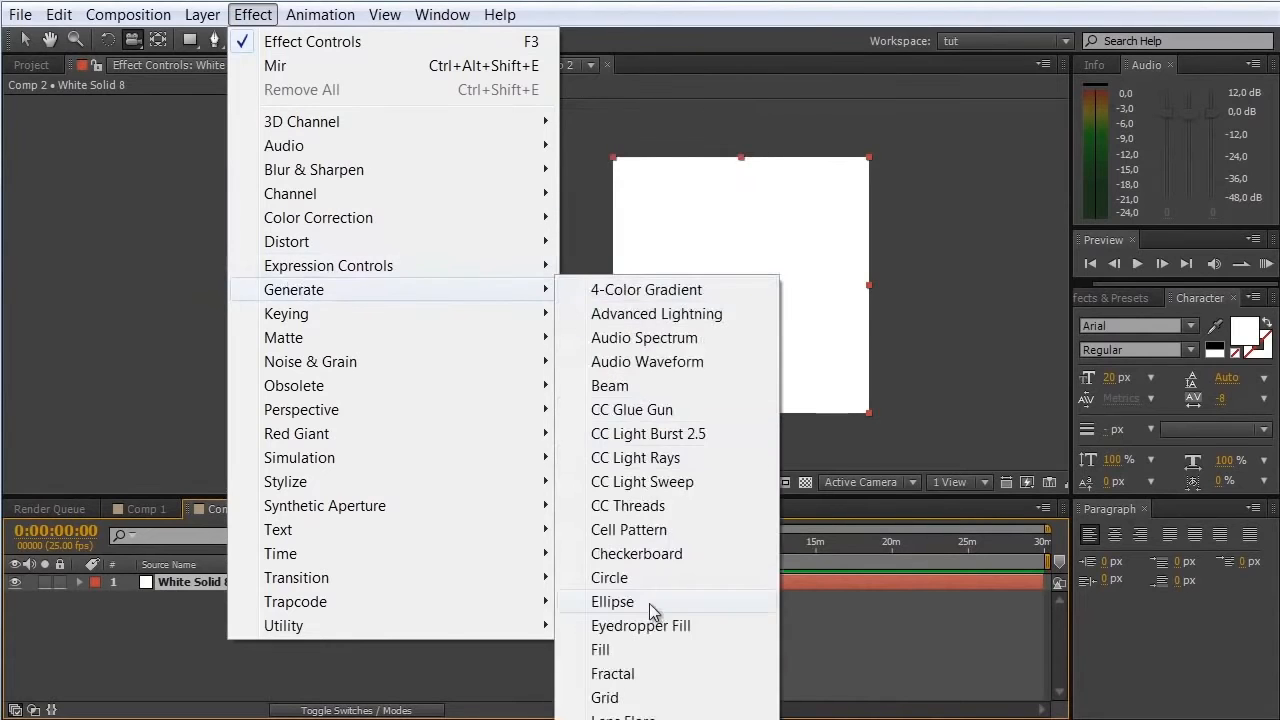
pyautogui.click(609, 578)
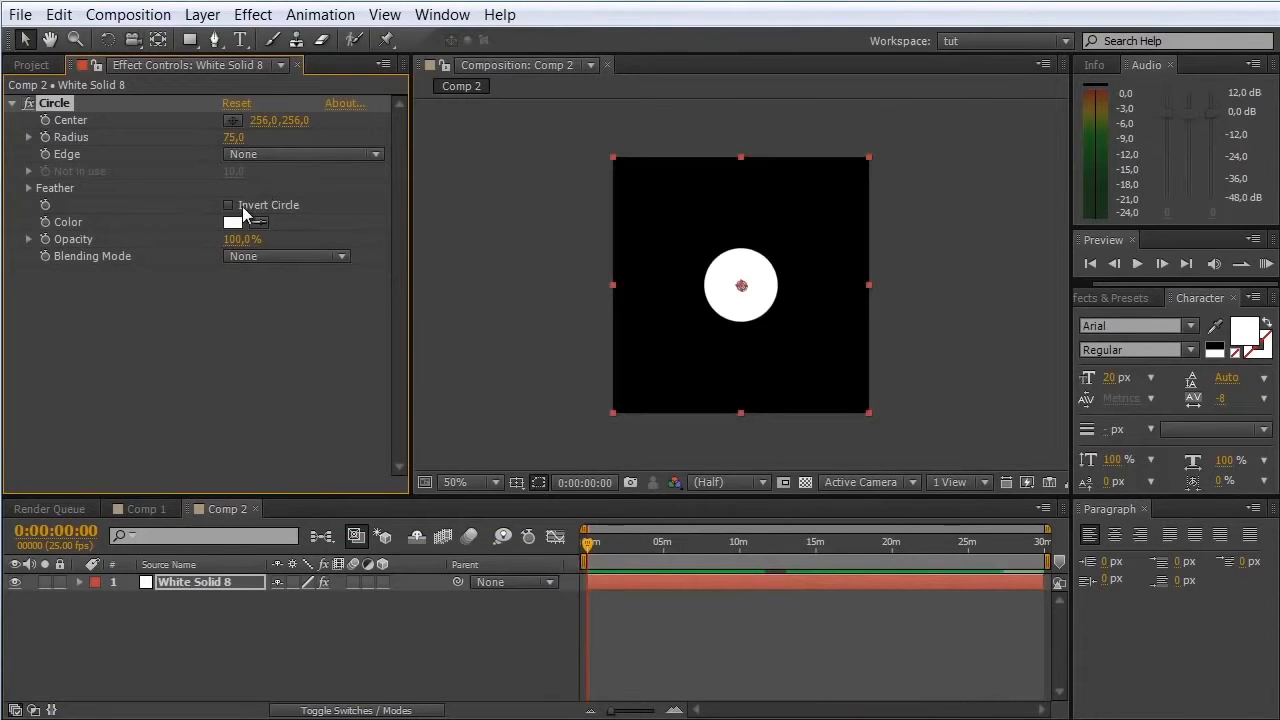
pyautogui.click(29, 188)
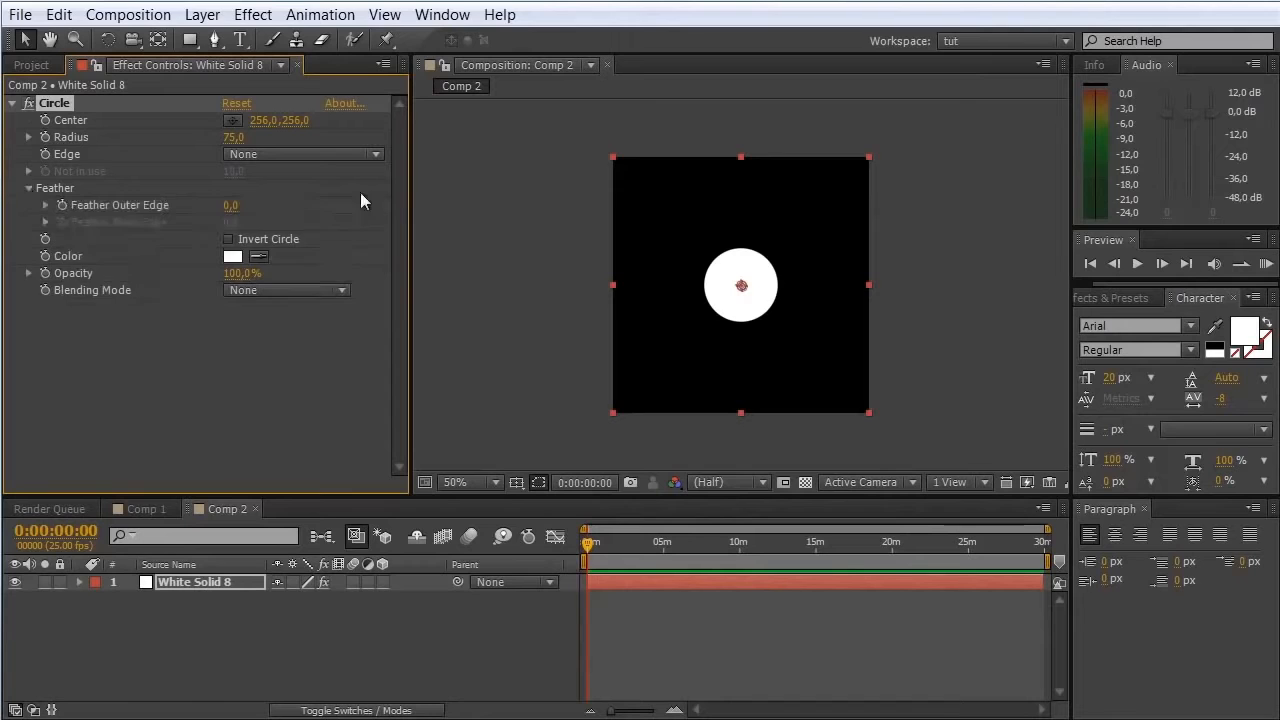
pyautogui.moveTo(233, 205); pyautogui.dragTo(374, 199)
# Step: Open Comp 1, add Comp 2 to it as a layer above White Solid 7, and hide that layer
pyautogui.click(31, 66)
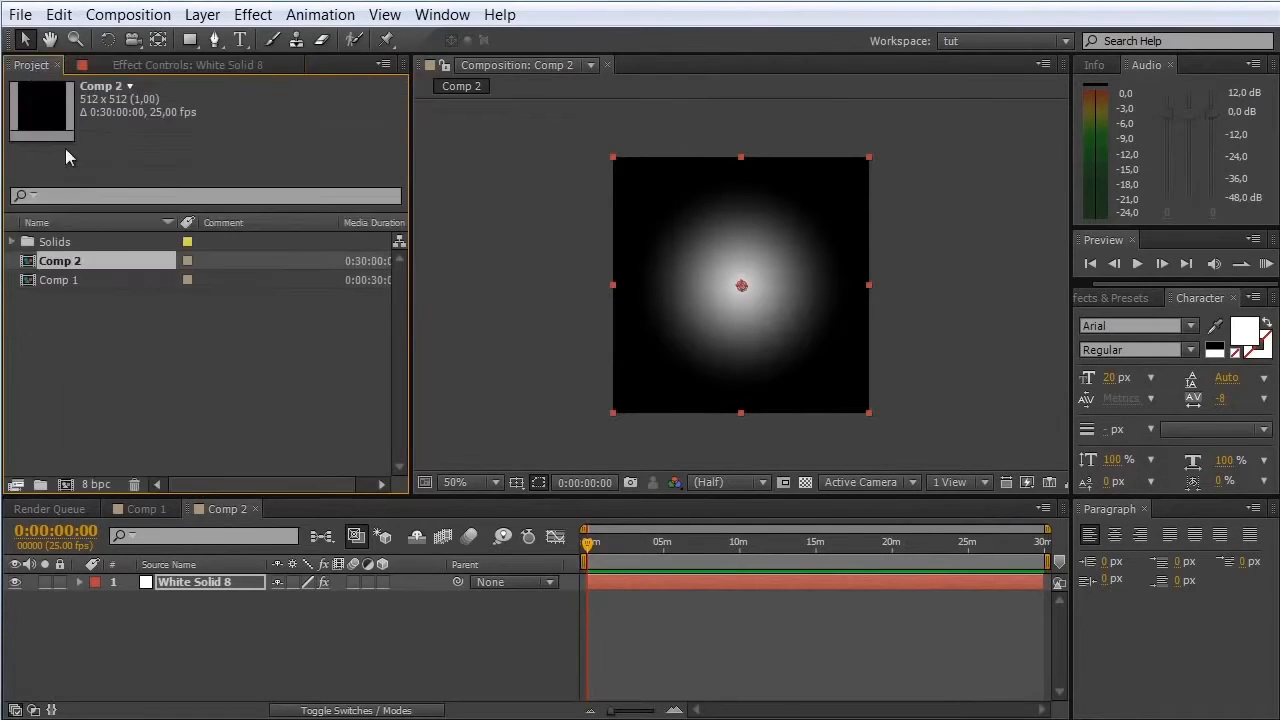
pyautogui.doubleClick(73, 279)
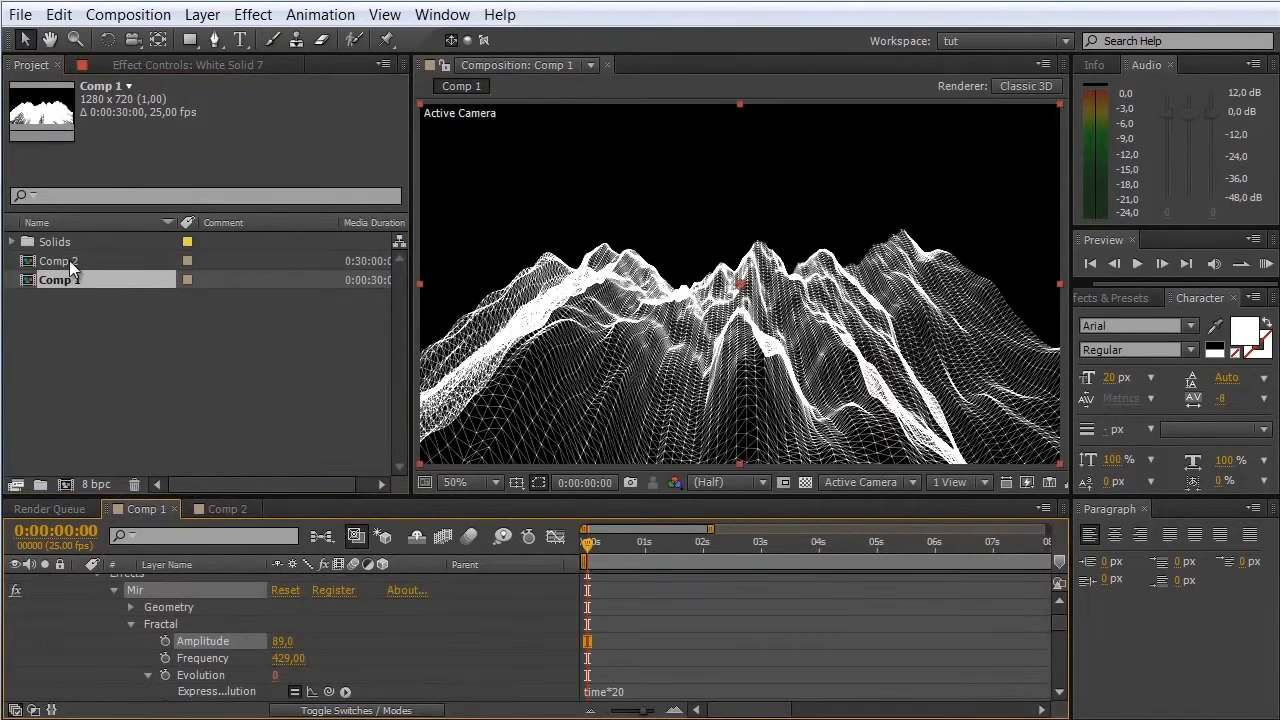
pyautogui.moveTo(62, 260); pyautogui.dragTo(548, 248)
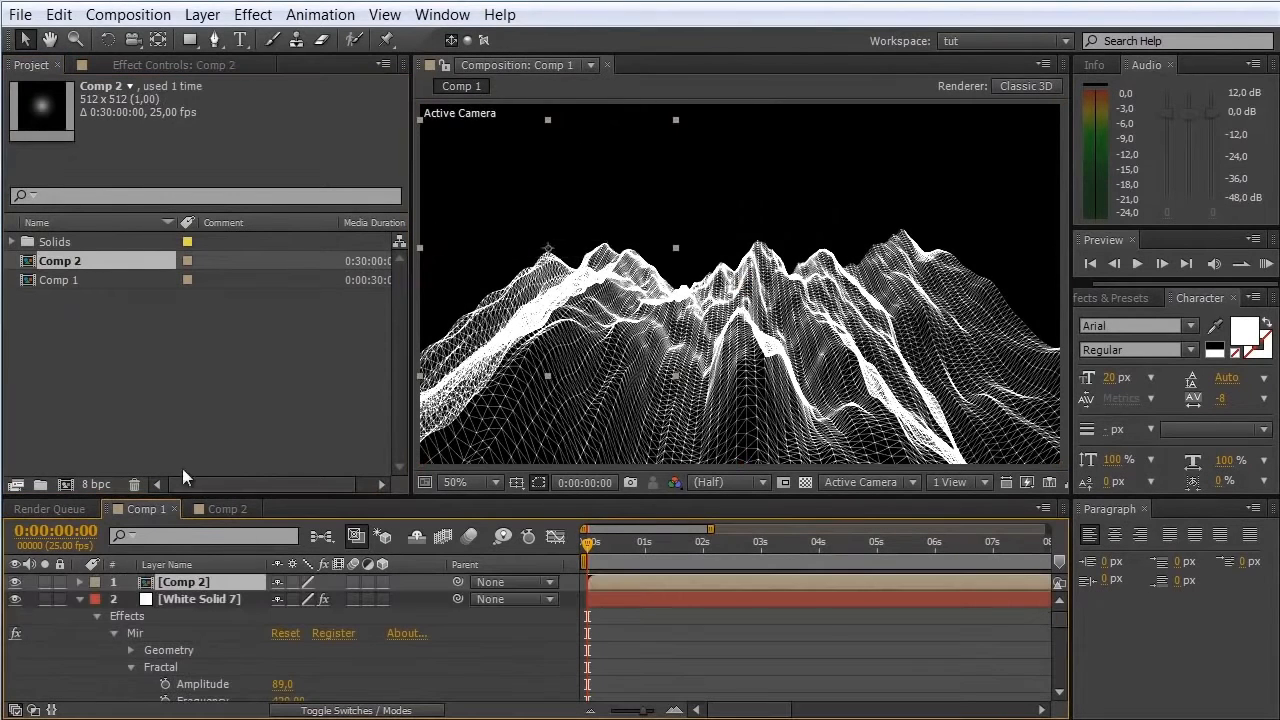
pyautogui.click(15, 583)
# Step: Set the fractal's Amplitude Layer to Comp 2 in the Mir effect on White Solid 7
pyautogui.click(205, 598)
pyautogui.click(201, 64)
pyautogui.scroll(-5, 220, 358)
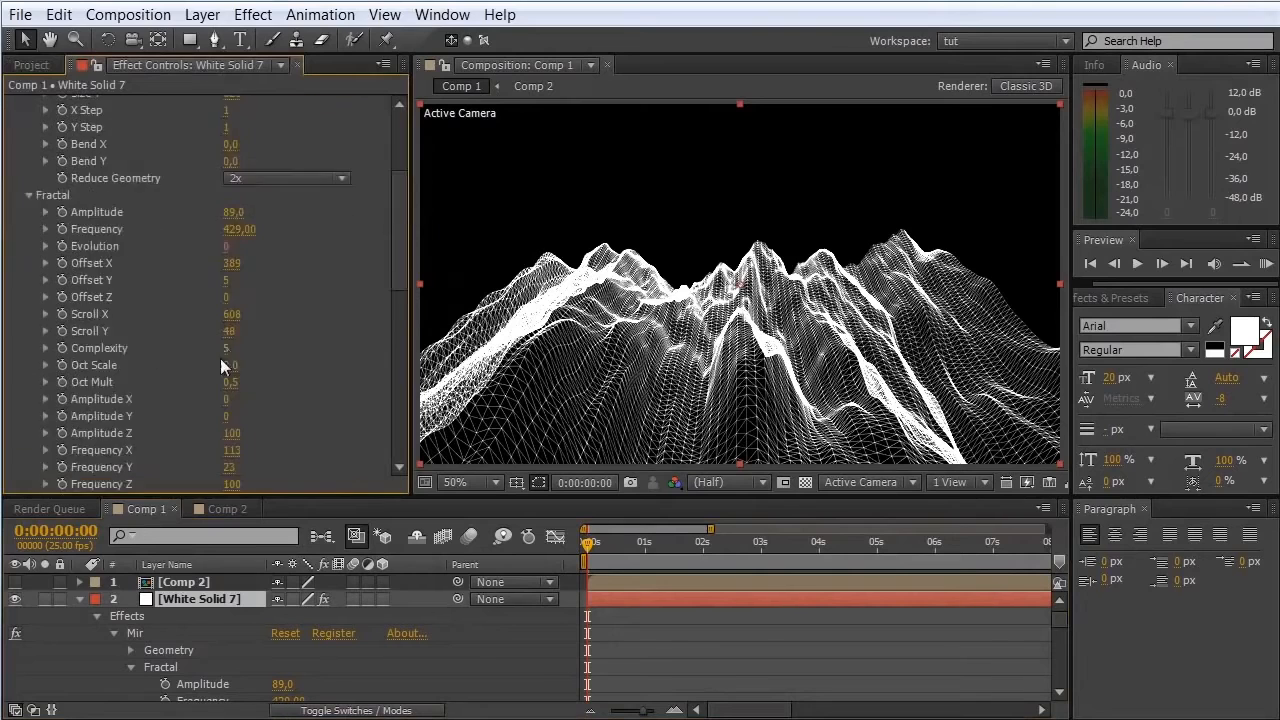
pyautogui.scroll(-4, 220, 358)
pyautogui.click(251, 358)
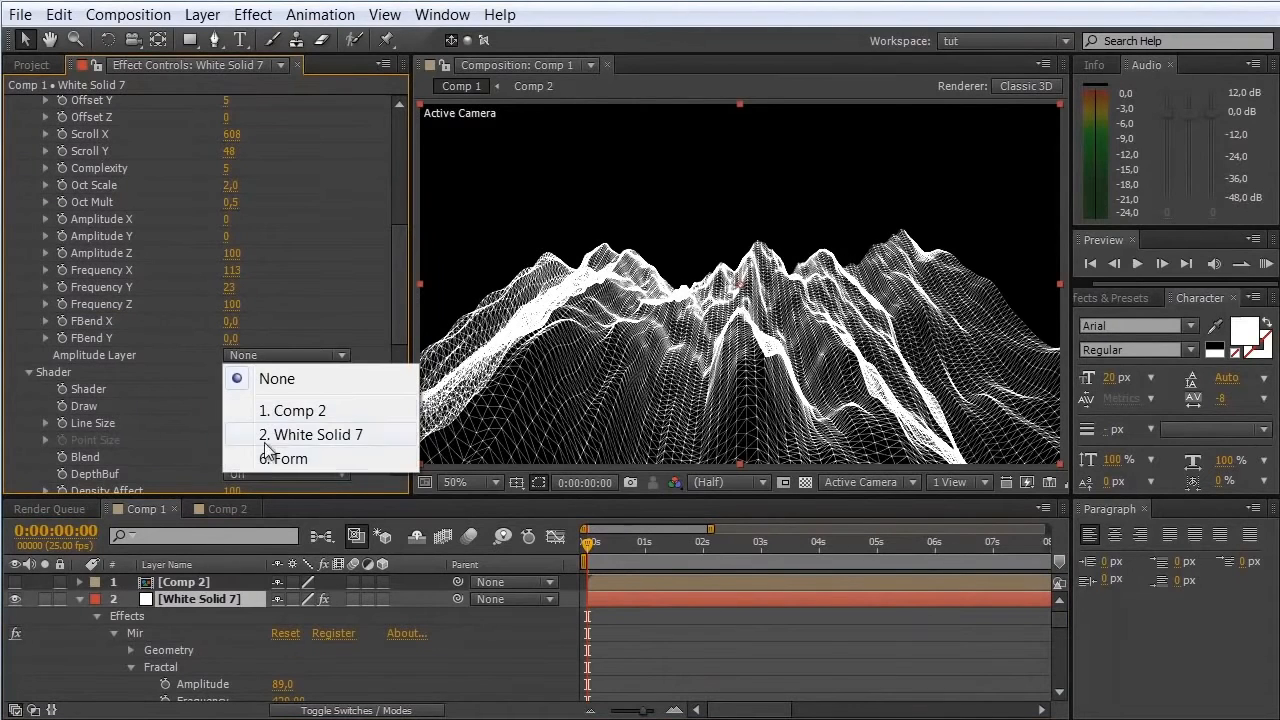
pyautogui.click(284, 412)
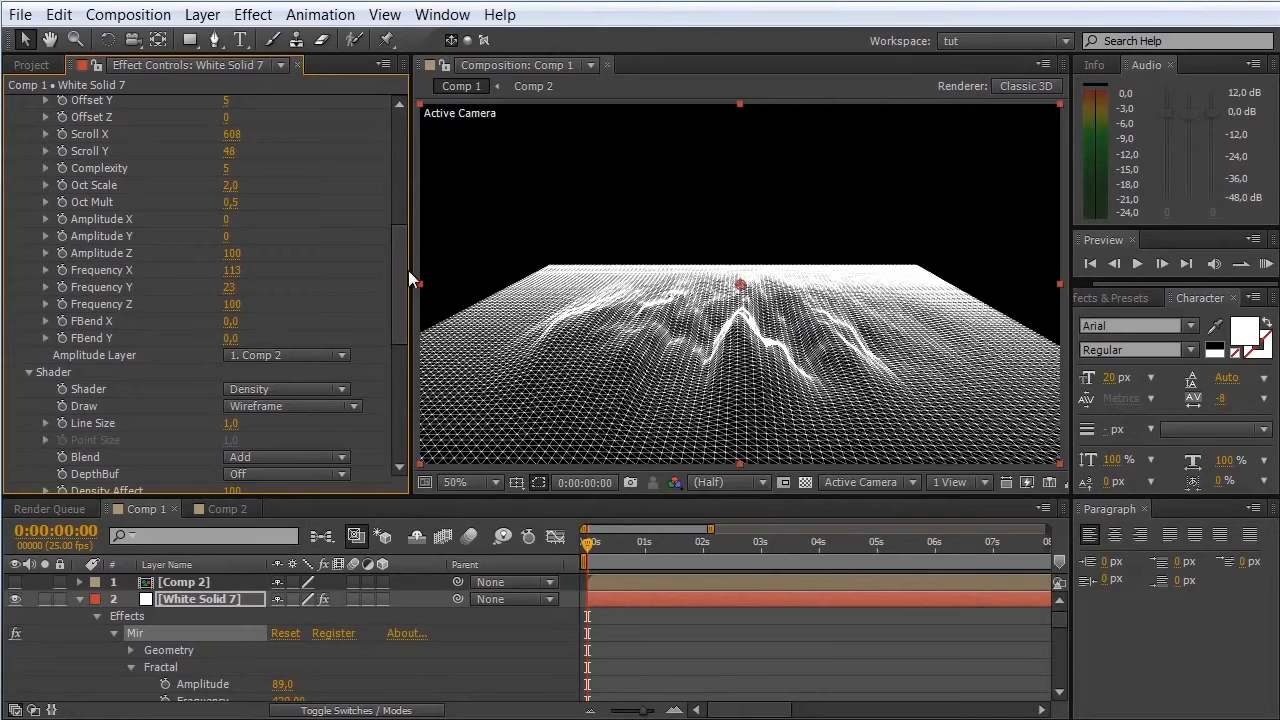
# Step: Raise the fractal's Amplitude to 261
pyautogui.moveTo(398, 268); pyautogui.dragTo(389, 251)
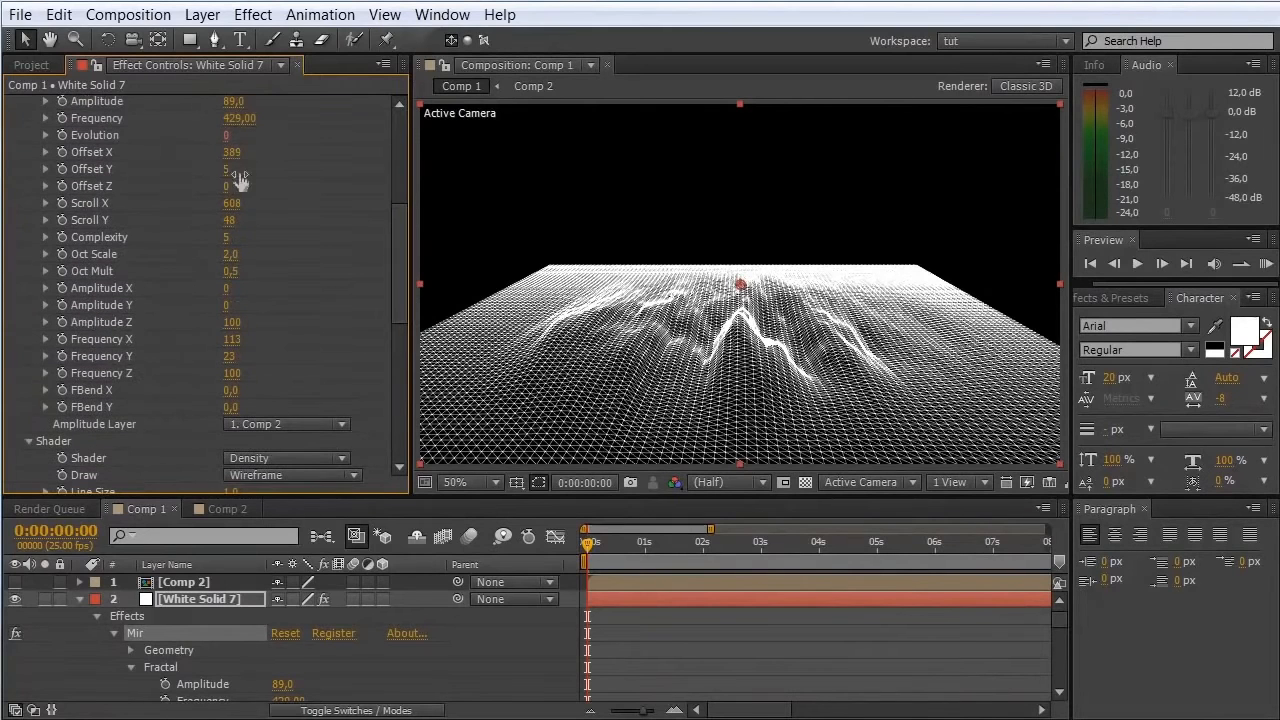
pyautogui.scroll(5, 245, 266)
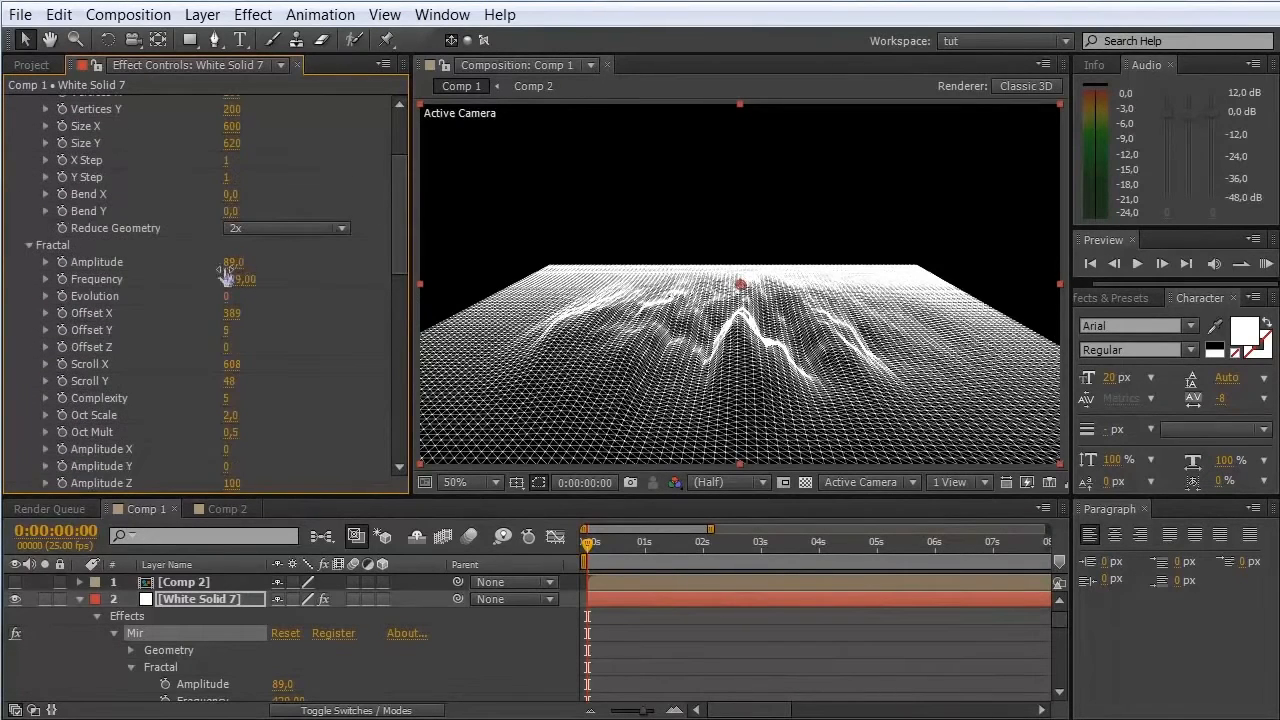
pyautogui.moveTo(226, 274); pyautogui.dragTo(835, 276)
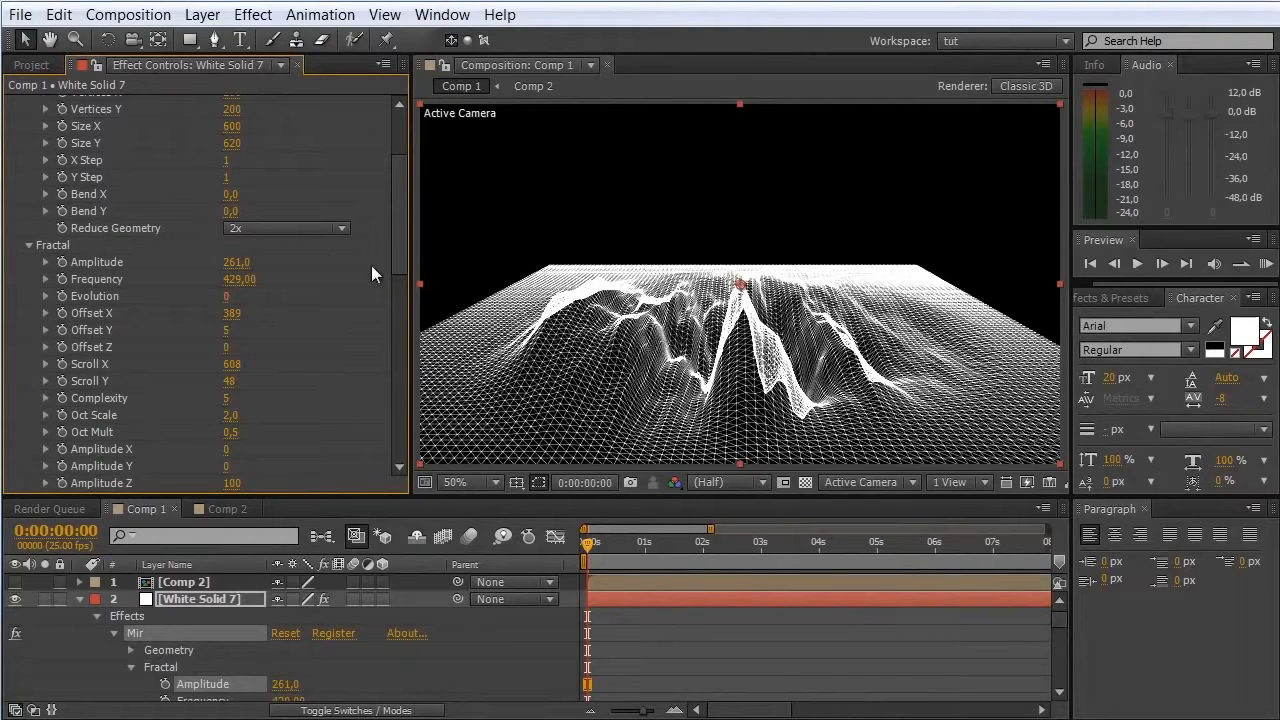
# Step: Set the fractal's Amplitude Layer back to None and lower its Amplitude to 97
pyautogui.scroll(-1, 398, 210)
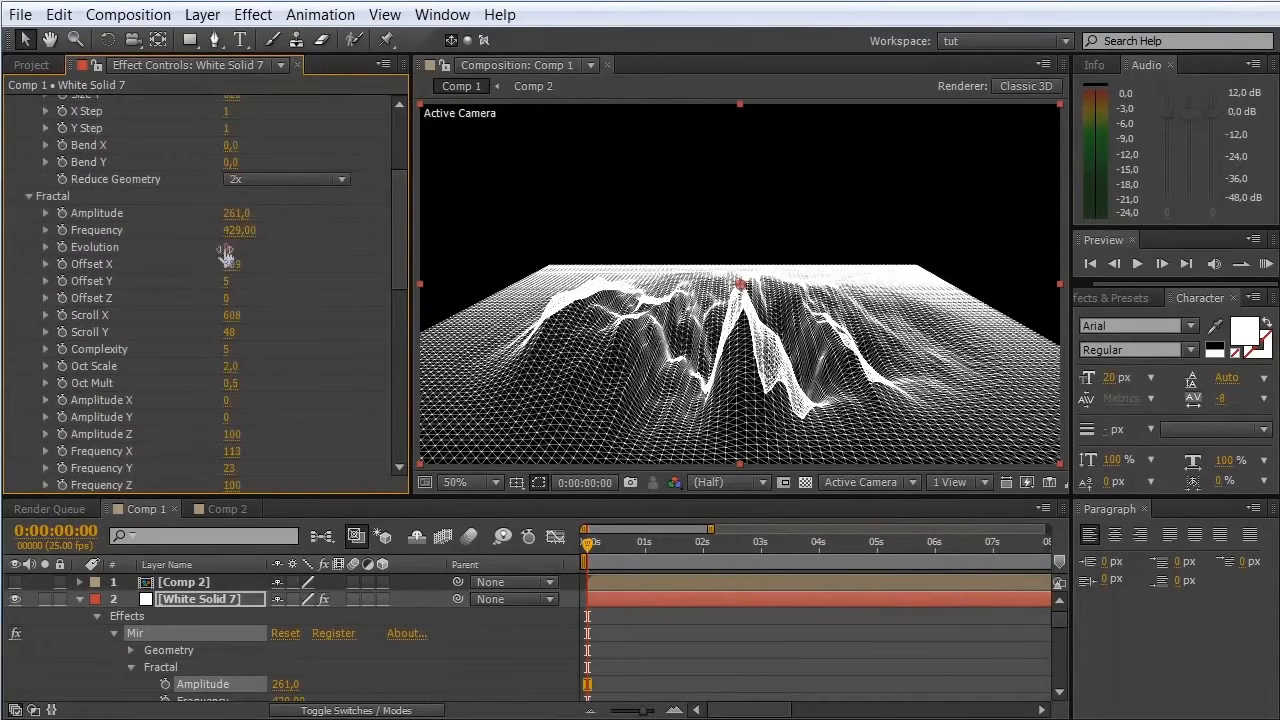
pyautogui.moveTo(407, 203); pyautogui.dragTo(403, 224)
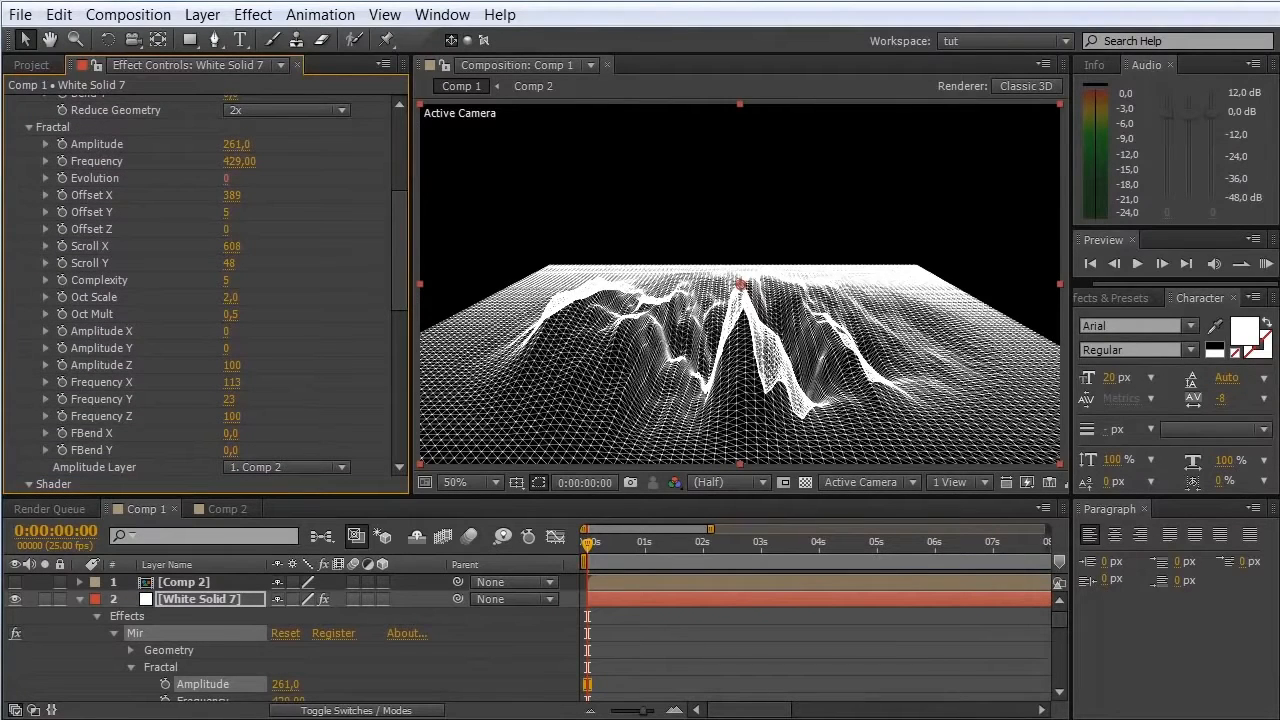
pyautogui.moveTo(403, 224); pyautogui.dragTo(402, 248)
pyautogui.click(283, 424)
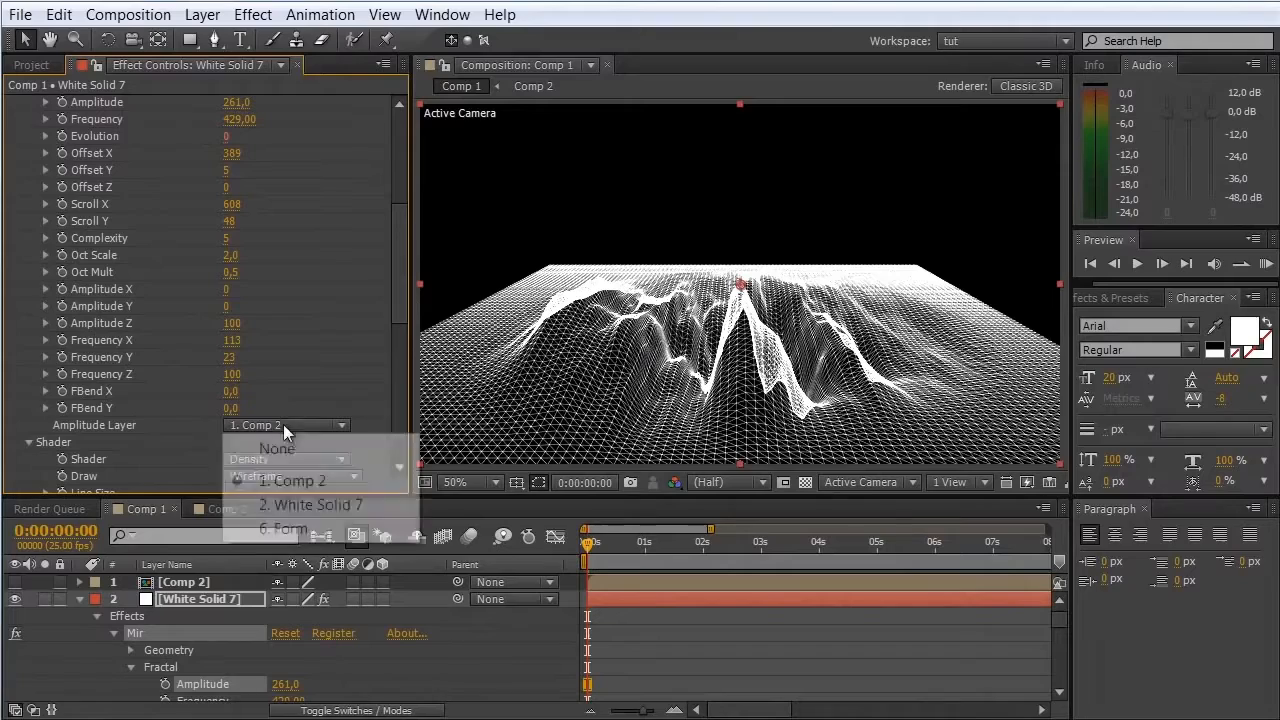
pyautogui.click(277, 449)
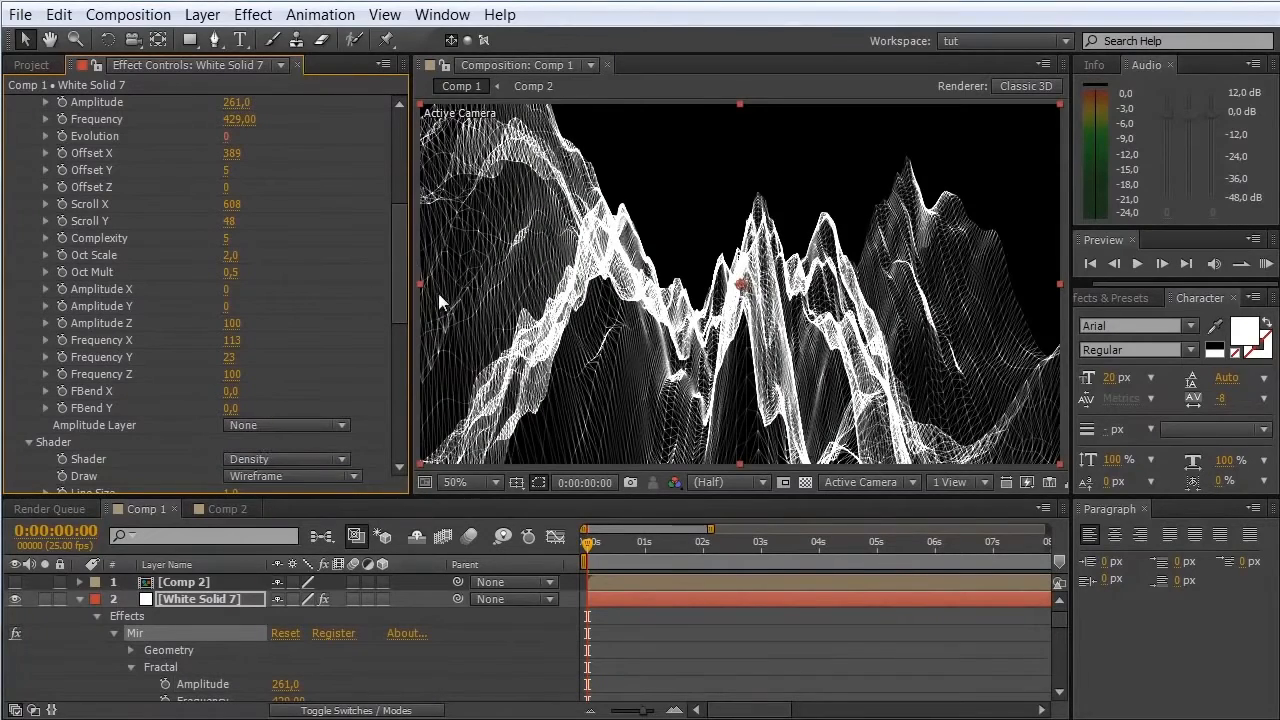
pyautogui.moveTo(400, 217); pyautogui.dragTo(400, 157)
pyautogui.moveTo(239, 298); pyautogui.dragTo(93, 318)
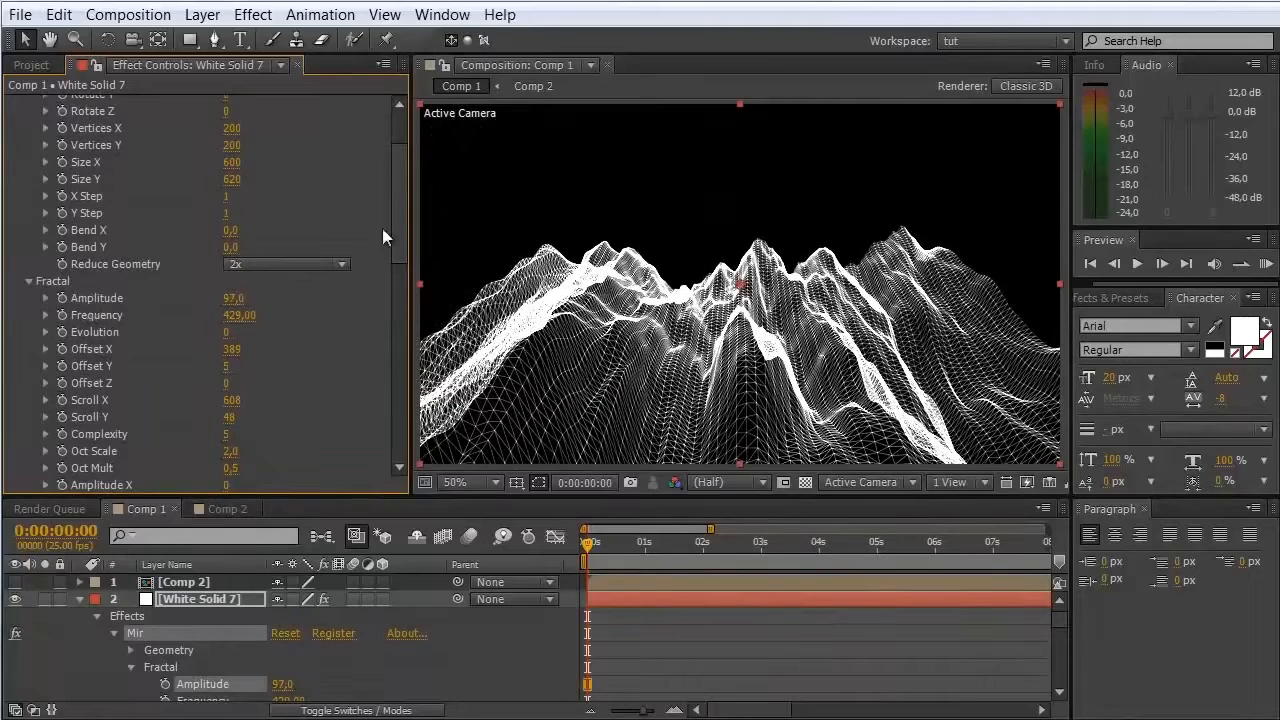
# Step: Try a different Rotate X value in the Mir geometry and undo the changes
pyautogui.moveTo(395, 213); pyautogui.dragTo(405, 176)
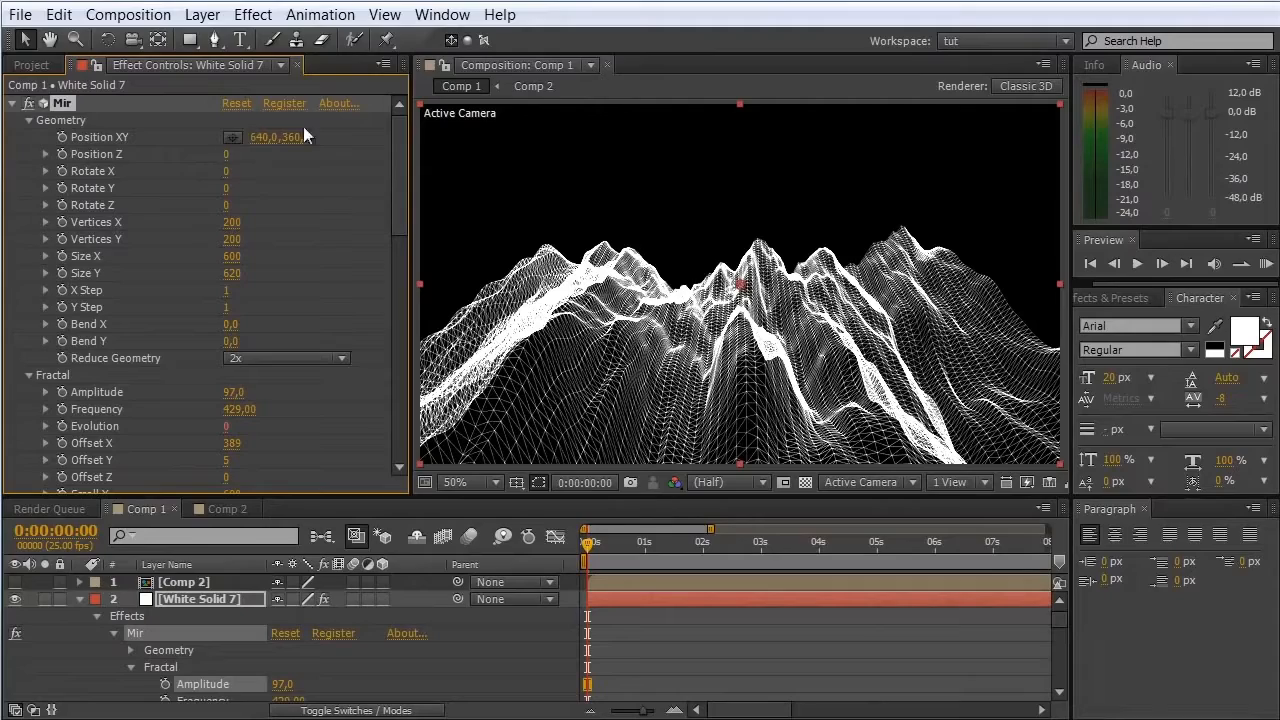
pyautogui.moveTo(265, 145); pyautogui.dragTo(252, 176)
pyautogui.hotkey('ctrl', 'z')
pyautogui.hotkey('ctrl', 'z')
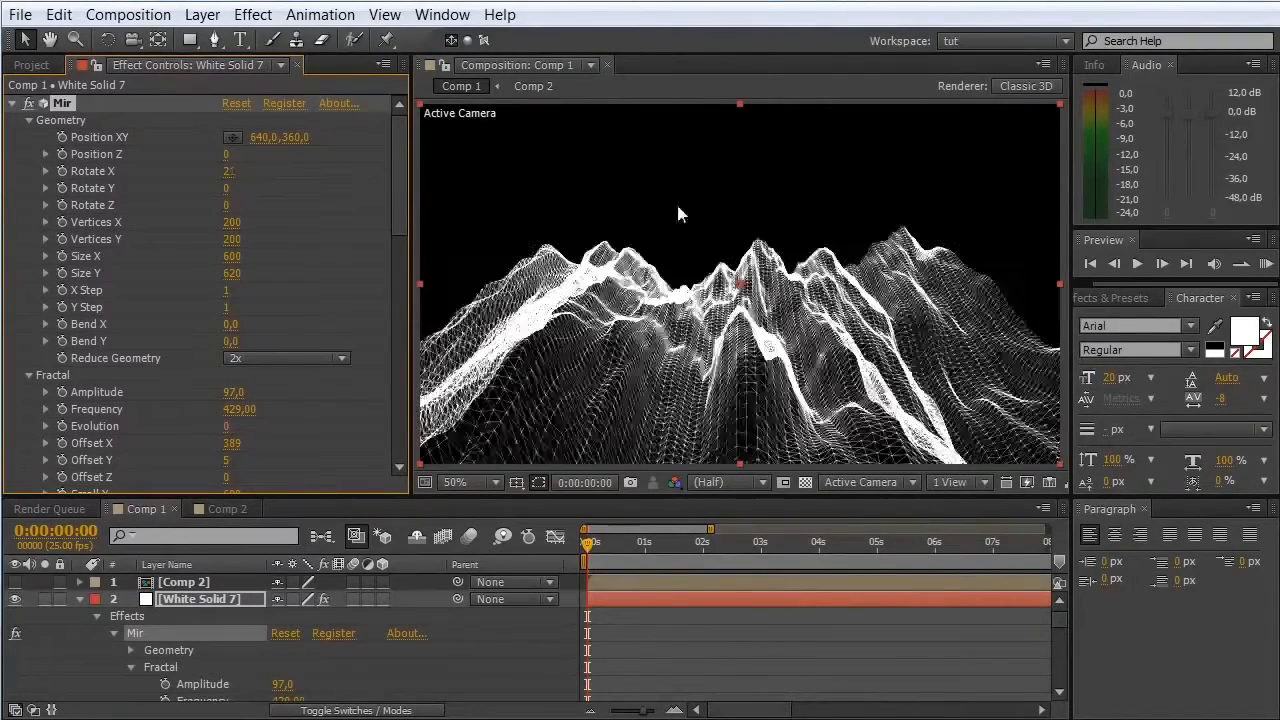
# Step: Try orbiting the camera around the terrain and undo the camera move
pyautogui.click(132, 41)
pyautogui.moveTo(620, 259); pyautogui.dragTo(580, 220)
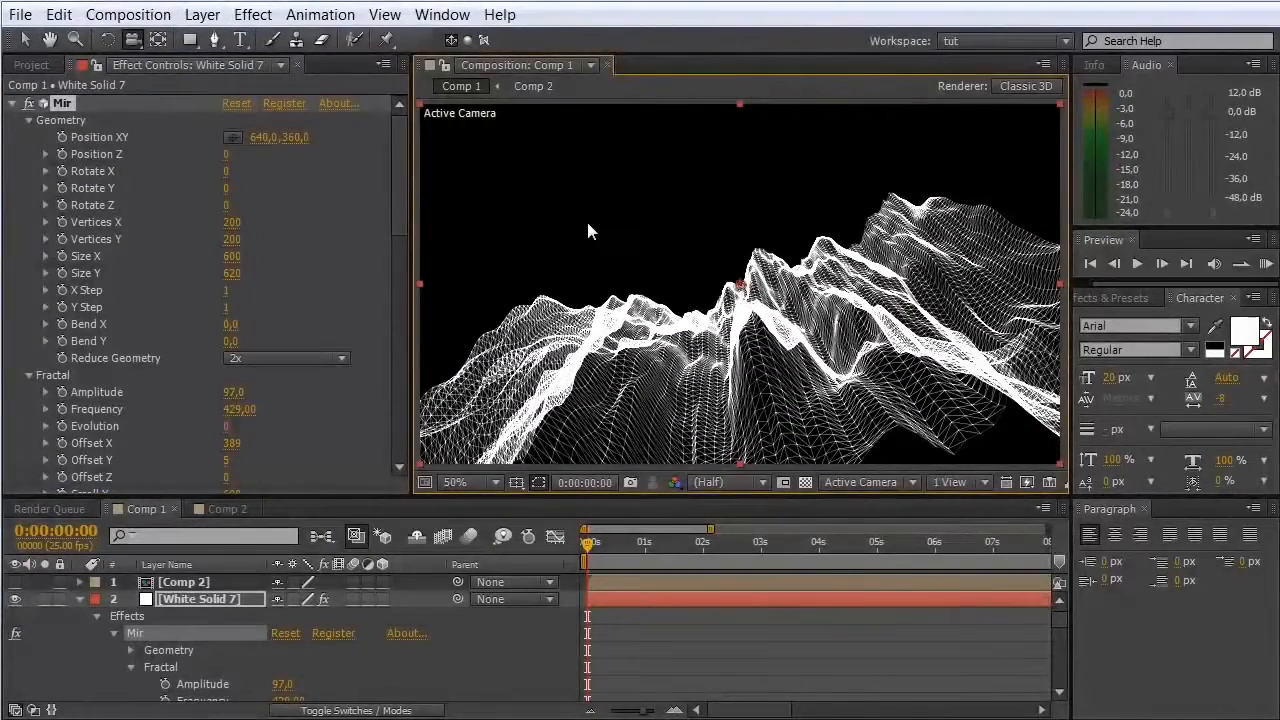
pyautogui.hotkey('ctrl', 'z')
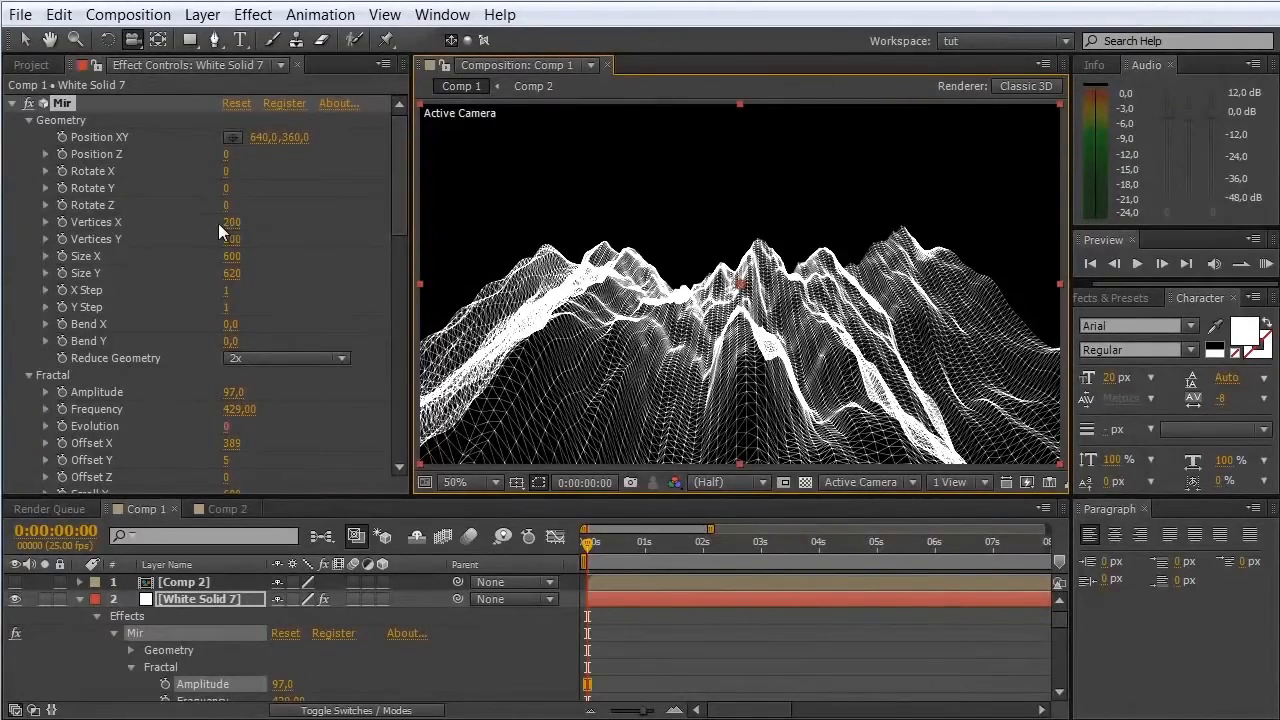
# Step: Increase the mesh density by raising Vertices X to 670 and Vertices Y to 793
pyautogui.moveTo(238, 230); pyautogui.dragTo(346, 229)
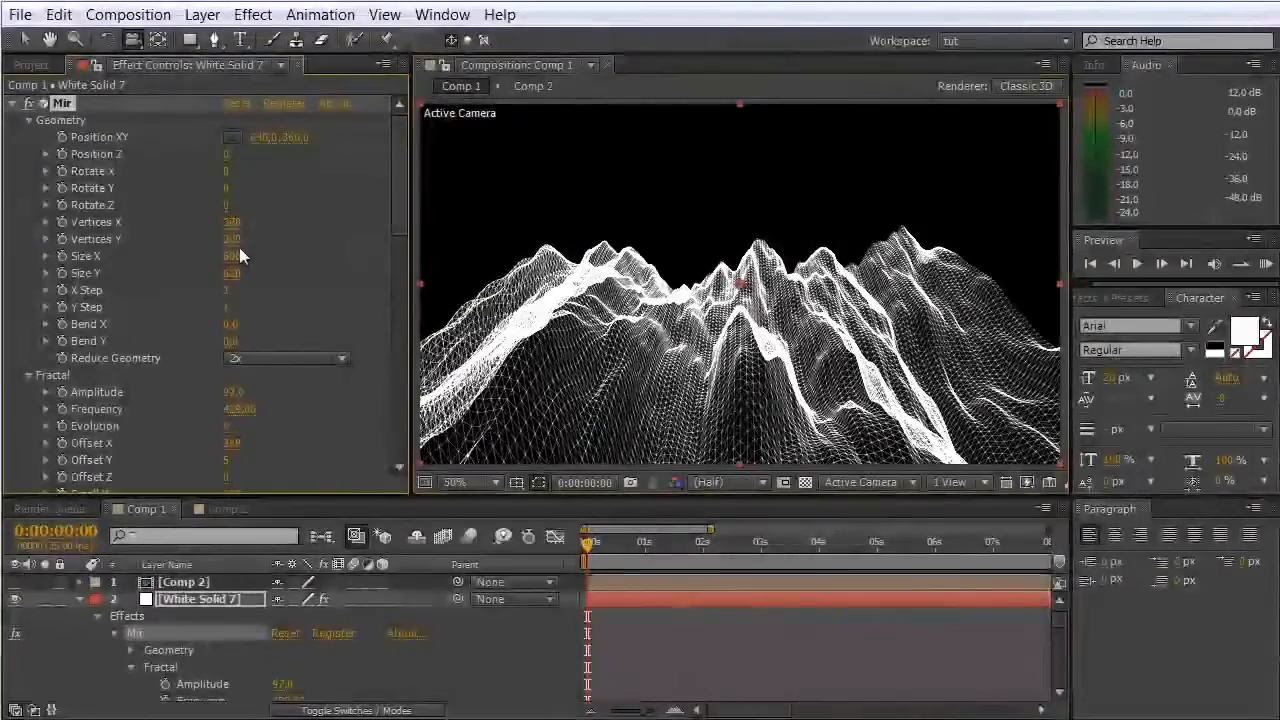
pyautogui.moveTo(240, 238); pyautogui.dragTo(450, 236)
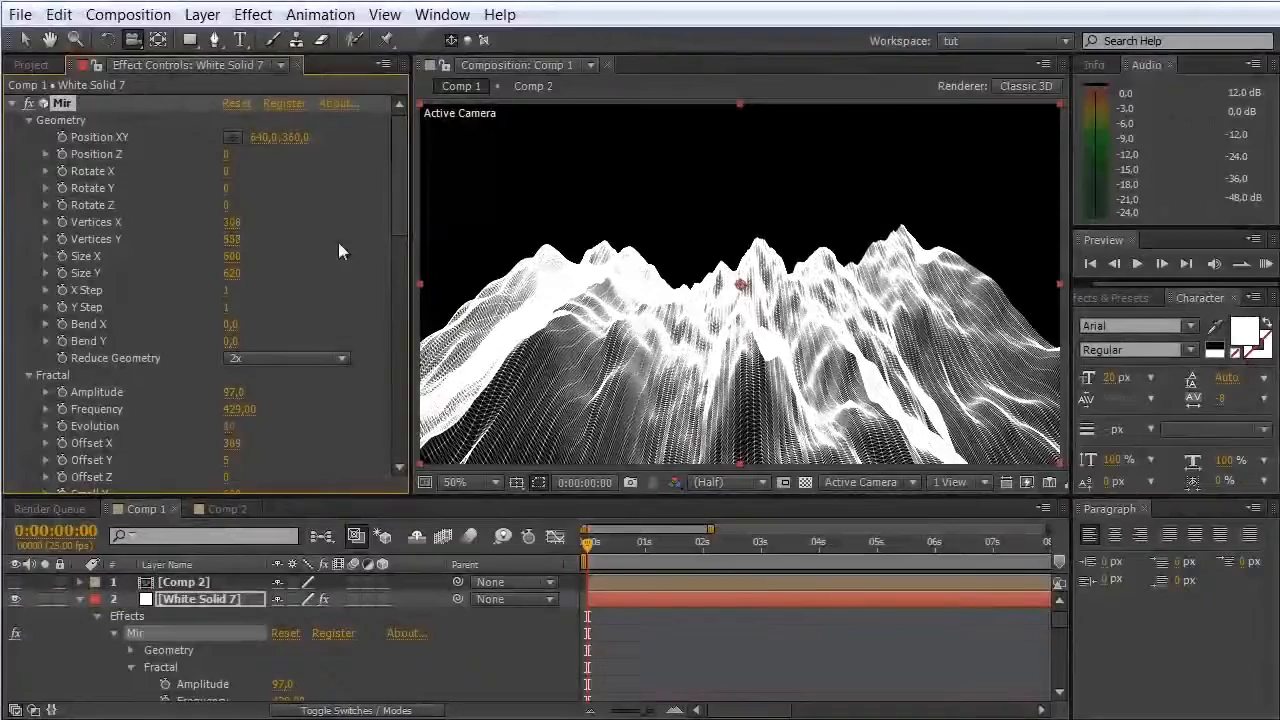
pyautogui.moveTo(230, 228); pyautogui.dragTo(330, 223)
pyautogui.moveTo(600, 235)
pyautogui.mouseDown()
pyautogui.moveTo(590, 262)
pyautogui.moveTo(584, 248)
pyautogui.mouseUp()
pyautogui.moveTo(236, 221); pyautogui.dragTo(443, 215)
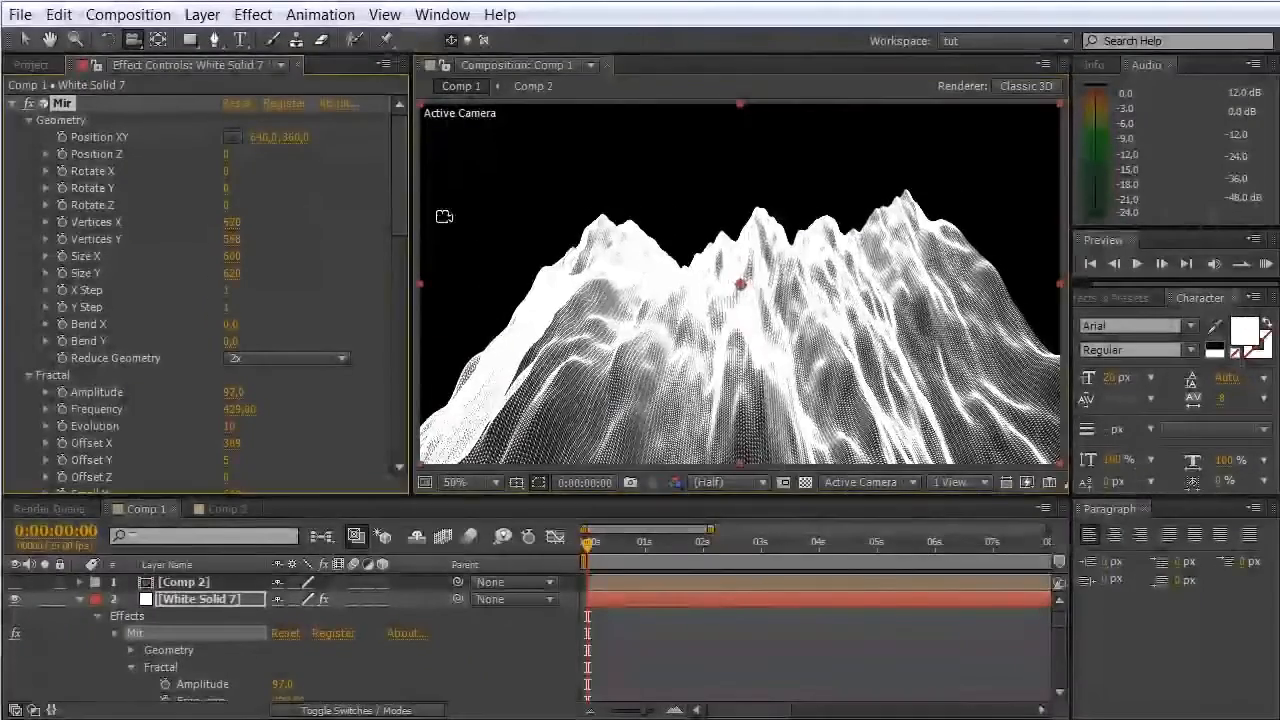
pyautogui.moveTo(580, 245)
pyautogui.mouseDown()
pyautogui.moveTo(588, 316)
pyautogui.moveTo(594, 248)
pyautogui.mouseUp()
pyautogui.moveTo(236, 241); pyautogui.dragTo(536, 272)
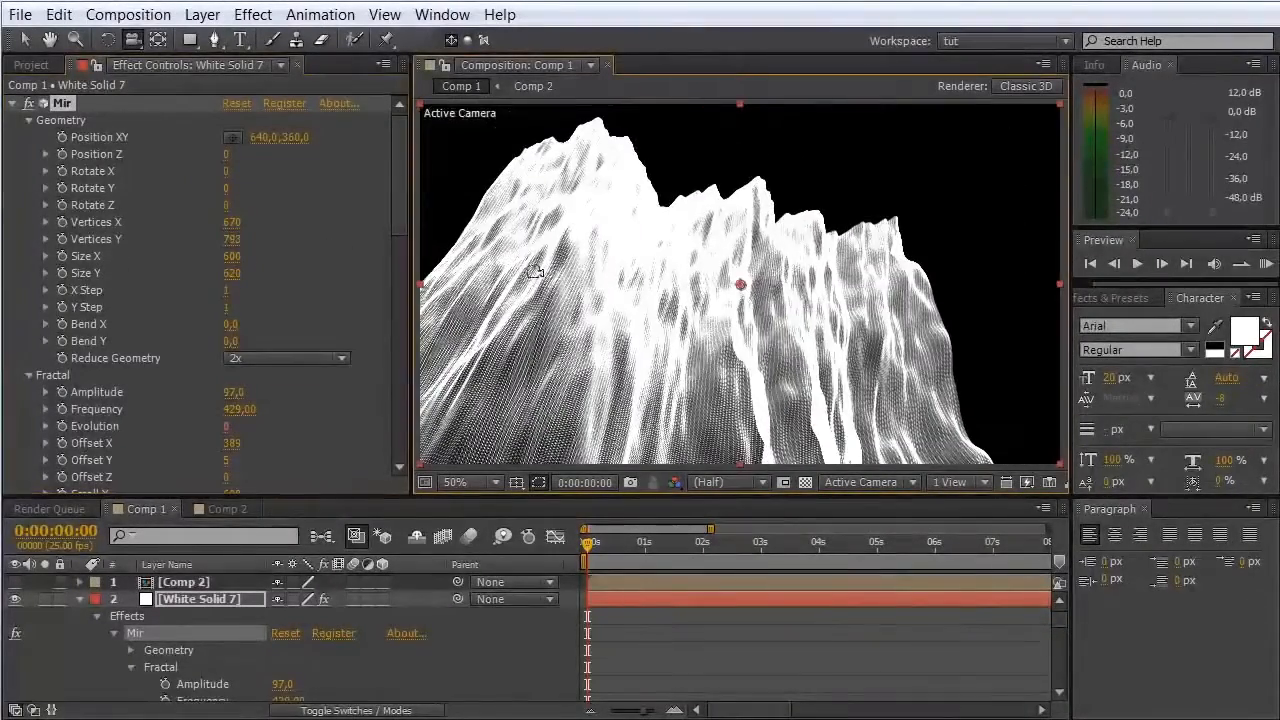
# Step: Raise the mesh's Vertices X to 869 and check the denser terrain from other camera angles
pyautogui.moveTo(236, 223); pyautogui.dragTo(436, 219)
pyautogui.moveTo(597, 234); pyautogui.dragTo(580, 194)
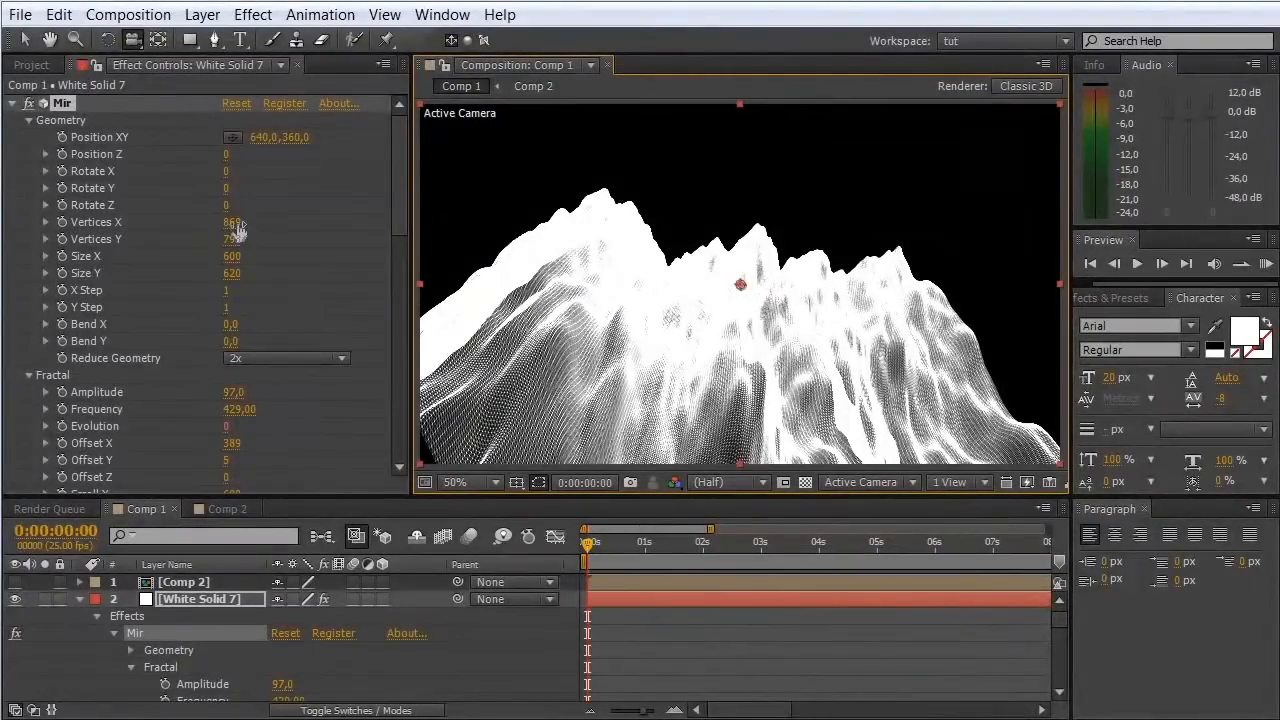
pyautogui.moveTo(598, 259); pyautogui.dragTo(566, 294)
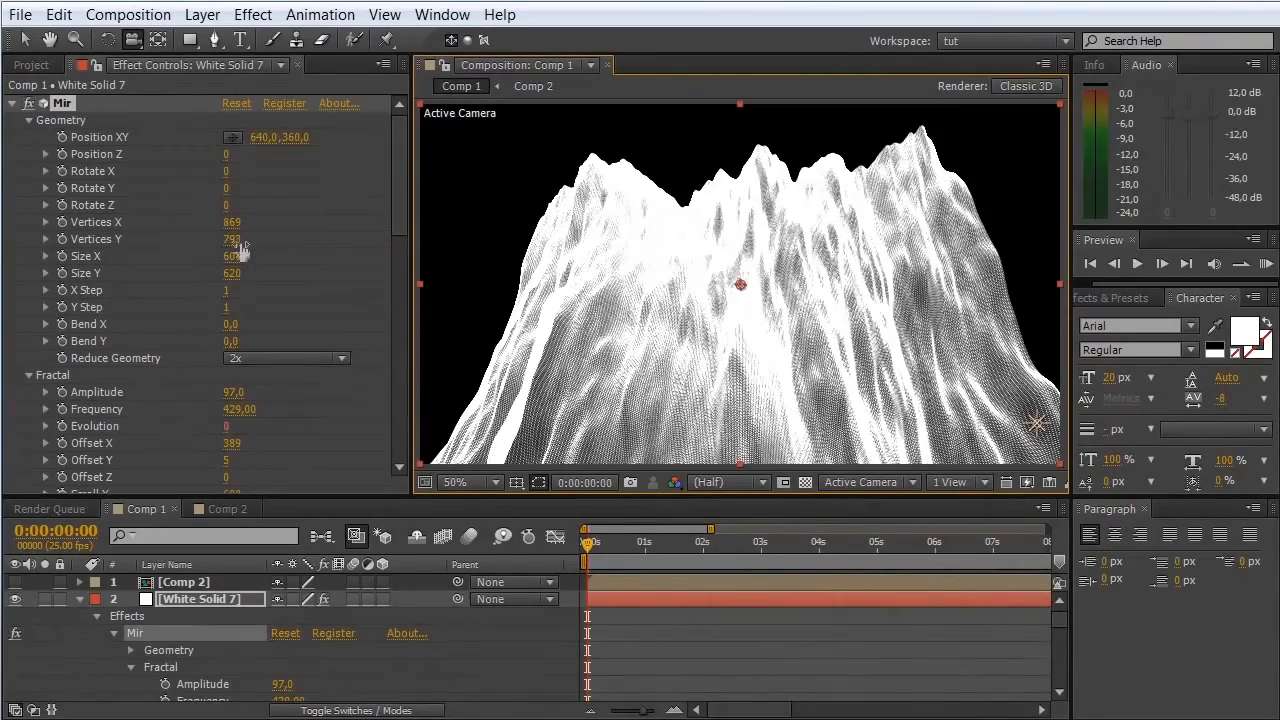
# Step: Reduce the mesh density to 200 for both Vertices X and Vertices Y, and hide the title/action safe guides
pyautogui.moveTo(686, 243); pyautogui.dragTo(667, 220)
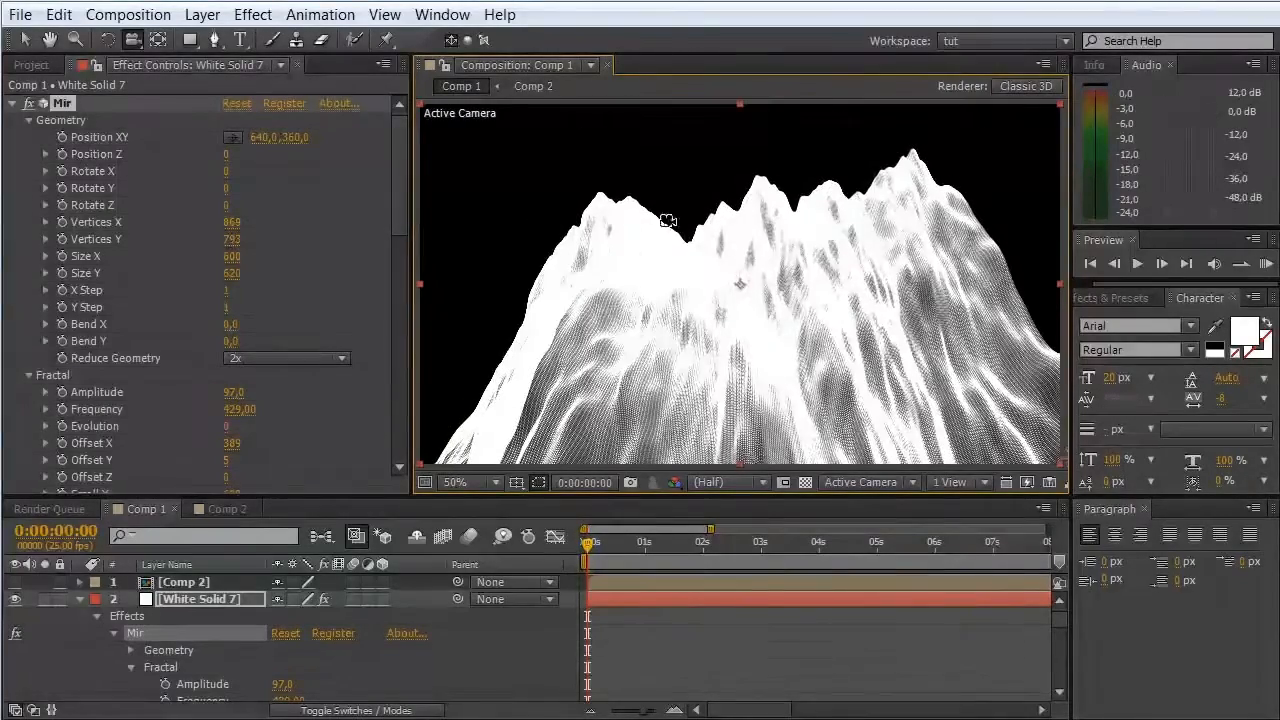
pyautogui.click(231, 223)
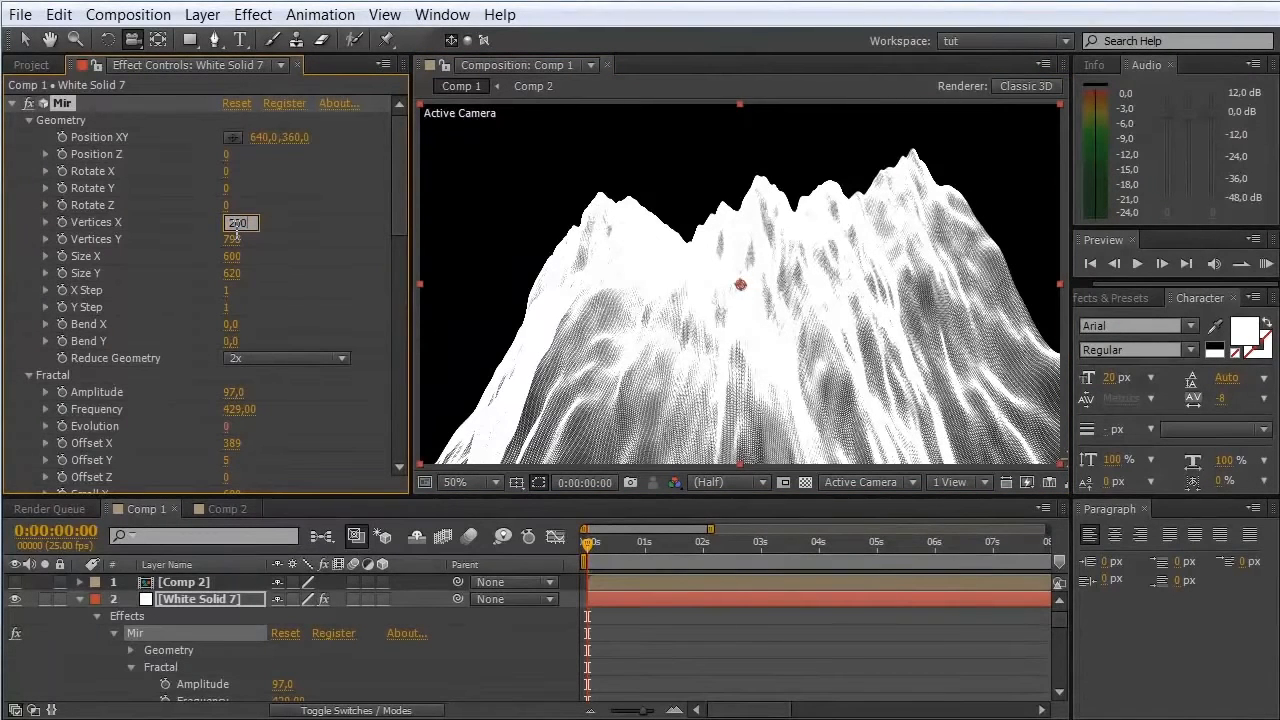
pyautogui.press('Tab')
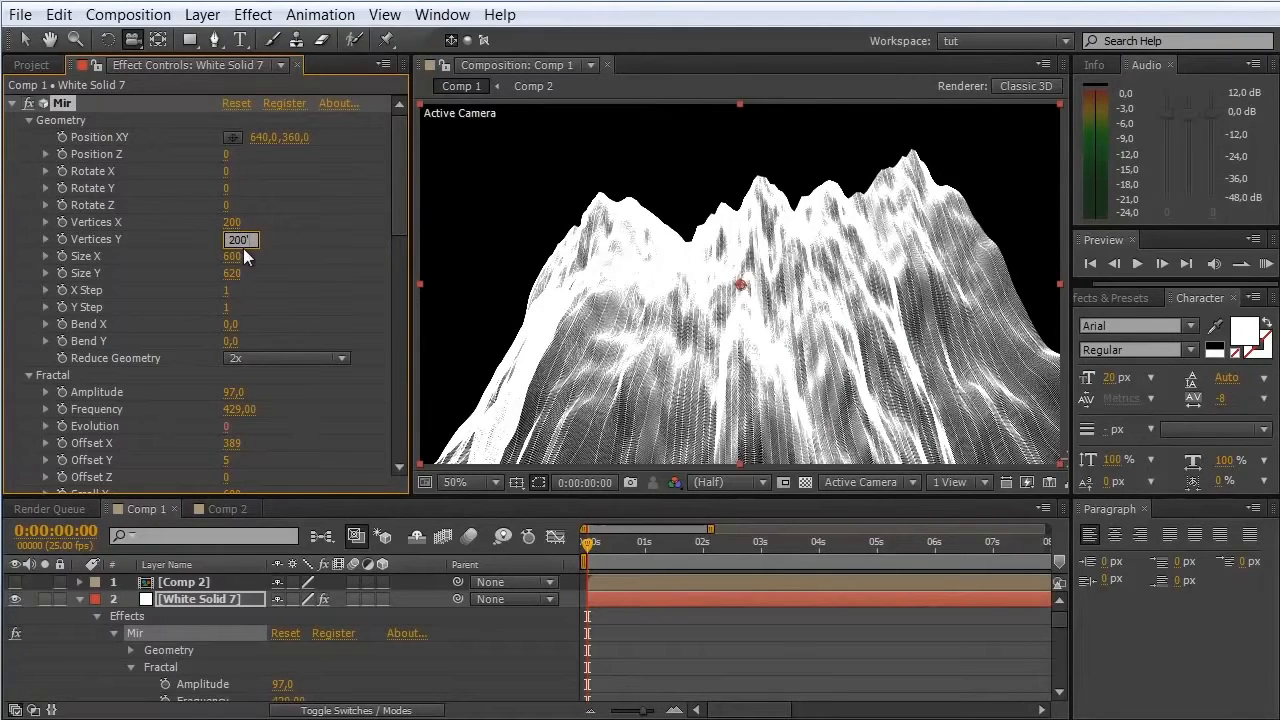
pyautogui.write('200')
pyautogui.press('Return')
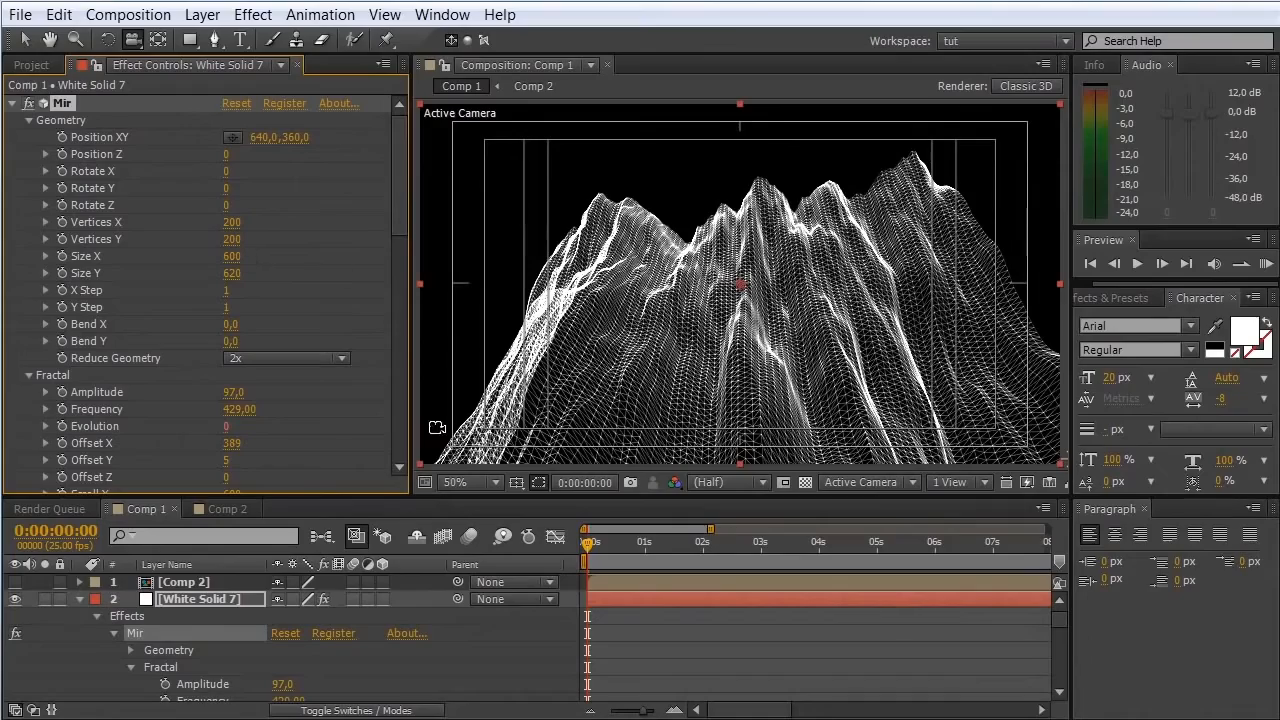
pyautogui.click(516, 483)
pyautogui.click(540, 503)
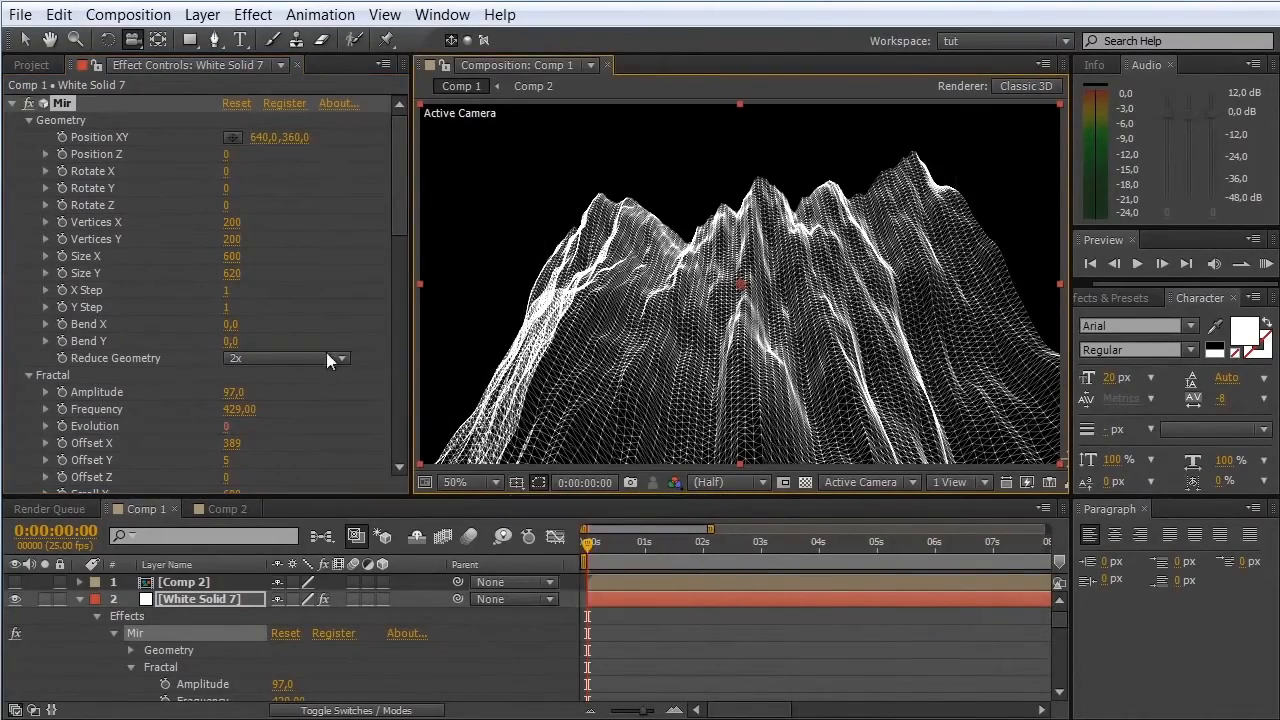
# Step: Try X Step values up to 3 to break the mesh into strips, and settle on 2
pyautogui.moveTo(543, 312); pyautogui.dragTo(534, 288)
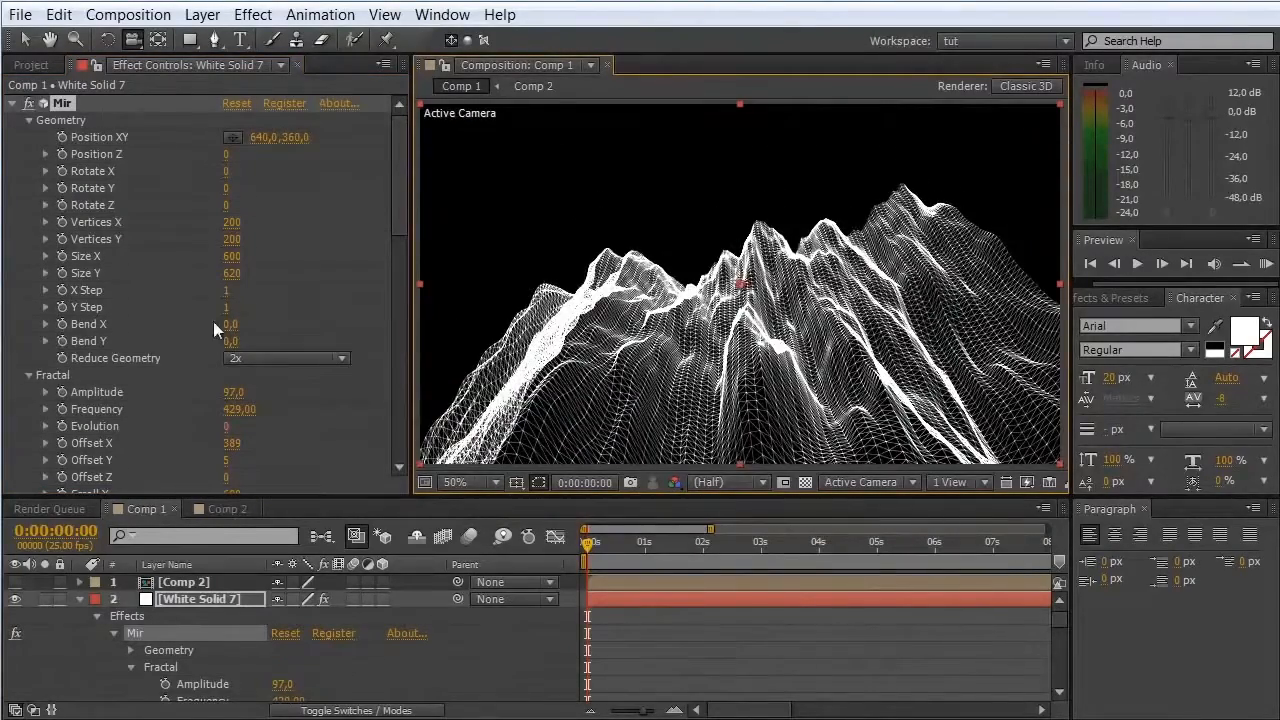
pyautogui.moveTo(228, 290); pyautogui.dragTo(300, 290)
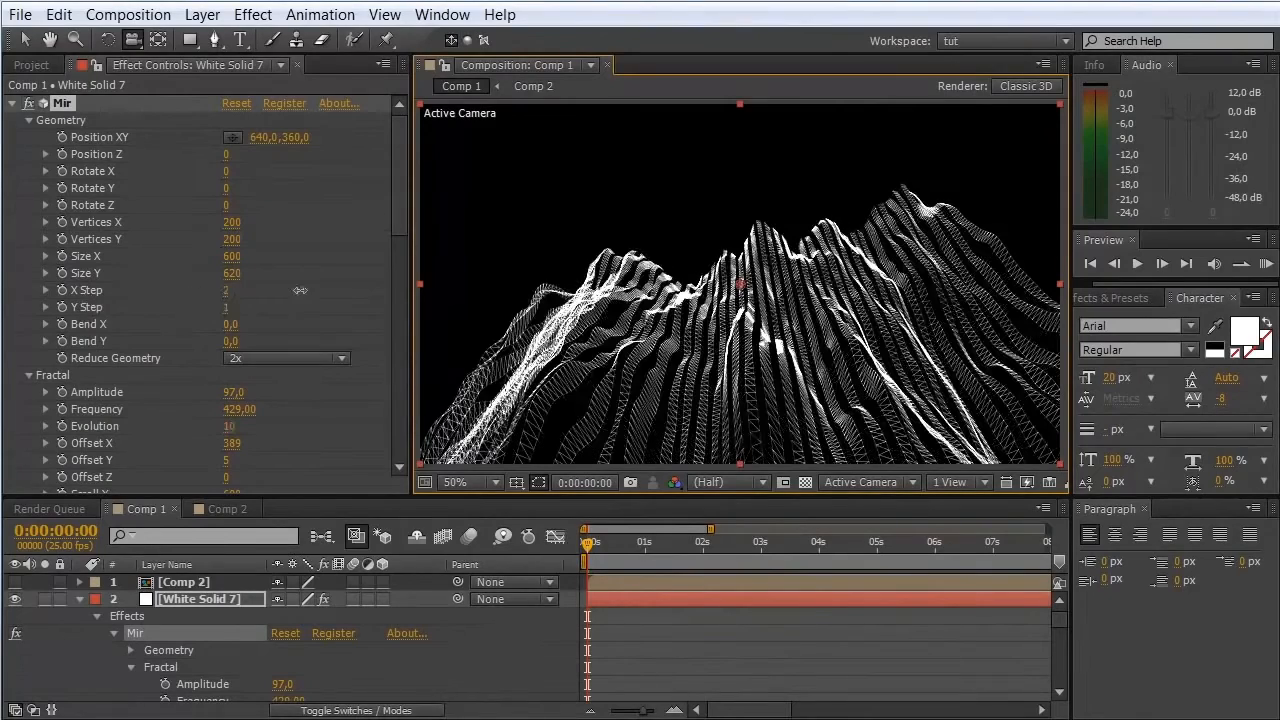
pyautogui.moveTo(380, 283); pyautogui.dragTo(451, 280)
pyautogui.moveTo(566, 368); pyautogui.dragTo(573, 328)
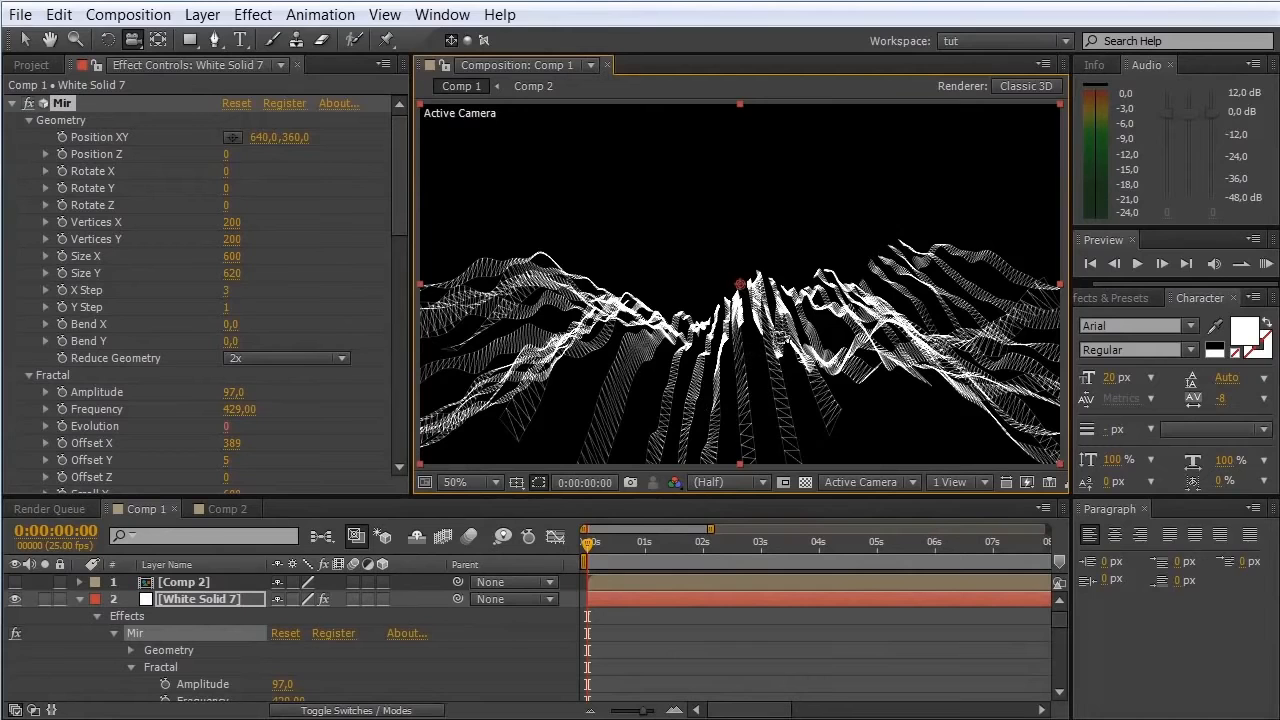
pyautogui.moveTo(226, 307); pyautogui.dragTo(197, 317)
pyautogui.moveTo(590, 316); pyautogui.dragTo(594, 371)
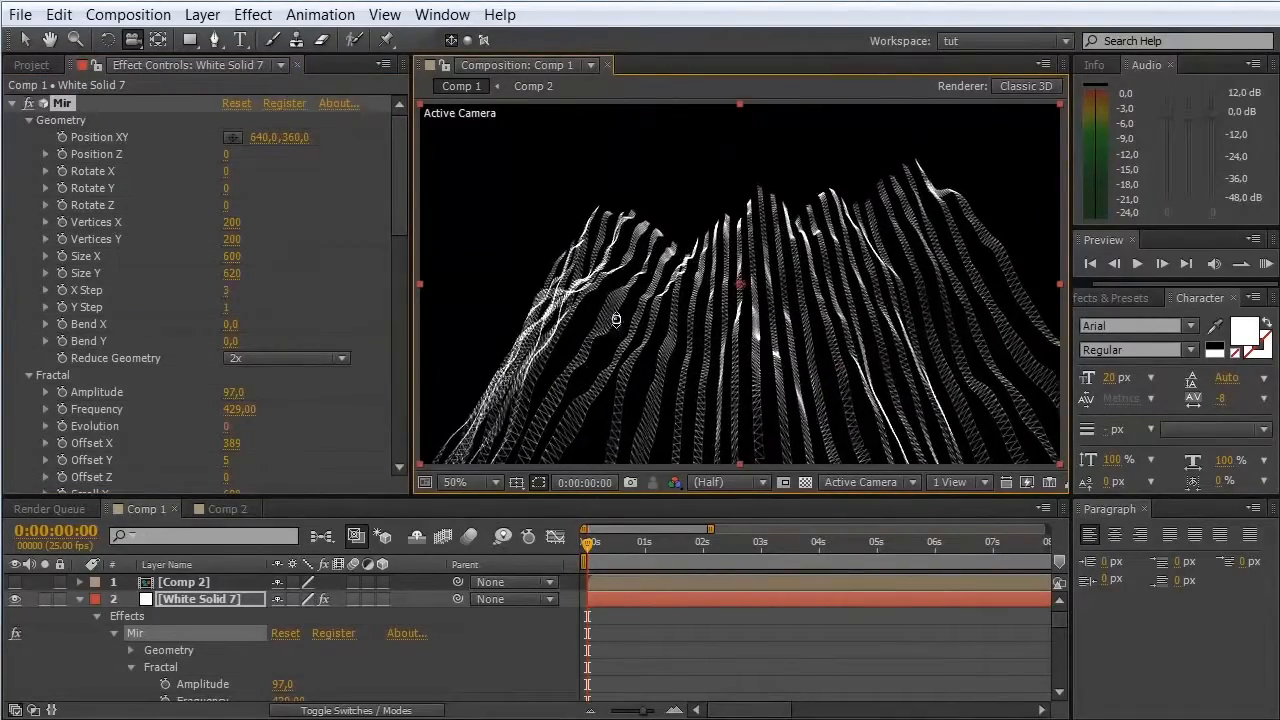
pyautogui.moveTo(224, 295); pyautogui.dragTo(155, 300)
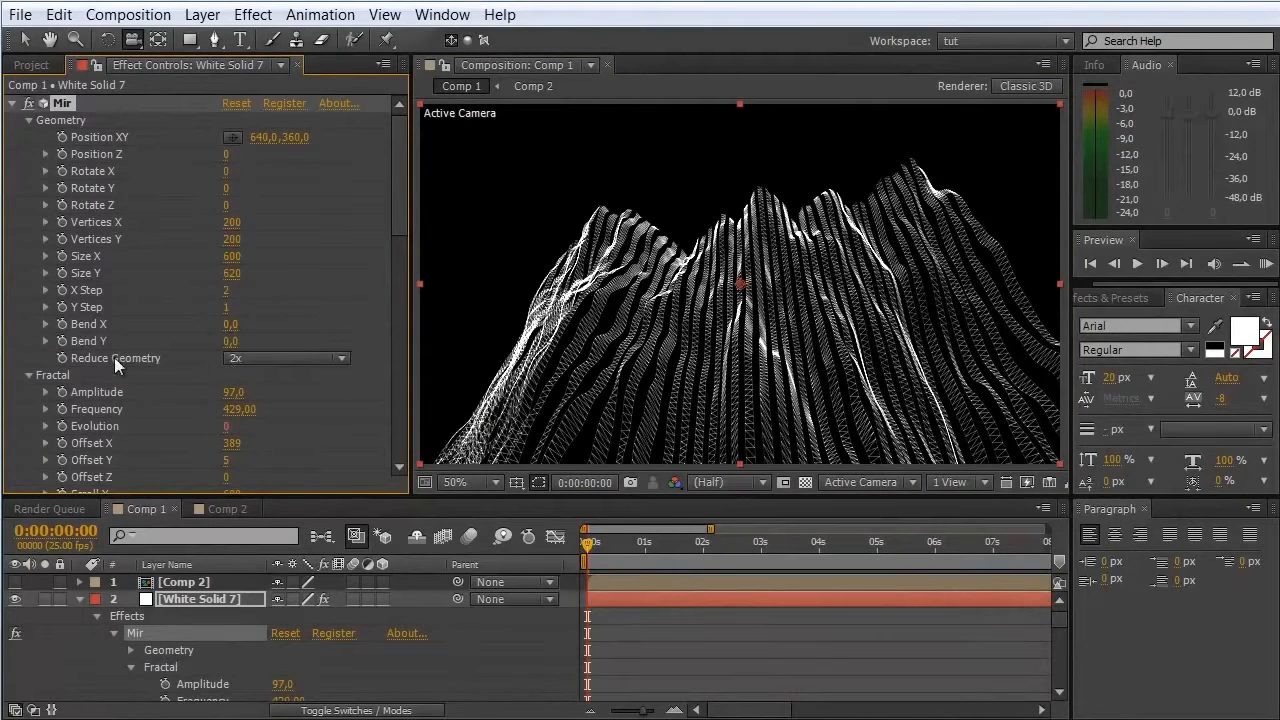
# Step: Compare the 4x and 16x Reduce Geometry options on the mesh and return the setting to 2x
pyautogui.click(267, 358)
pyautogui.click(271, 445)
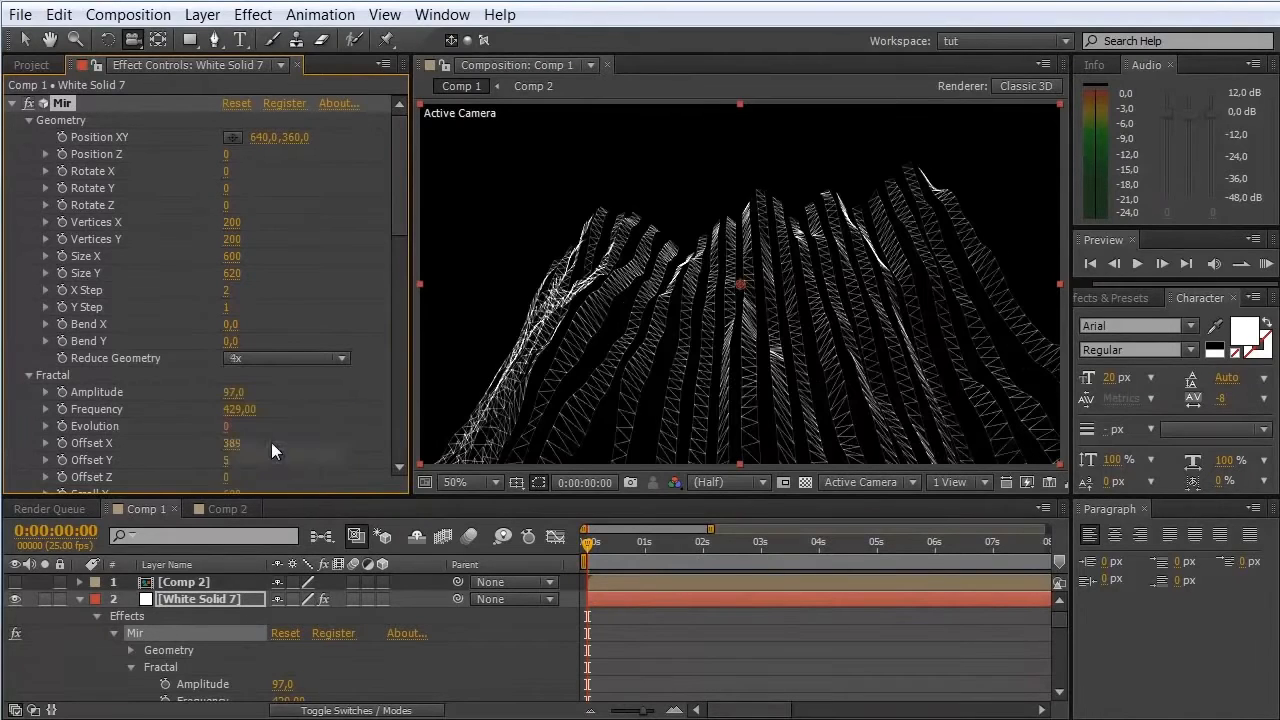
pyautogui.click(270, 355)
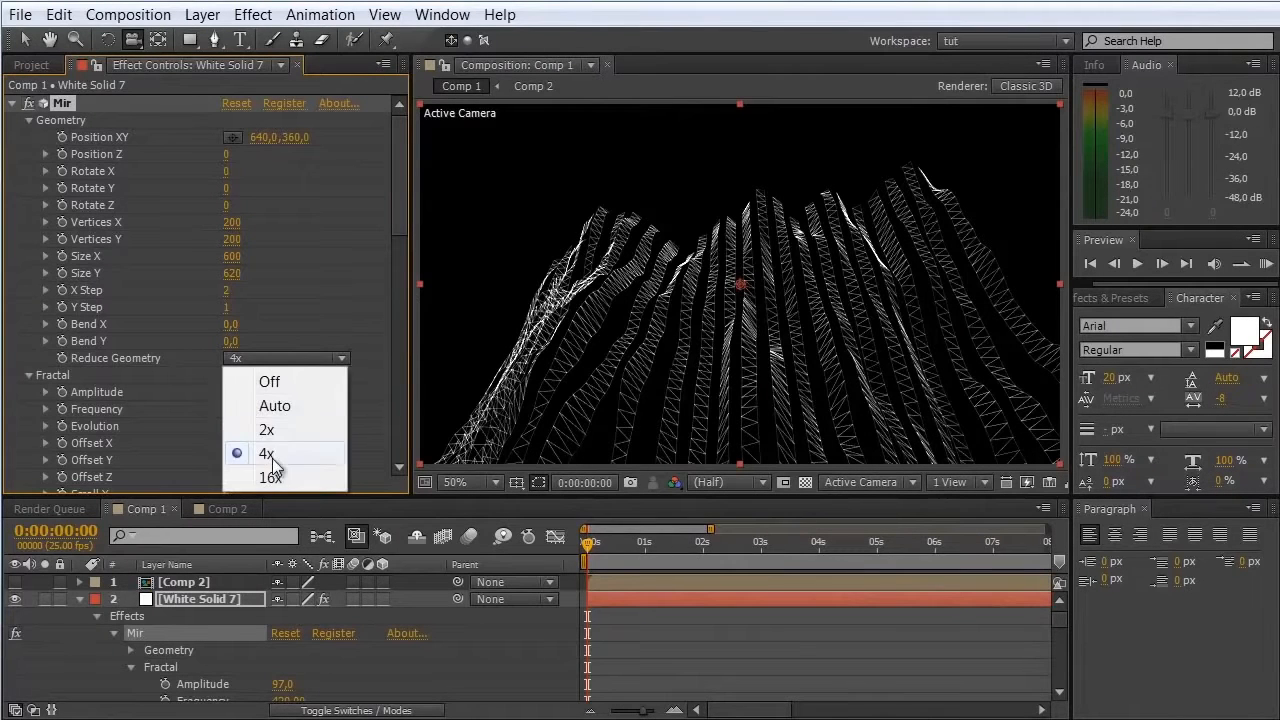
pyautogui.click(280, 476)
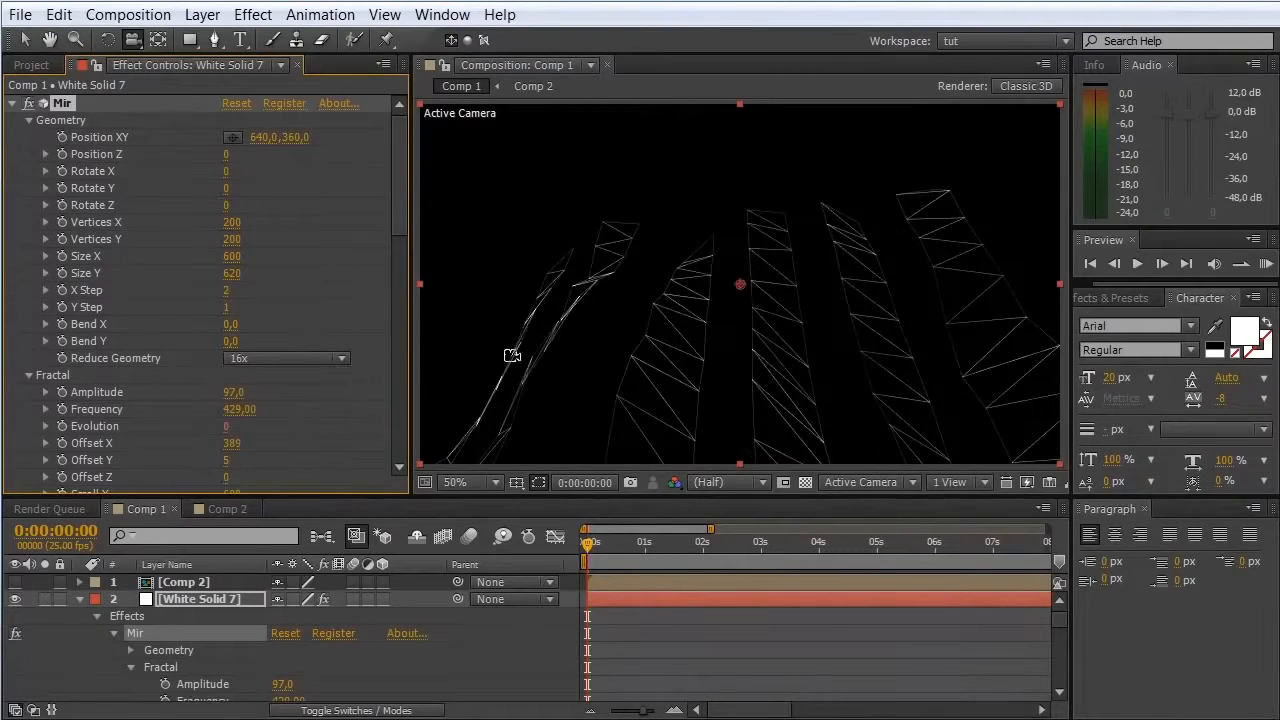
pyautogui.click(277, 362)
pyautogui.click(286, 452)
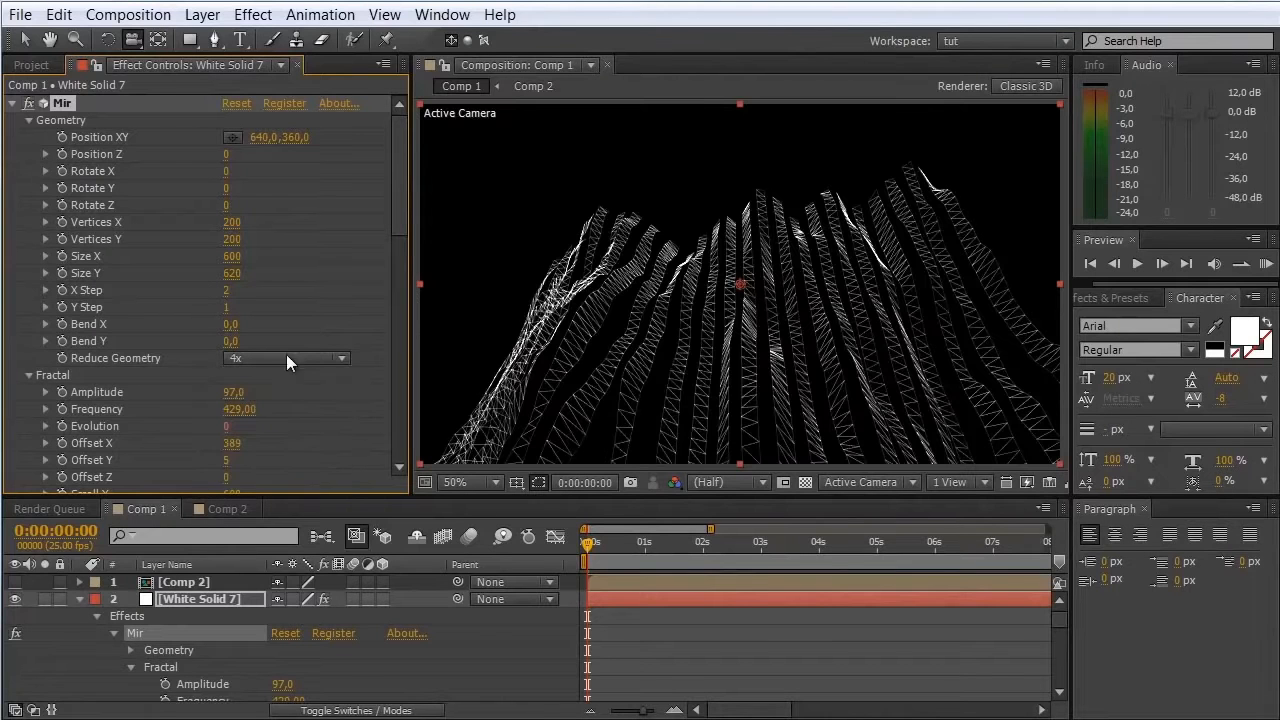
pyautogui.click(270, 358)
pyautogui.click(268, 429)
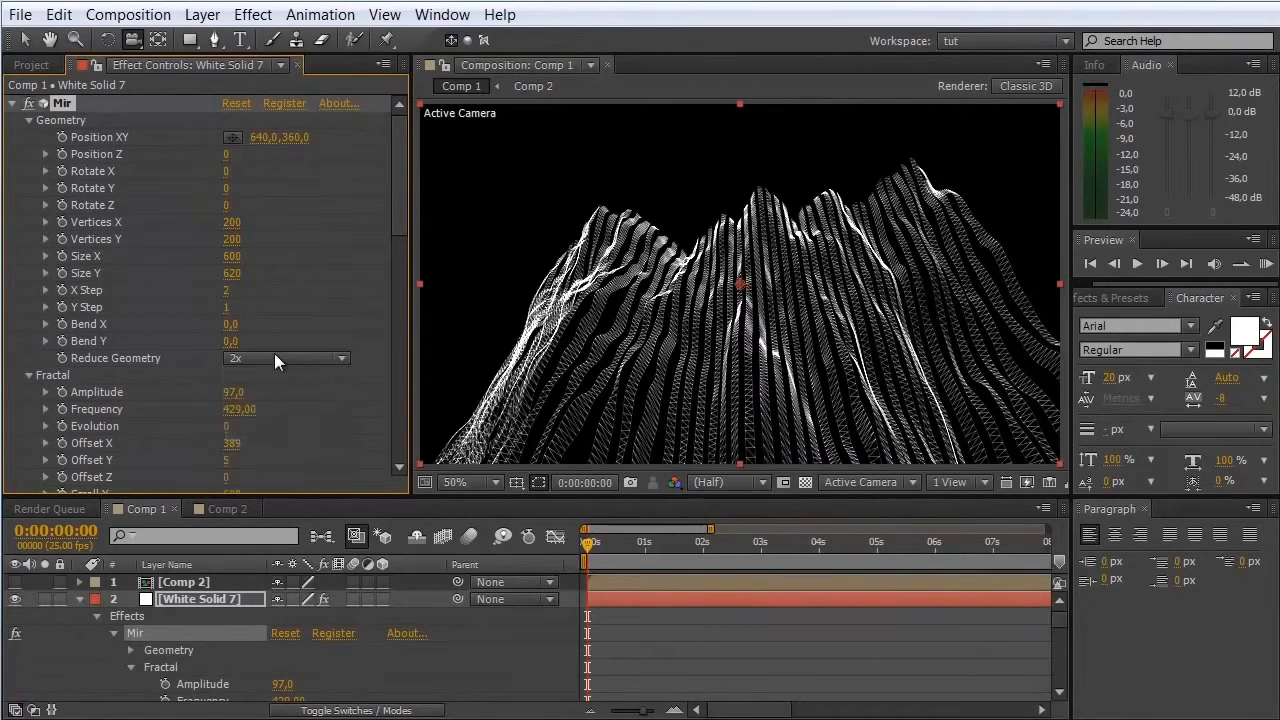
pyautogui.click(274, 355)
pyautogui.click(285, 453)
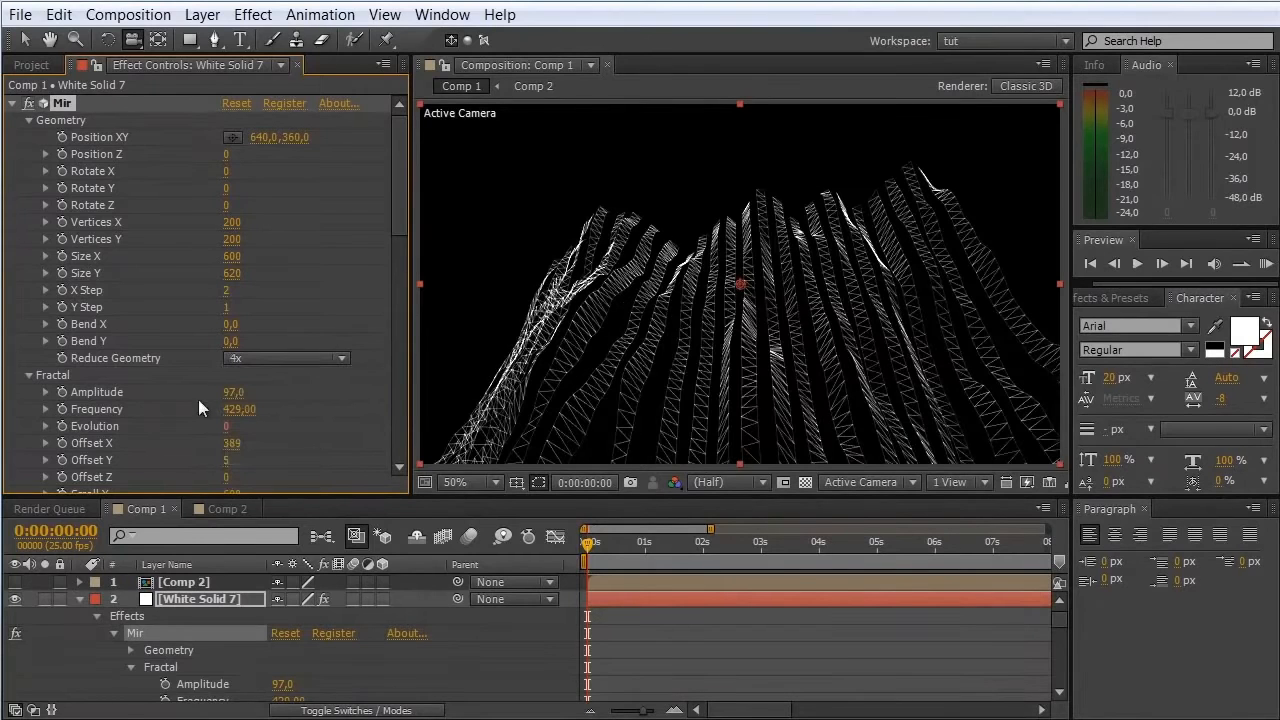
pyautogui.click(275, 360)
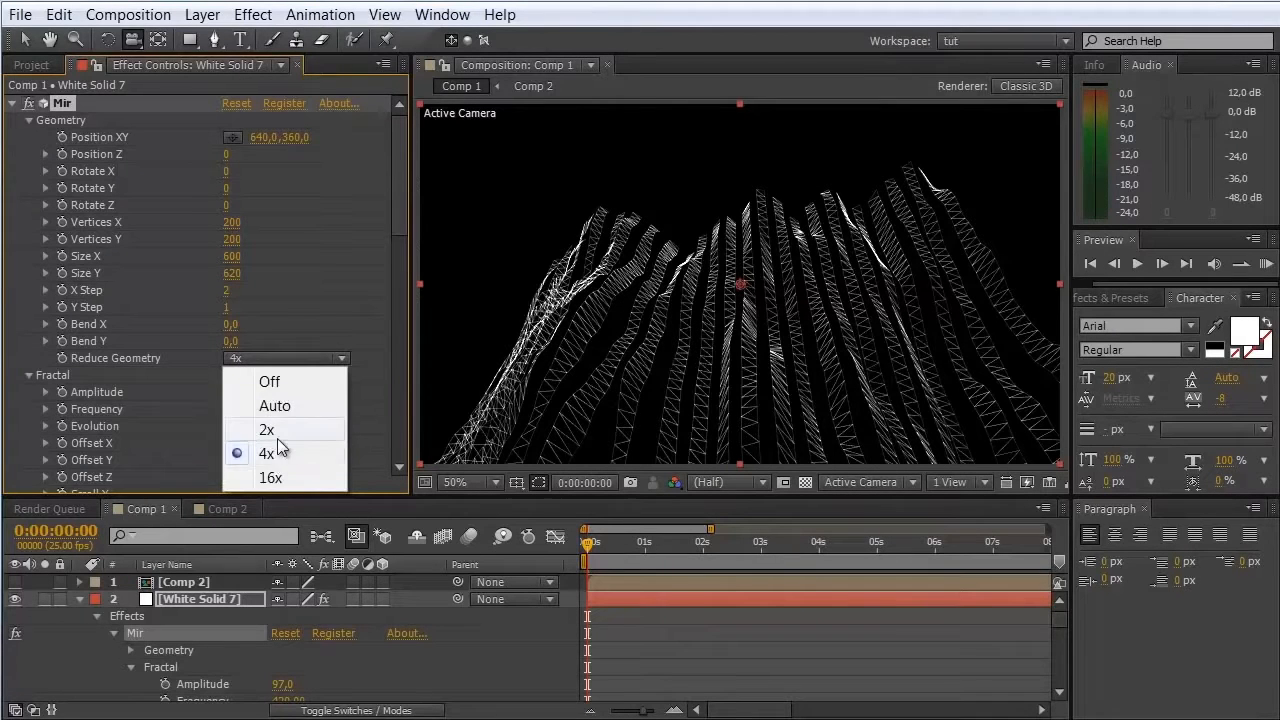
pyautogui.click(277, 428)
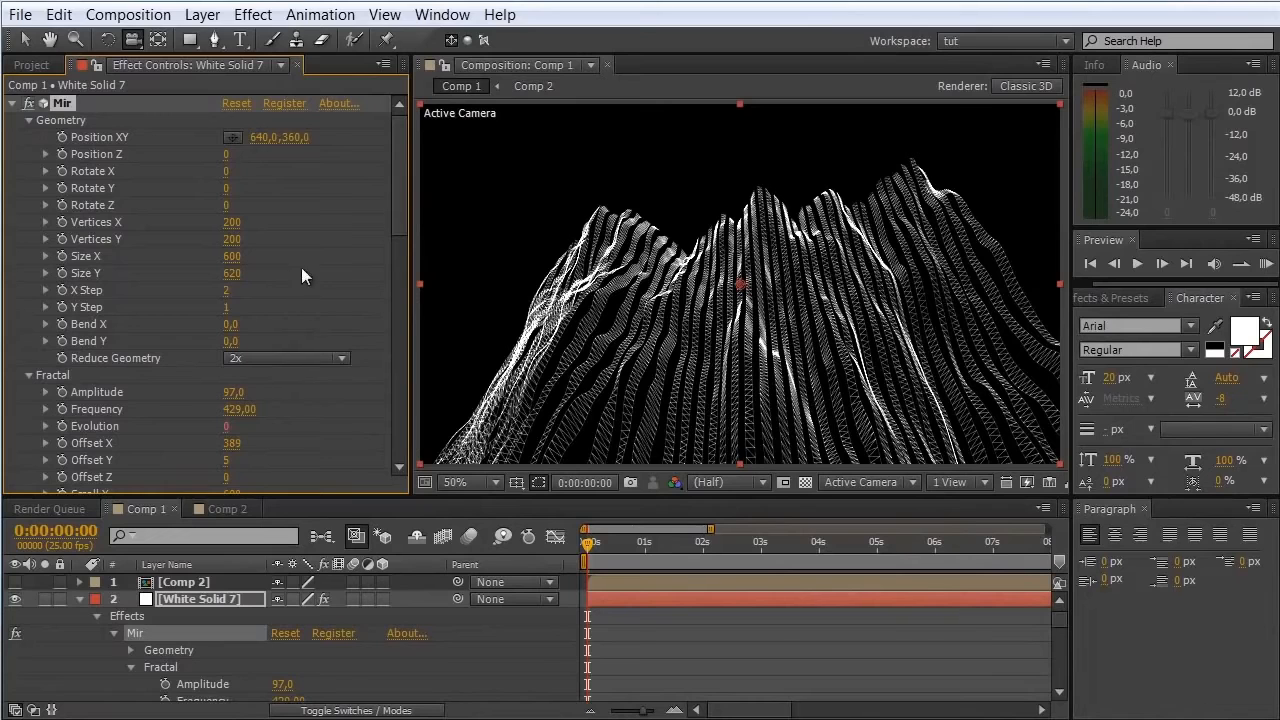
# Step: Open Mir's Repeater settings and set Instances to 6
pyautogui.moveTo(397, 198); pyautogui.dragTo(389, 439)
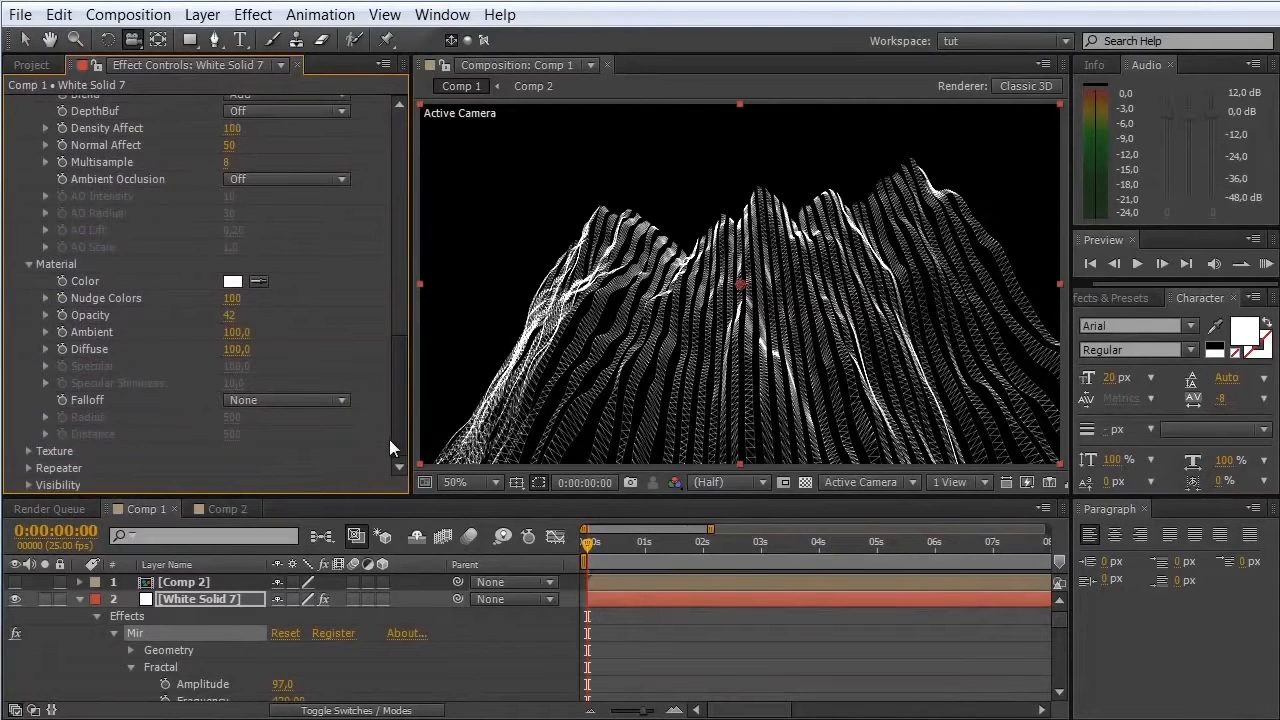
pyautogui.click(29, 468)
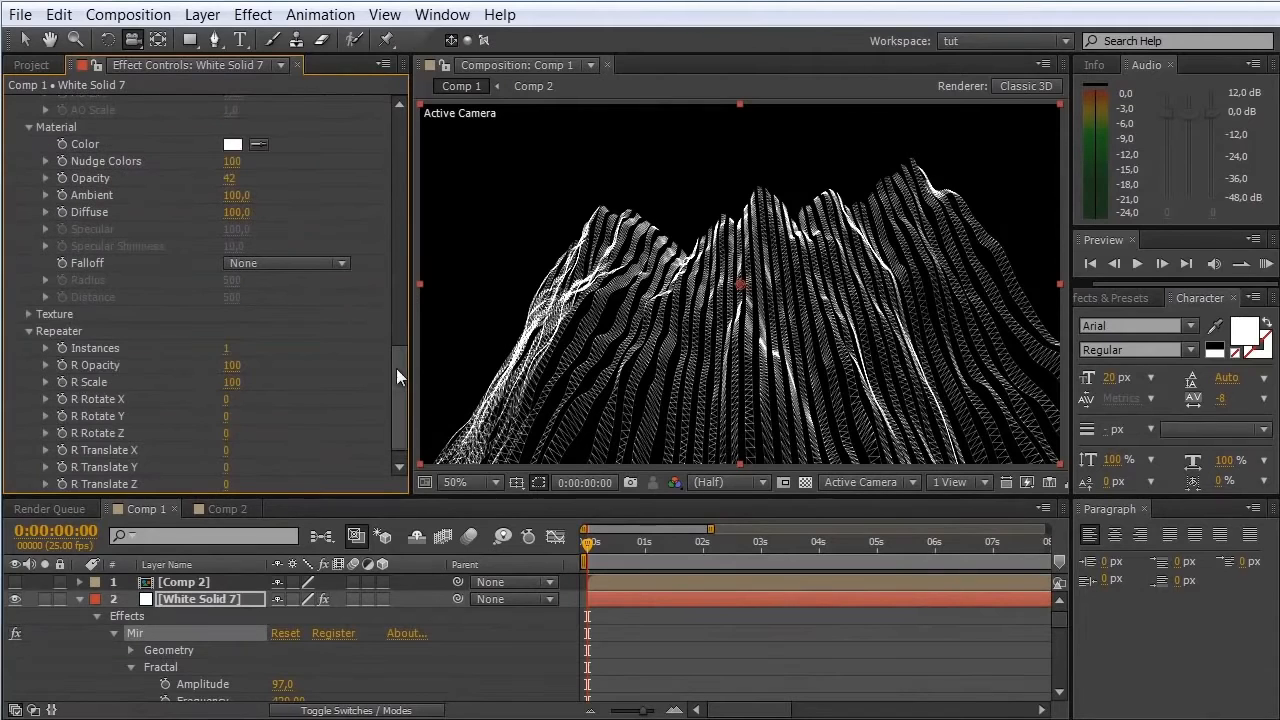
pyautogui.moveTo(396, 368); pyautogui.dragTo(396, 393)
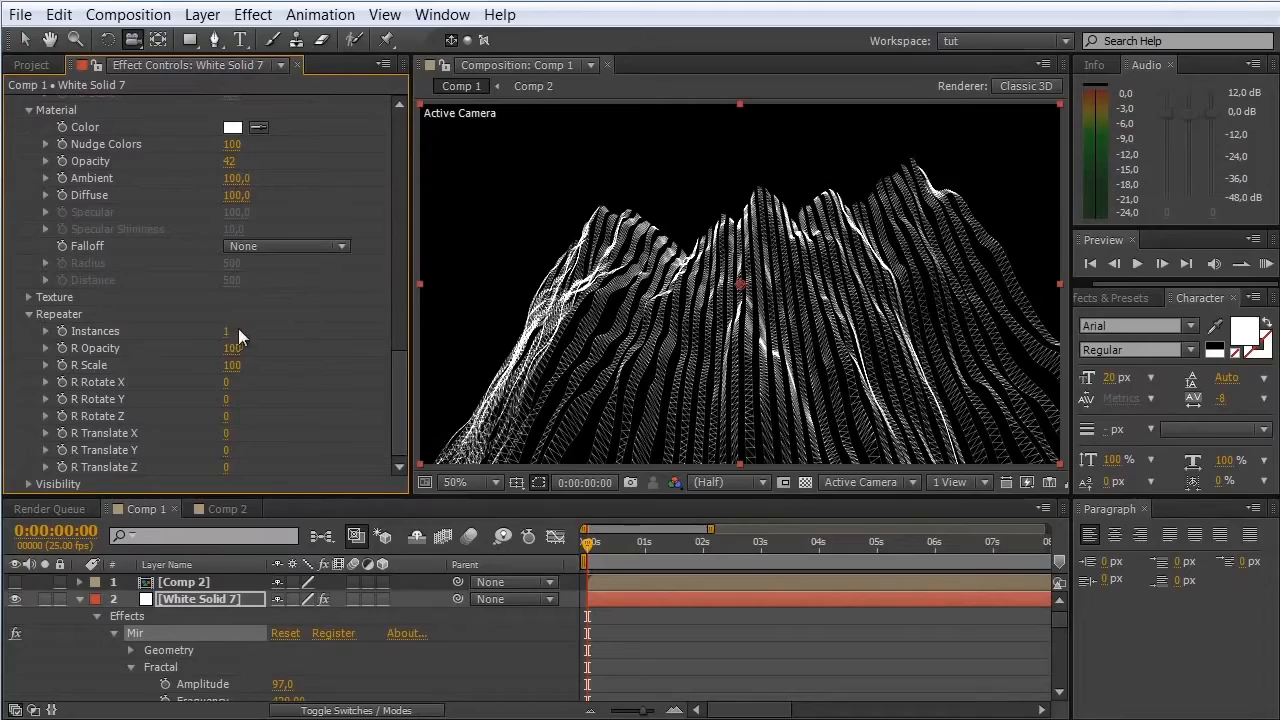
pyautogui.moveTo(224, 332); pyautogui.dragTo(270, 332)
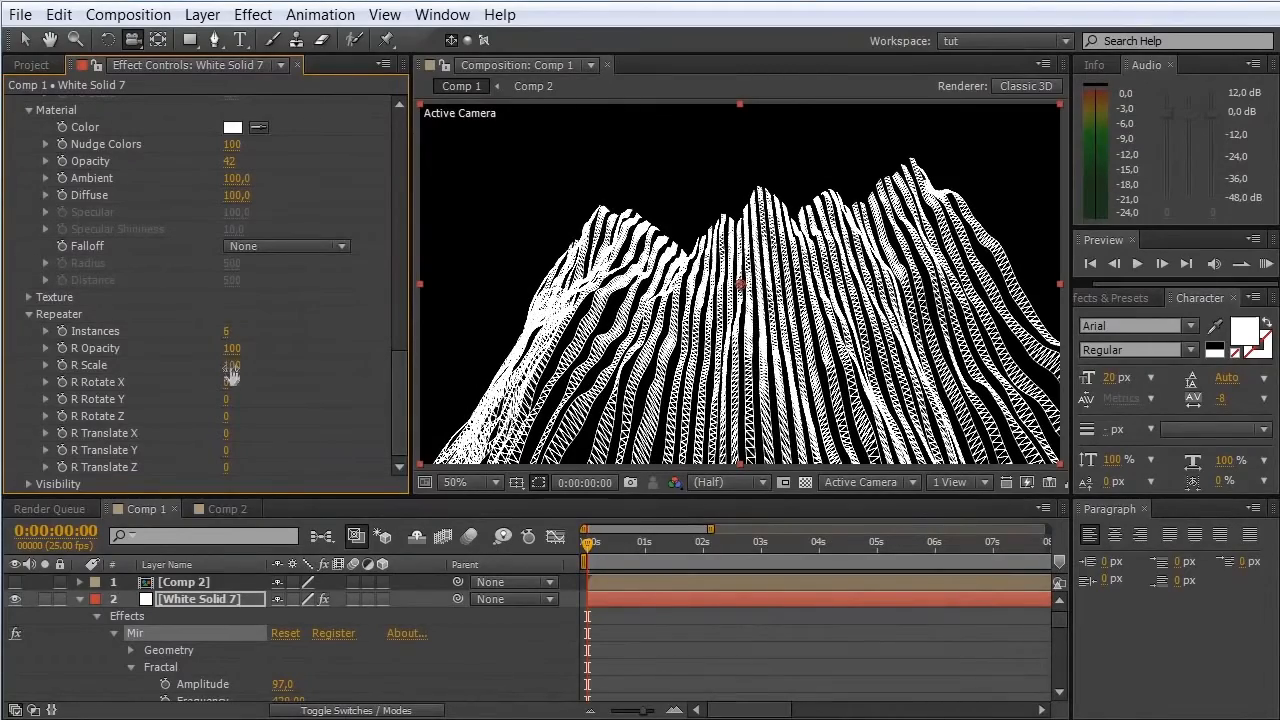
# Step: Rotate the repeated copies by setting R Rotate X and R Rotate Z to -16
pyautogui.moveTo(227, 382); pyautogui.dragTo(253, 418)
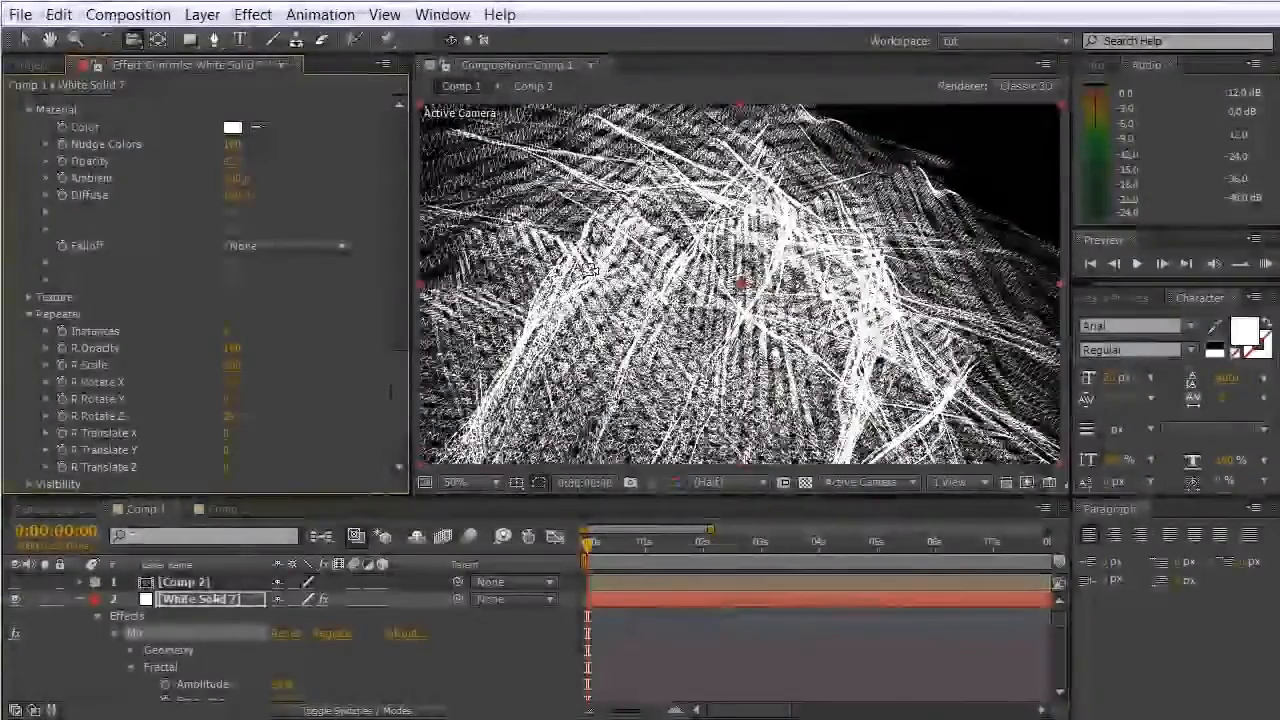
pyautogui.moveTo(593, 270); pyautogui.dragTo(823, 414)
pyautogui.moveTo(230, 416); pyautogui.dragTo(185, 419)
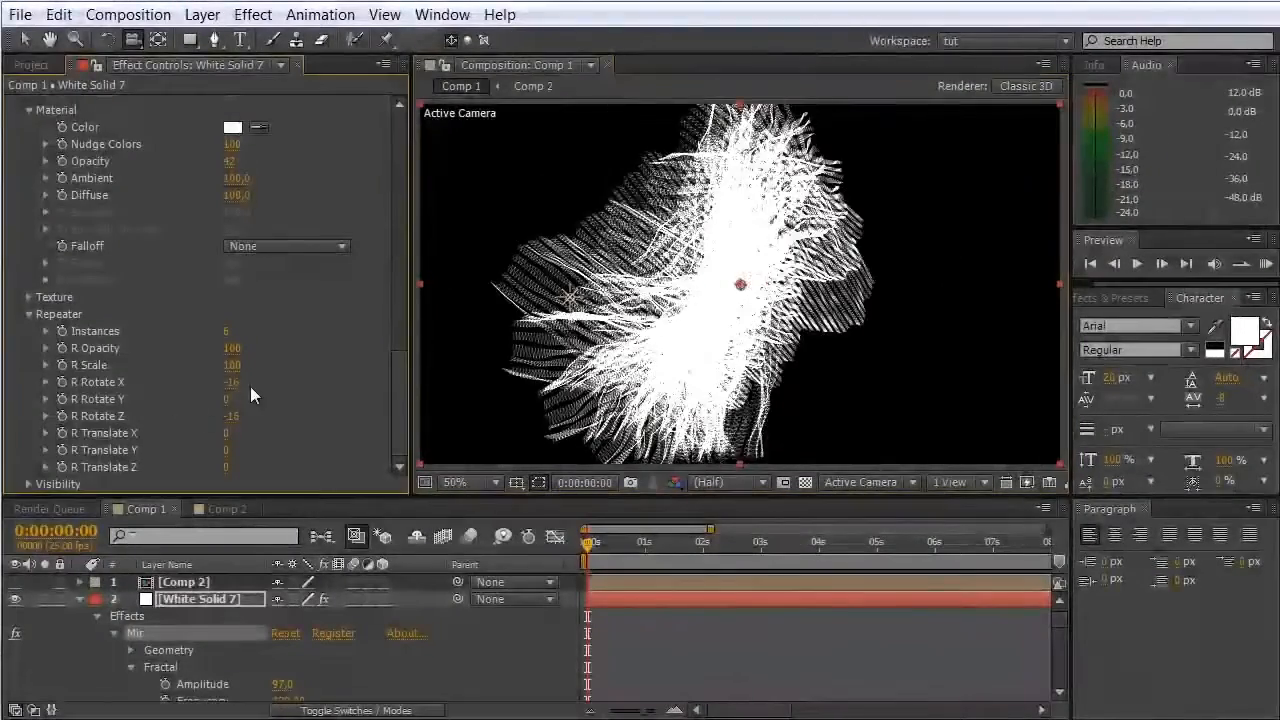
# Step: Set the fractal Amplitude to 329, and Amplitude X and Amplitude Y to 100
pyautogui.scroll(12, 361, 189)
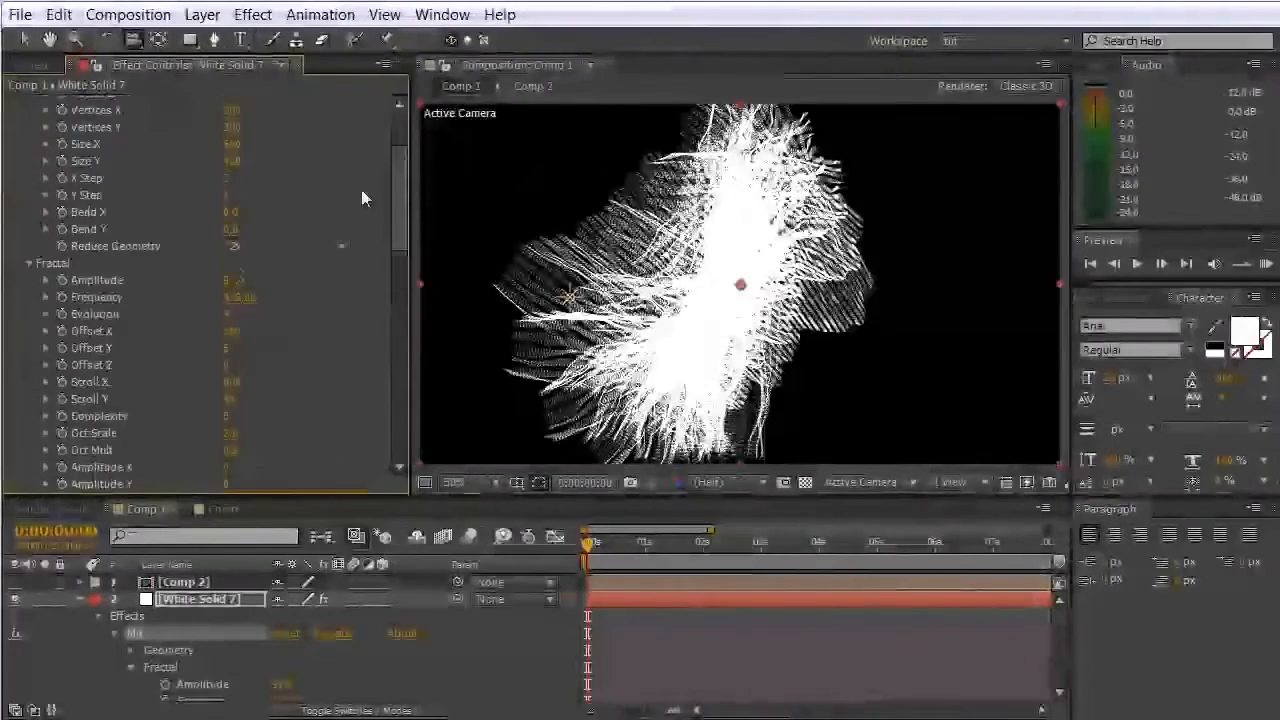
pyautogui.moveTo(235, 282); pyautogui.dragTo(408, 287)
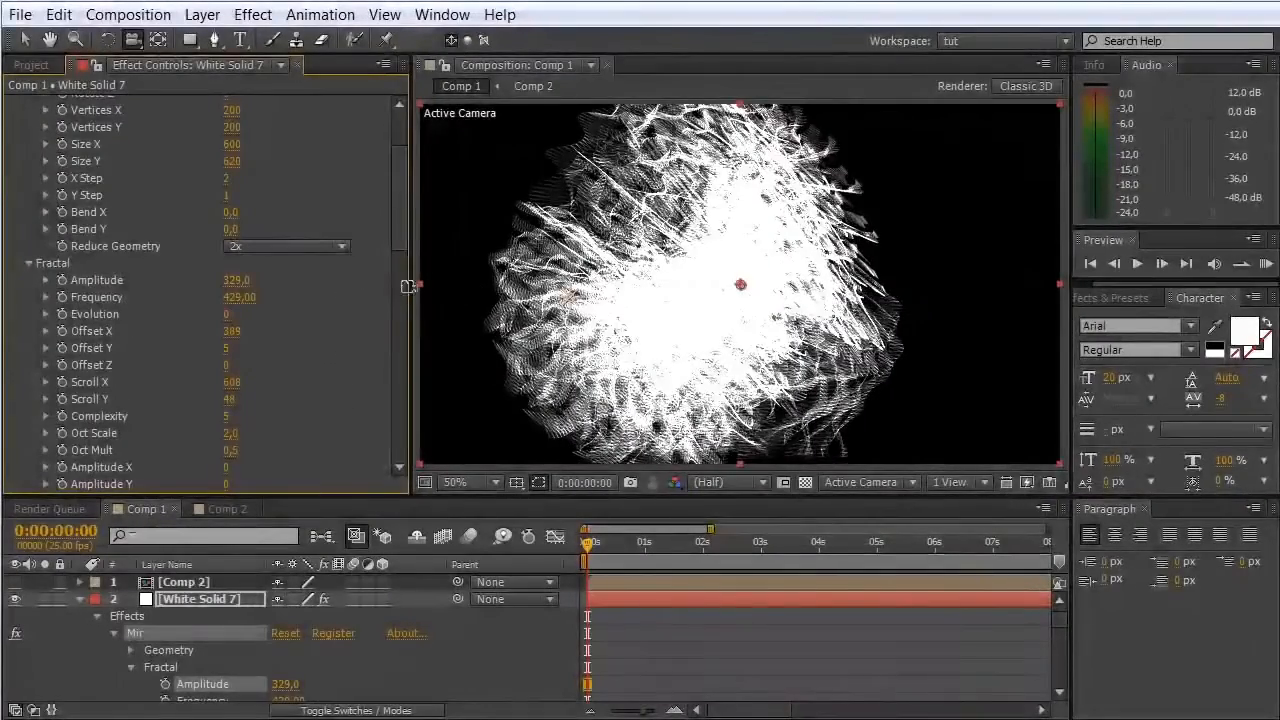
pyautogui.moveTo(402, 233); pyautogui.dragTo(404, 278)
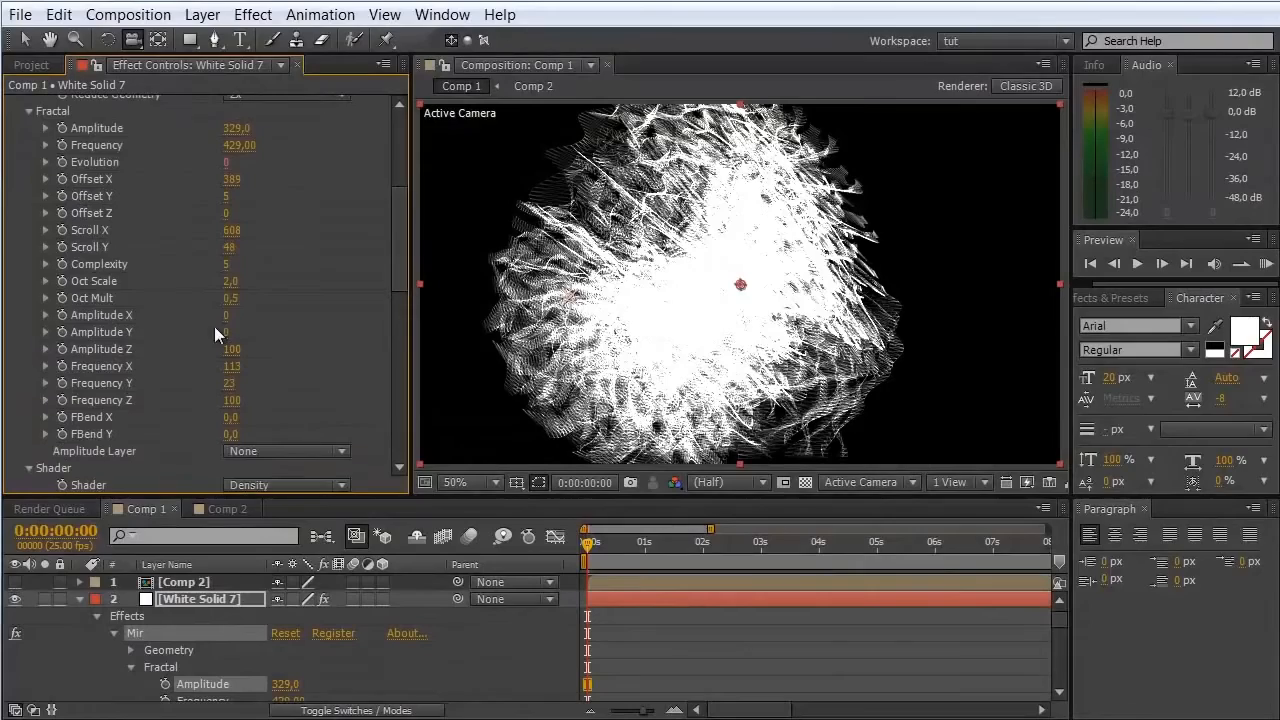
pyautogui.click(226, 316)
pyautogui.write('100')
pyautogui.press('Tab')
pyautogui.write('100')
pyautogui.press('Return')
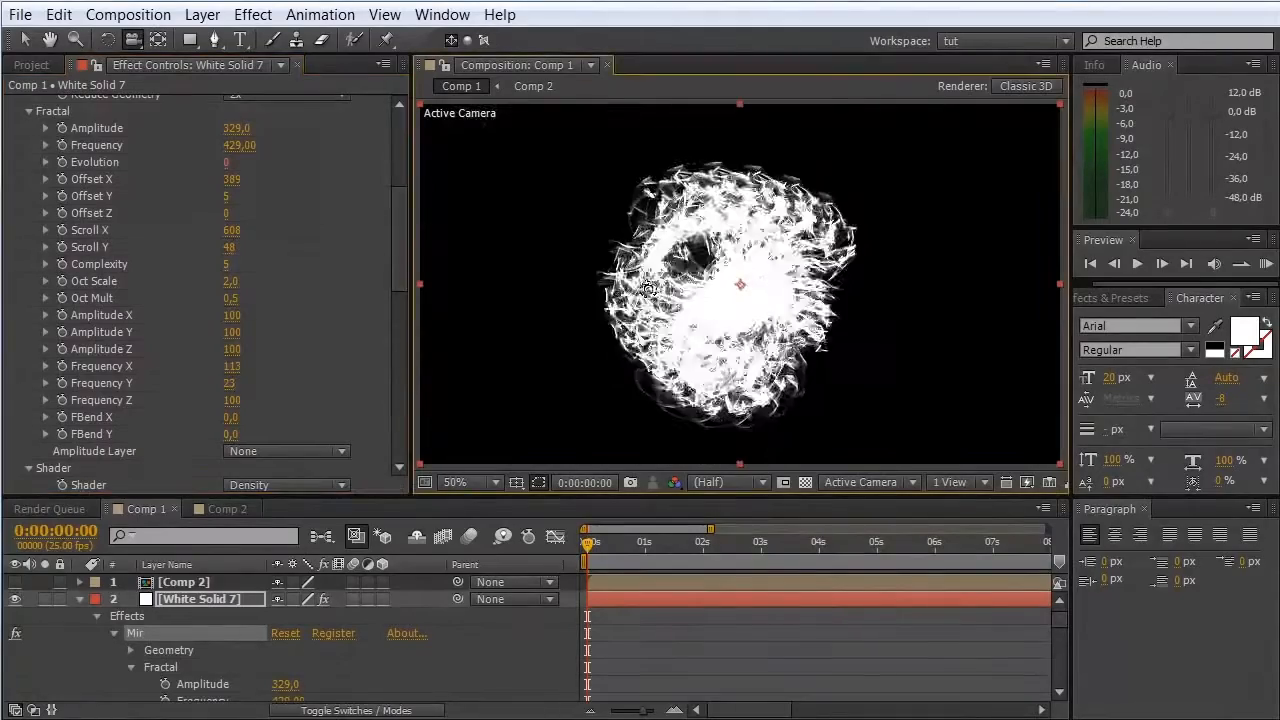
pyautogui.moveTo(683, 365); pyautogui.dragTo(631, 428)
# Step: Lower the Repeater's R Scale to 92 and R Opacity to 52, and check the shape from other camera angles
pyautogui.moveTo(397, 228); pyautogui.dragTo(396, 455)
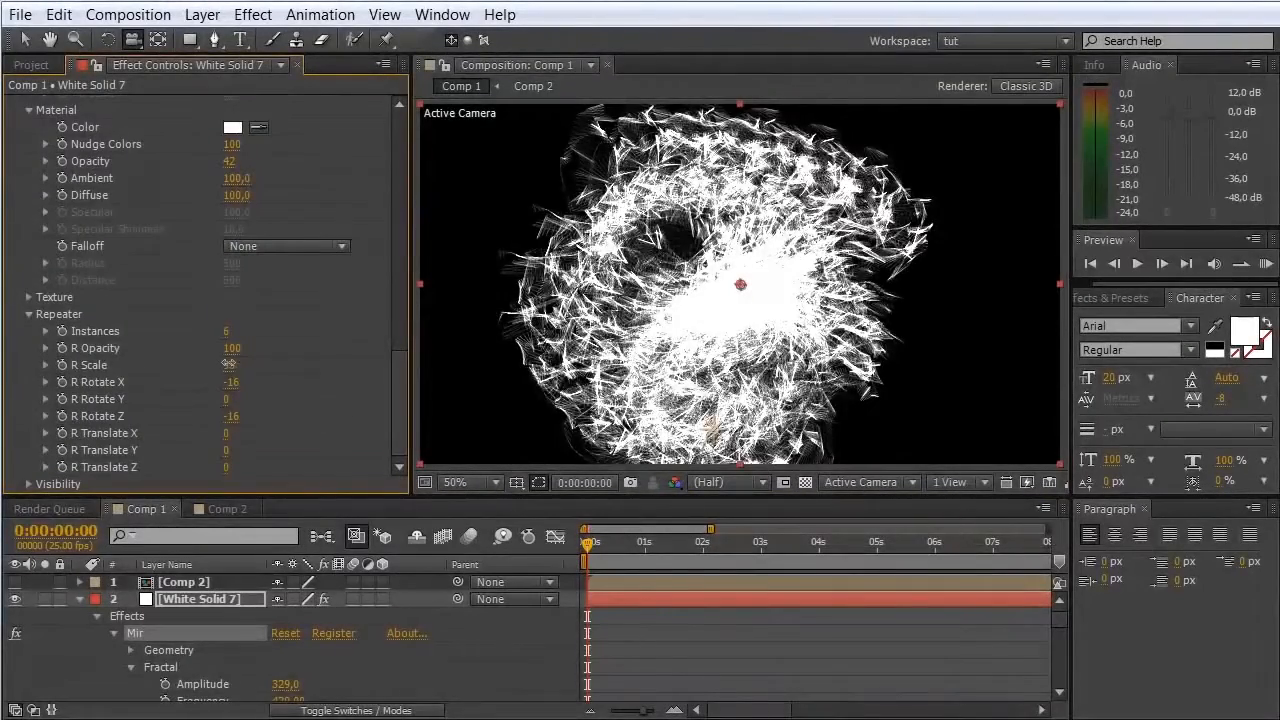
pyautogui.moveTo(228, 364); pyautogui.dragTo(227, 370)
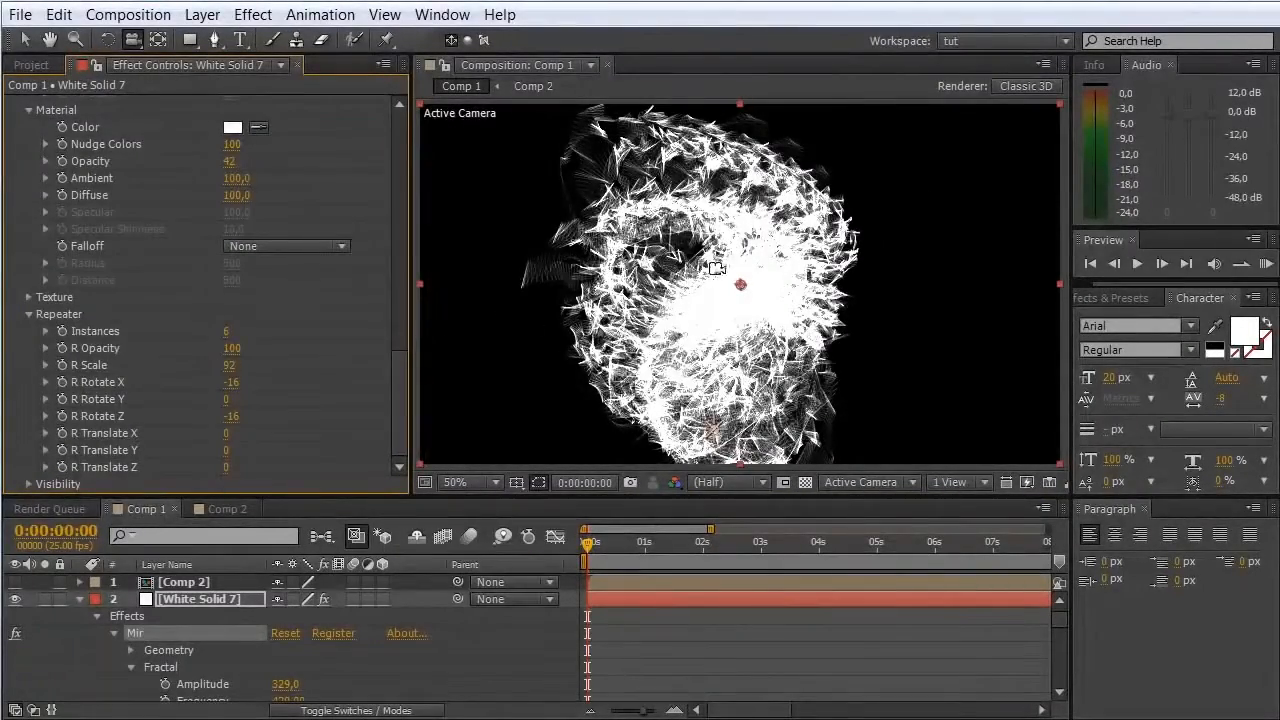
pyautogui.moveTo(717, 268); pyautogui.dragTo(491, 334)
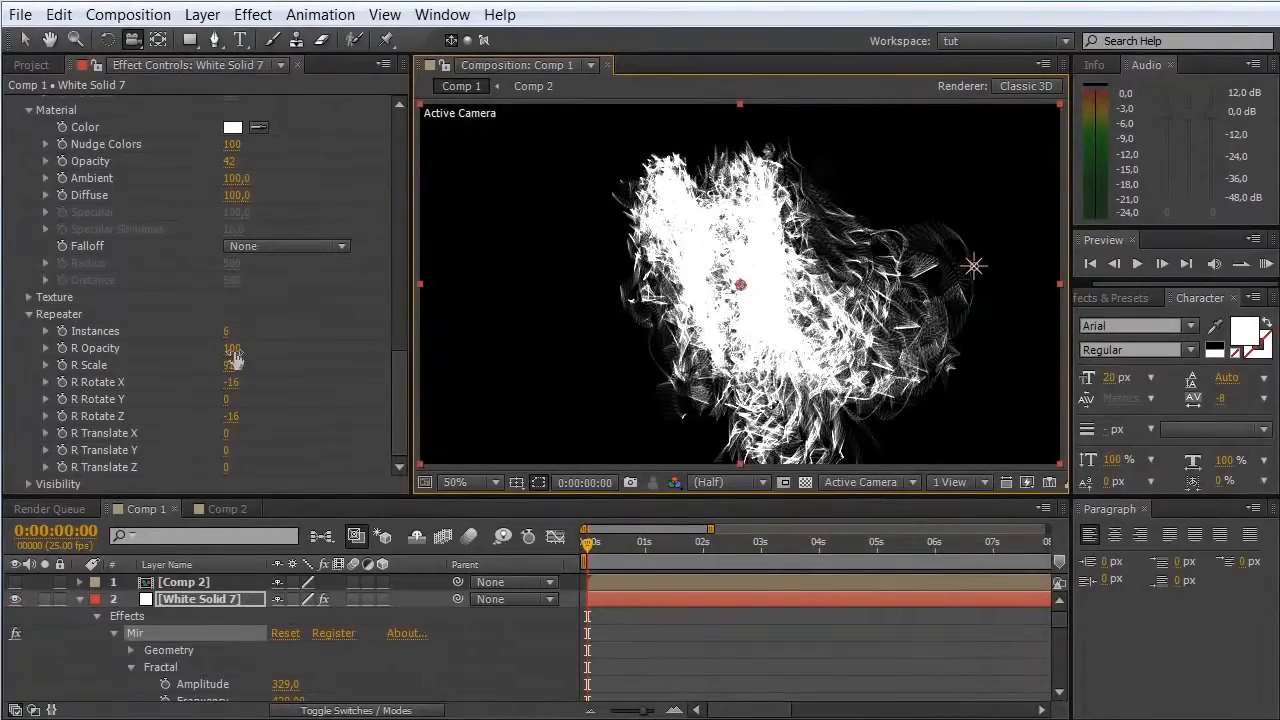
pyautogui.moveTo(221, 348); pyautogui.dragTo(188, 350)
pyautogui.moveTo(590, 325)
pyautogui.mouseDown()
pyautogui.moveTo(680, 323)
pyautogui.moveTo(654, 286)
pyautogui.moveTo(585, 318)
pyautogui.moveTo(575, 420)
pyautogui.moveTo(803, 423)
pyautogui.moveTo(766, 429)
pyautogui.moveTo(638, 375)
pyautogui.moveTo(517, 374)
pyautogui.moveTo(570, 340)
pyautogui.moveTo(610, 356)
pyautogui.moveTo(622, 316)
pyautogui.moveTo(565, 287)
pyautogui.moveTo(608, 277)
pyautogui.mouseUp()
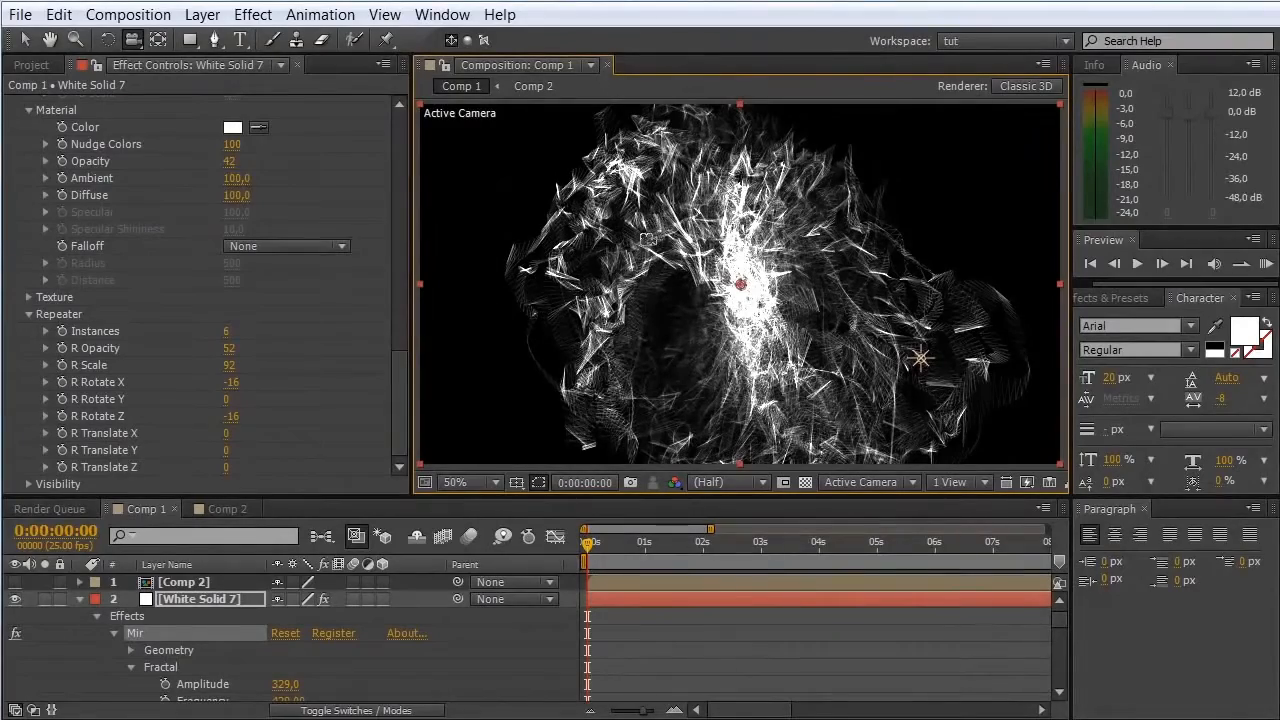
pyautogui.moveTo(647, 238); pyautogui.dragTo(717, 214)
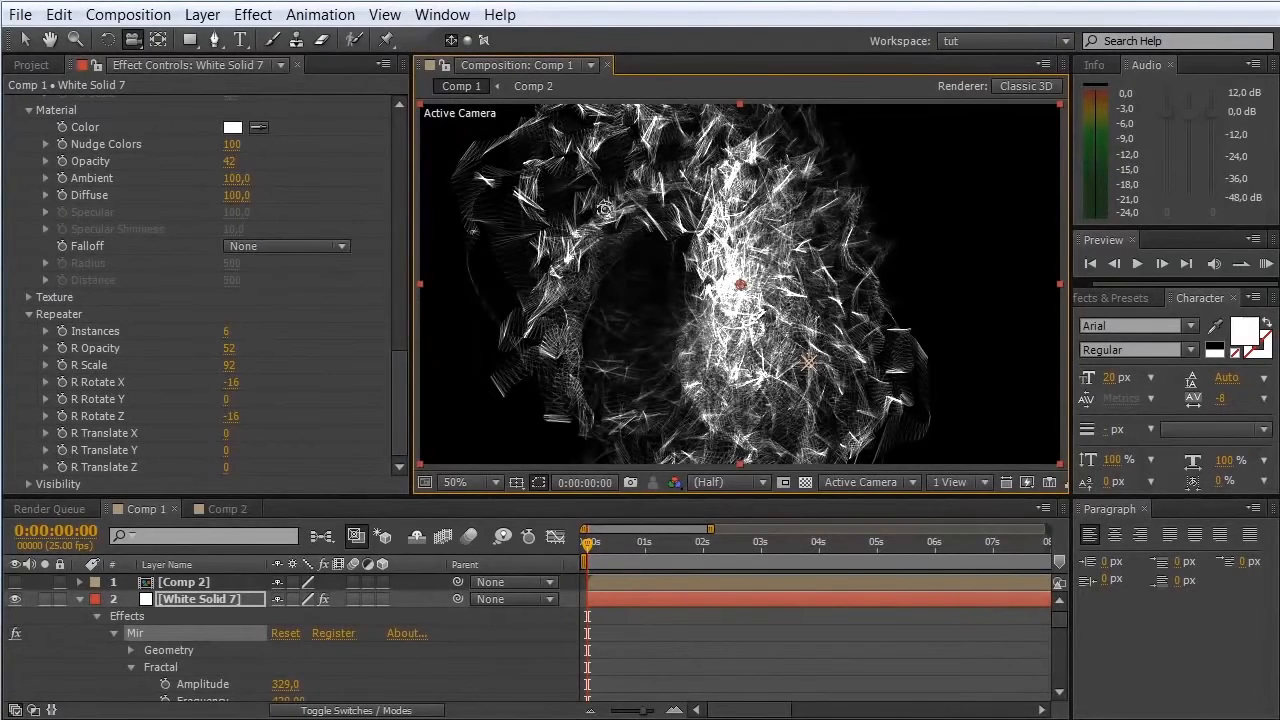
pyautogui.moveTo(606, 209); pyautogui.dragTo(623, 185)
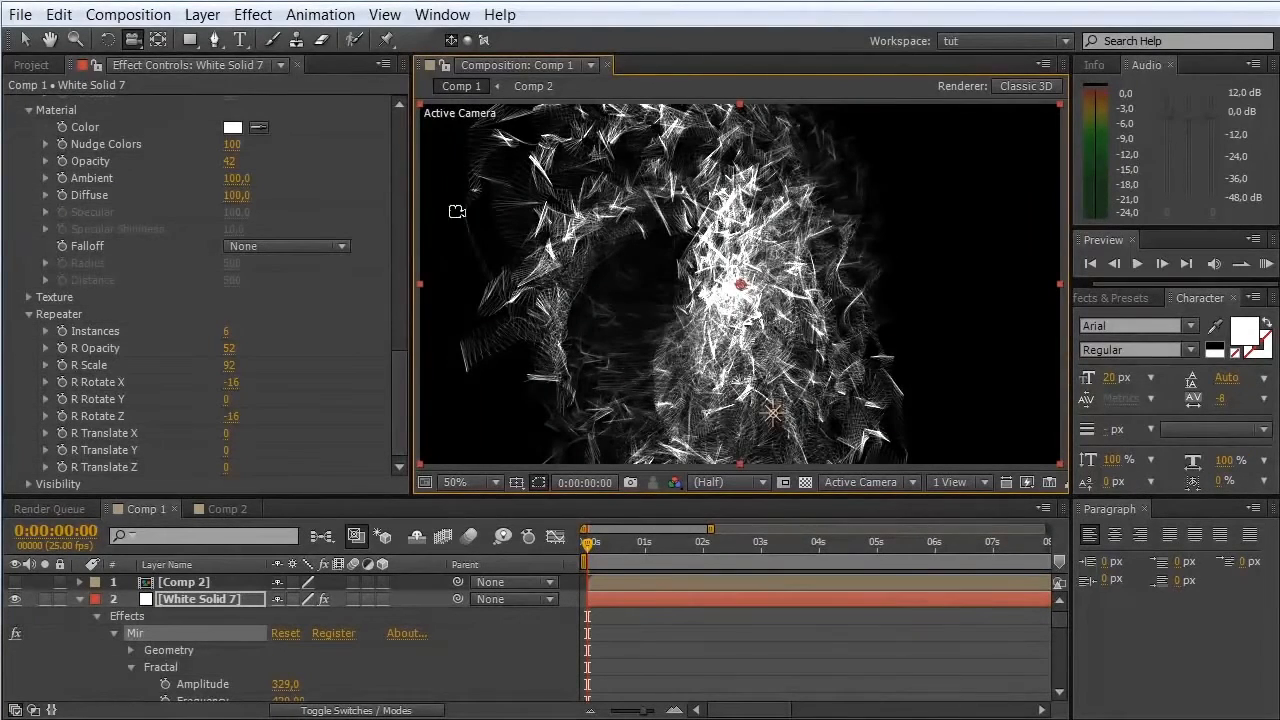